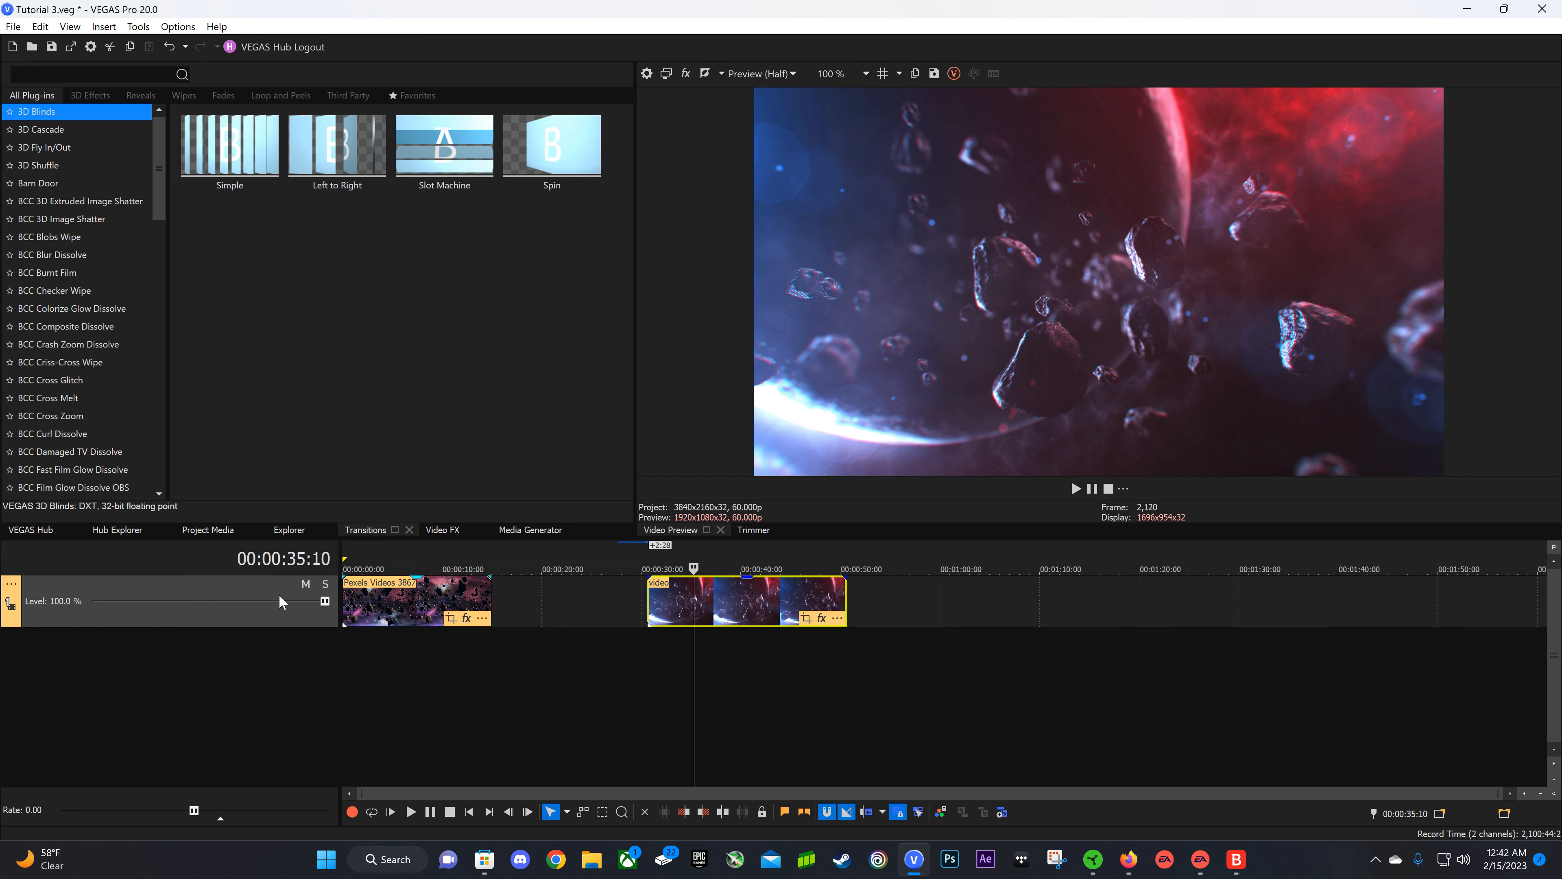
Move the second clip earlier on the track until it overlaps the end of the first clip by about 5 seconds.
click(423, 665)
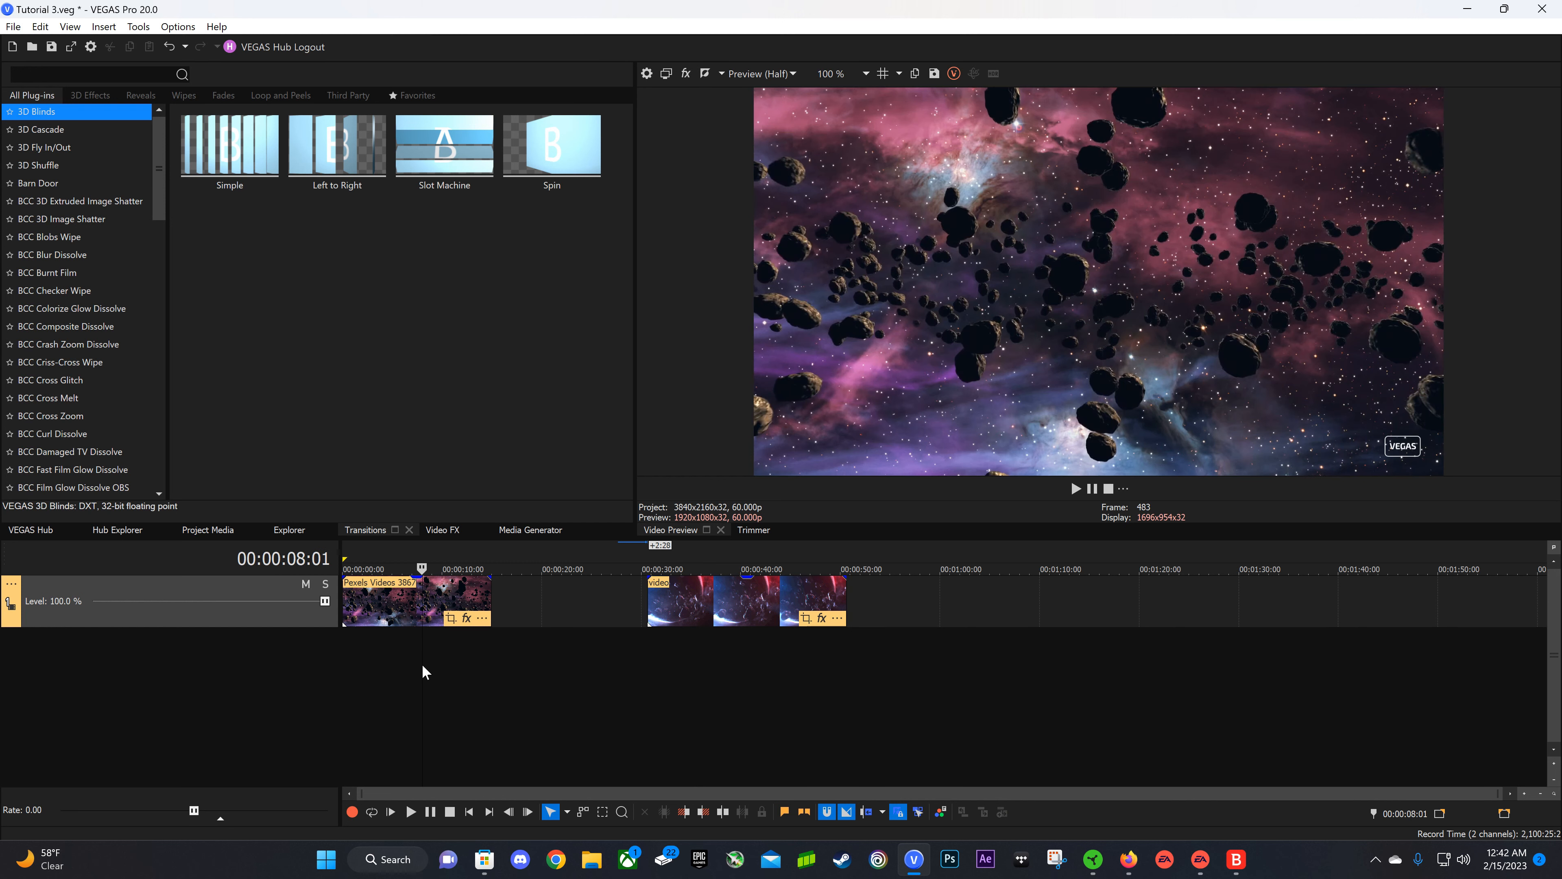
click(464, 657)
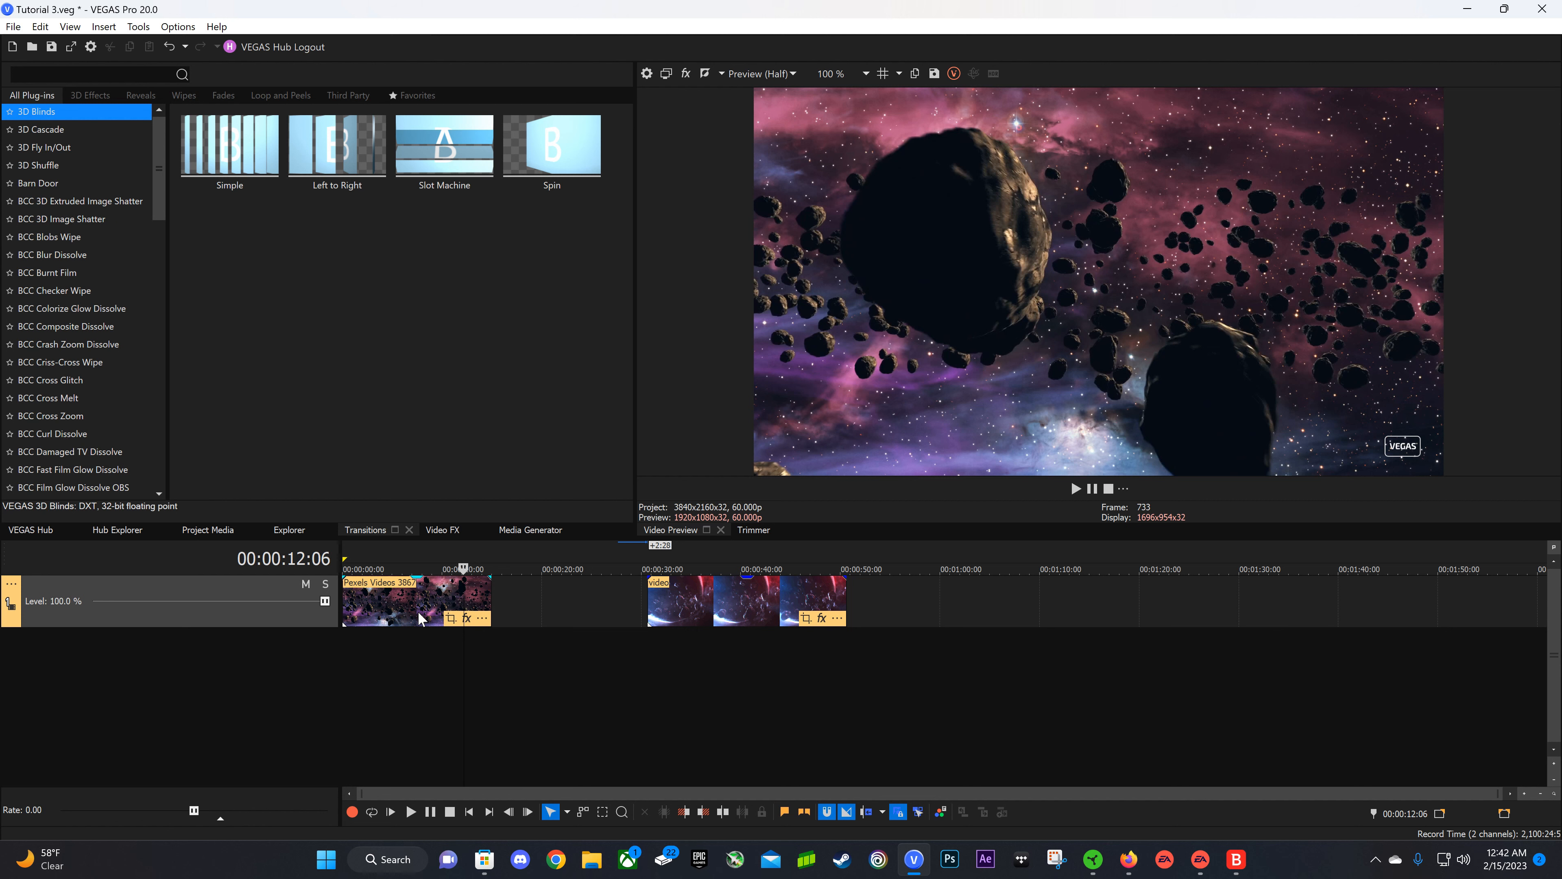
drag(419, 618, 345, 607)
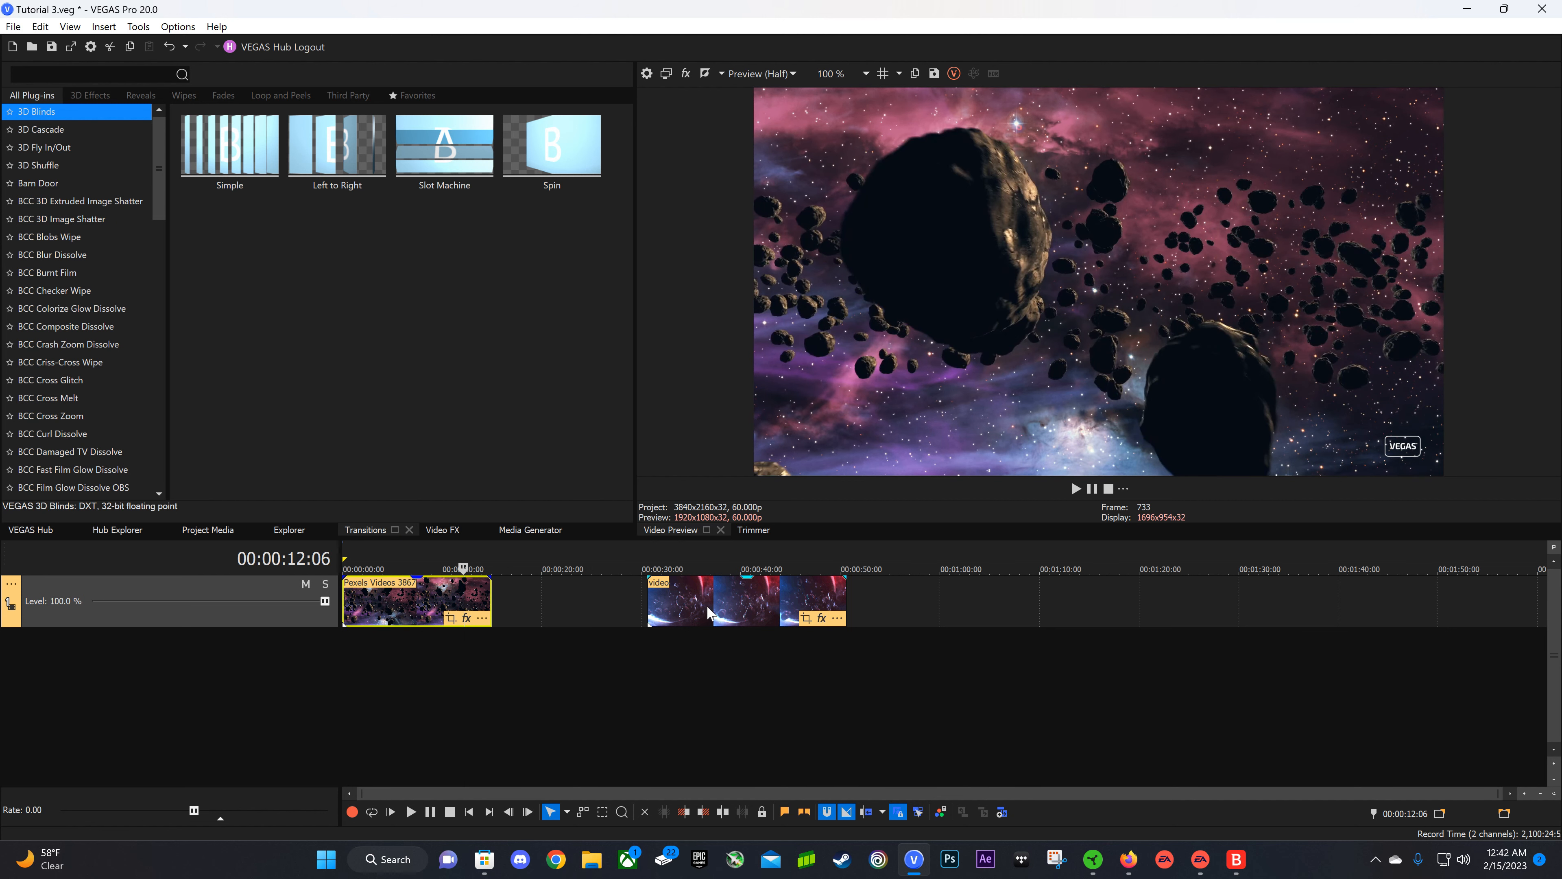
drag(709, 612, 679, 612)
click(656, 679)
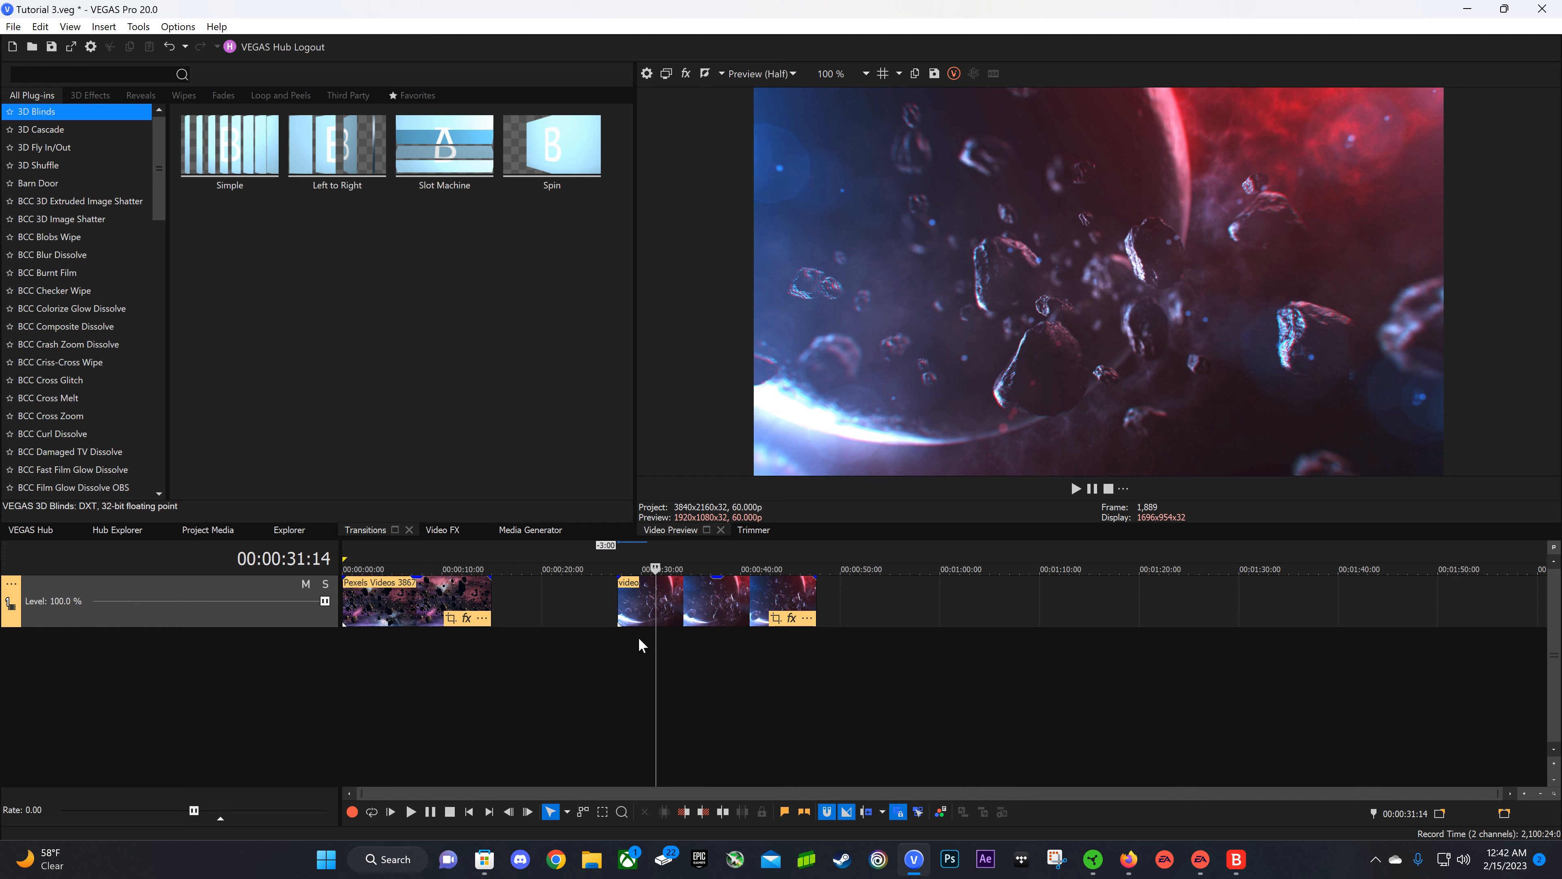
click(675, 611)
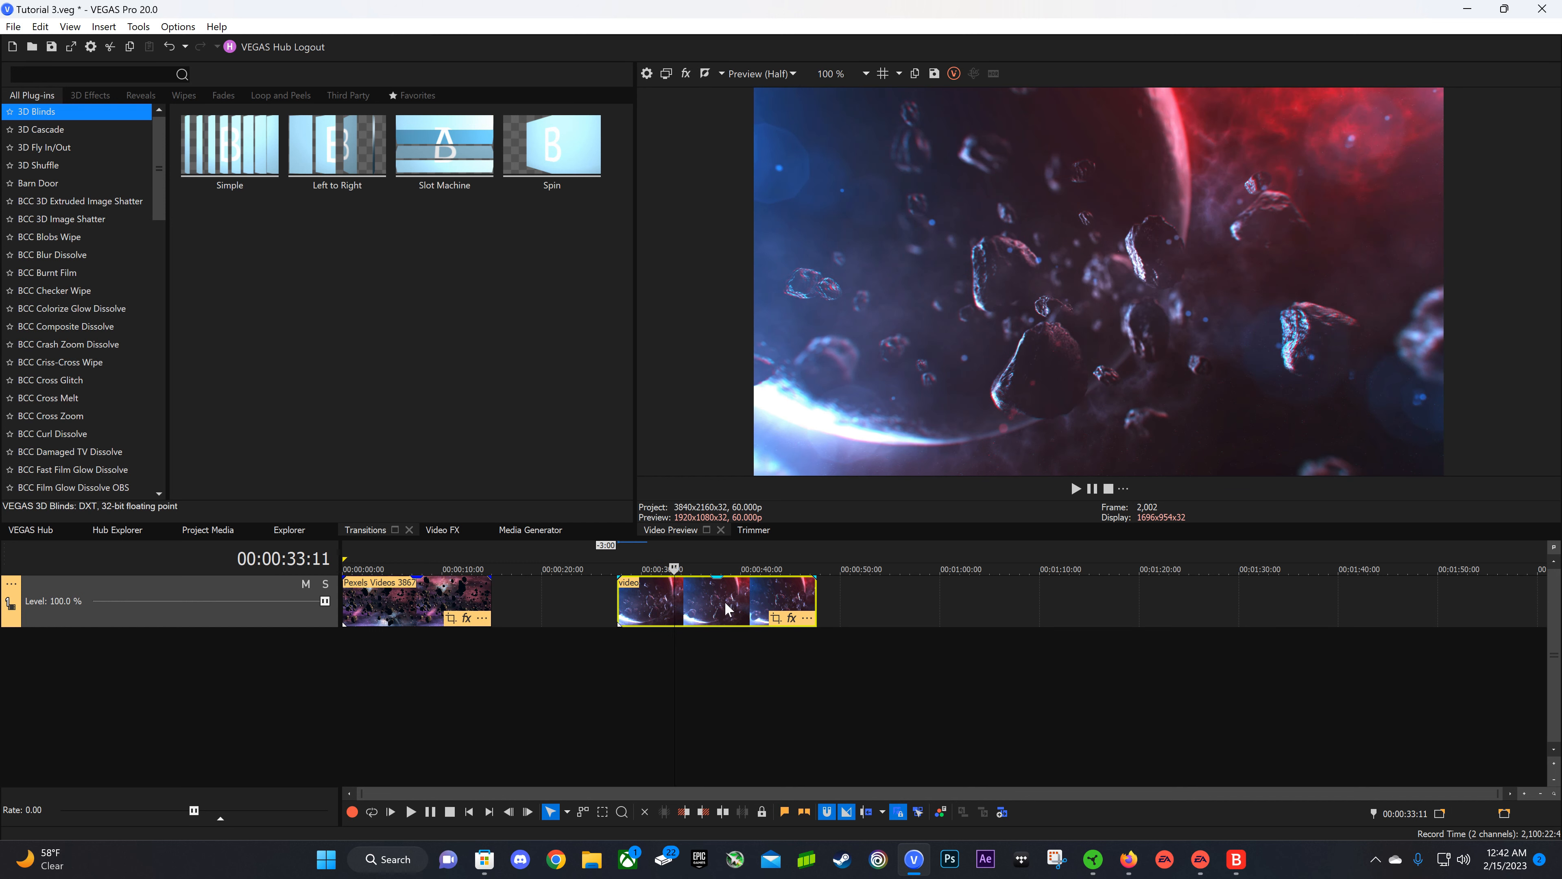
drag(714, 606, 514, 625)
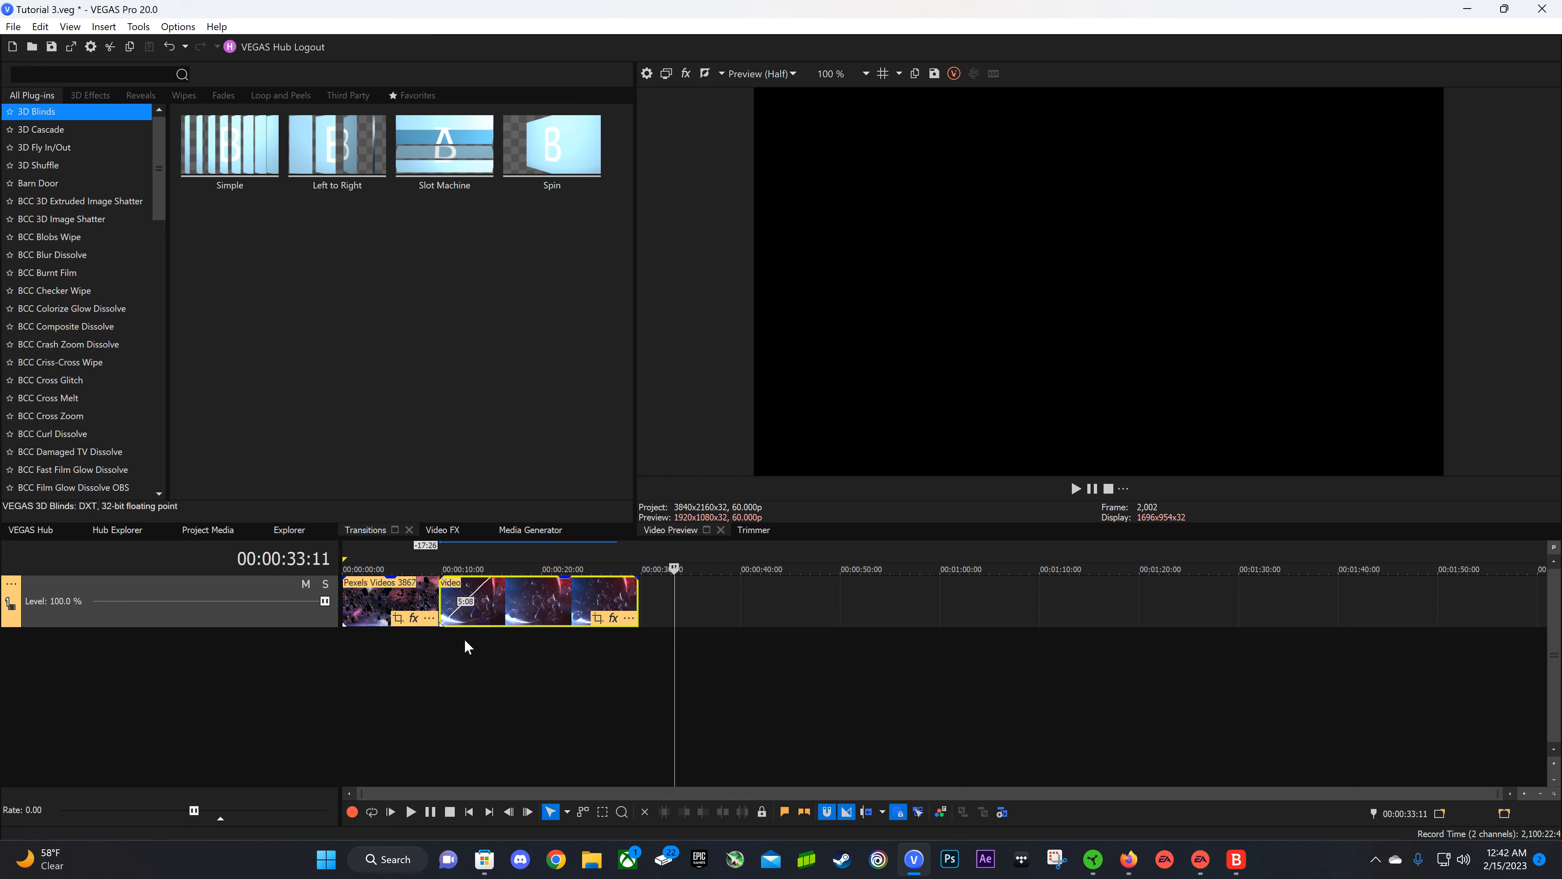
Preview the crossfade by playing the timeline from the start of the overlap into the second clip.
click(468, 636)
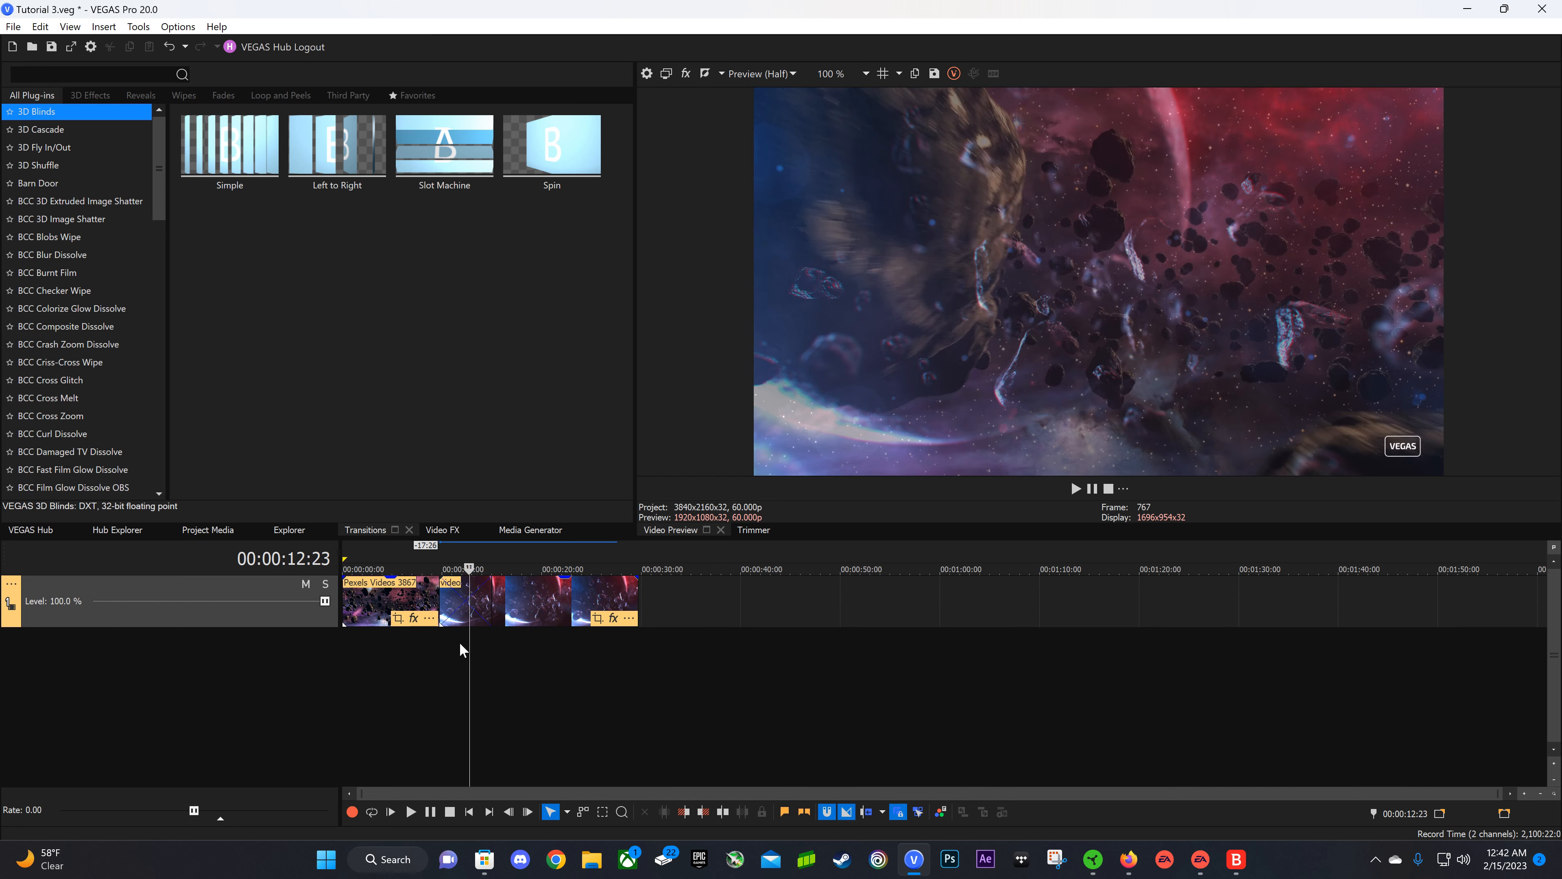
click(438, 628)
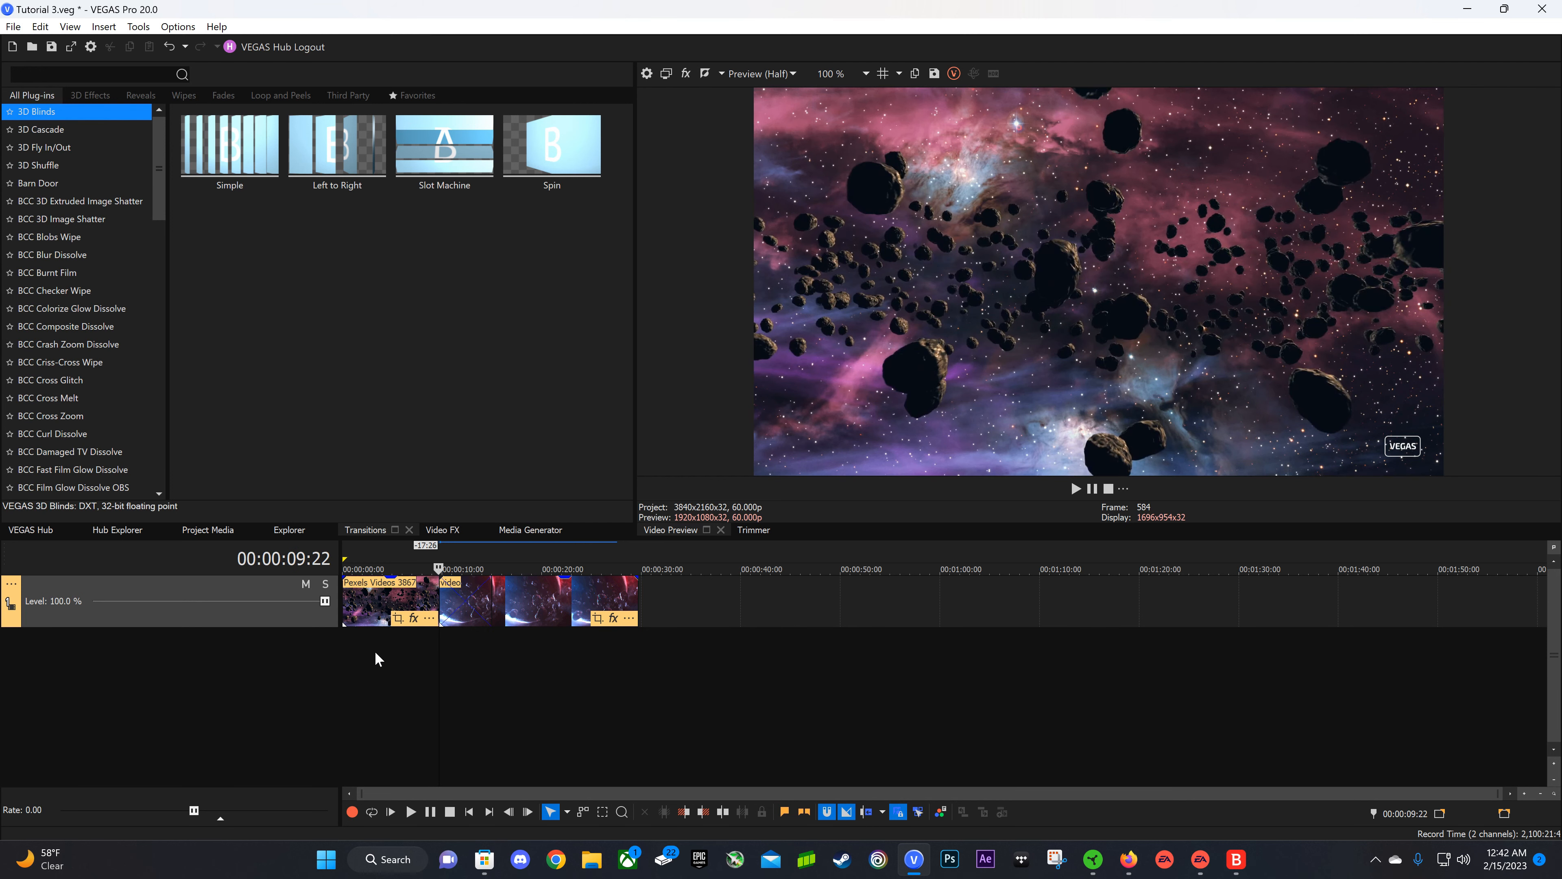
key(space)
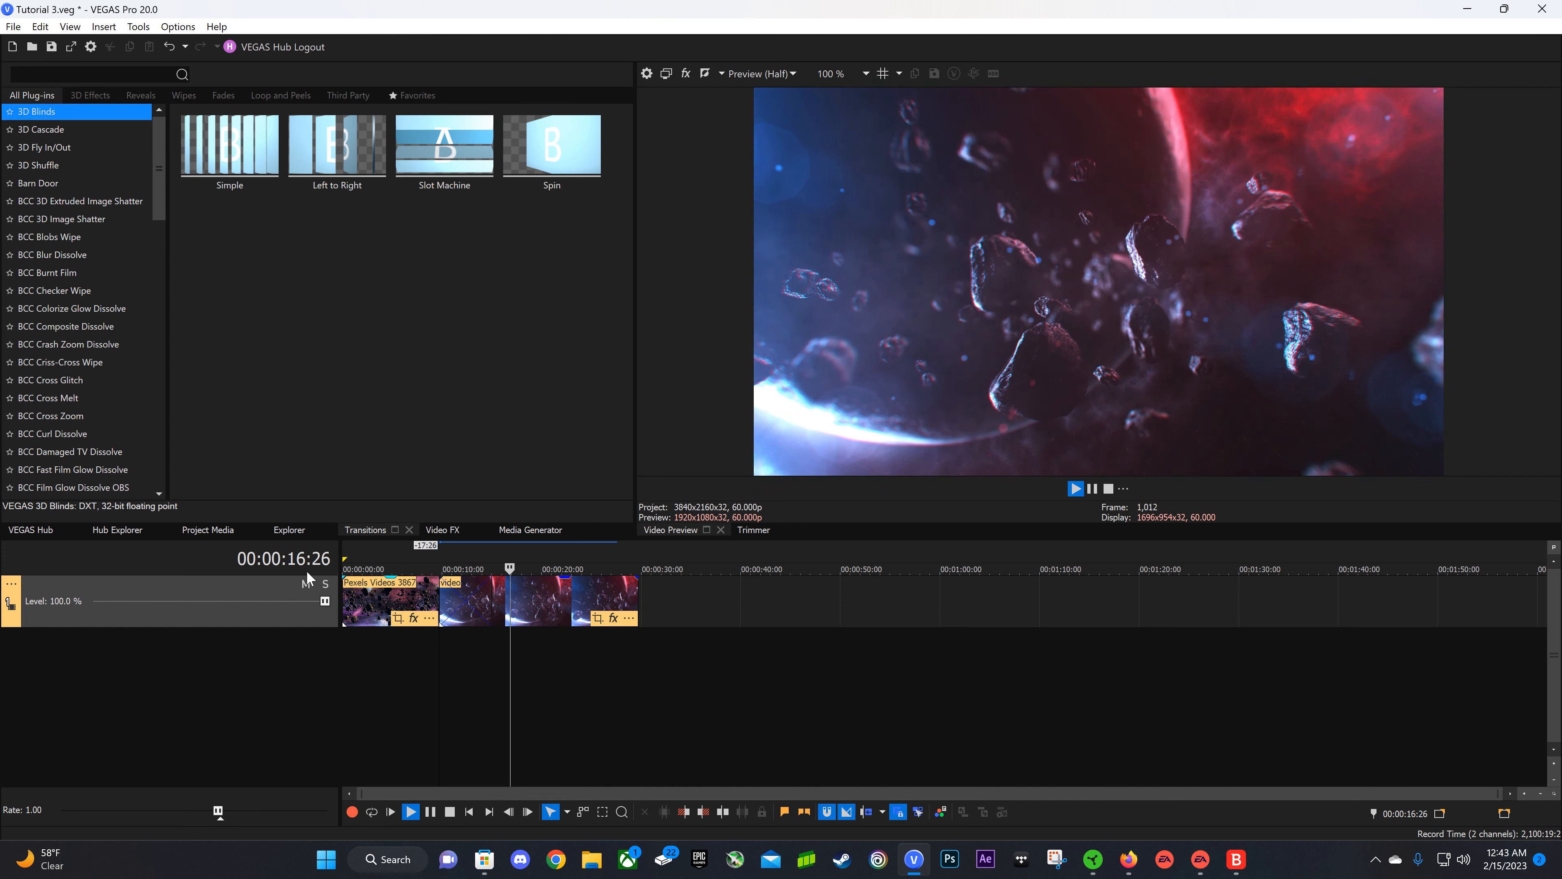
key(space)
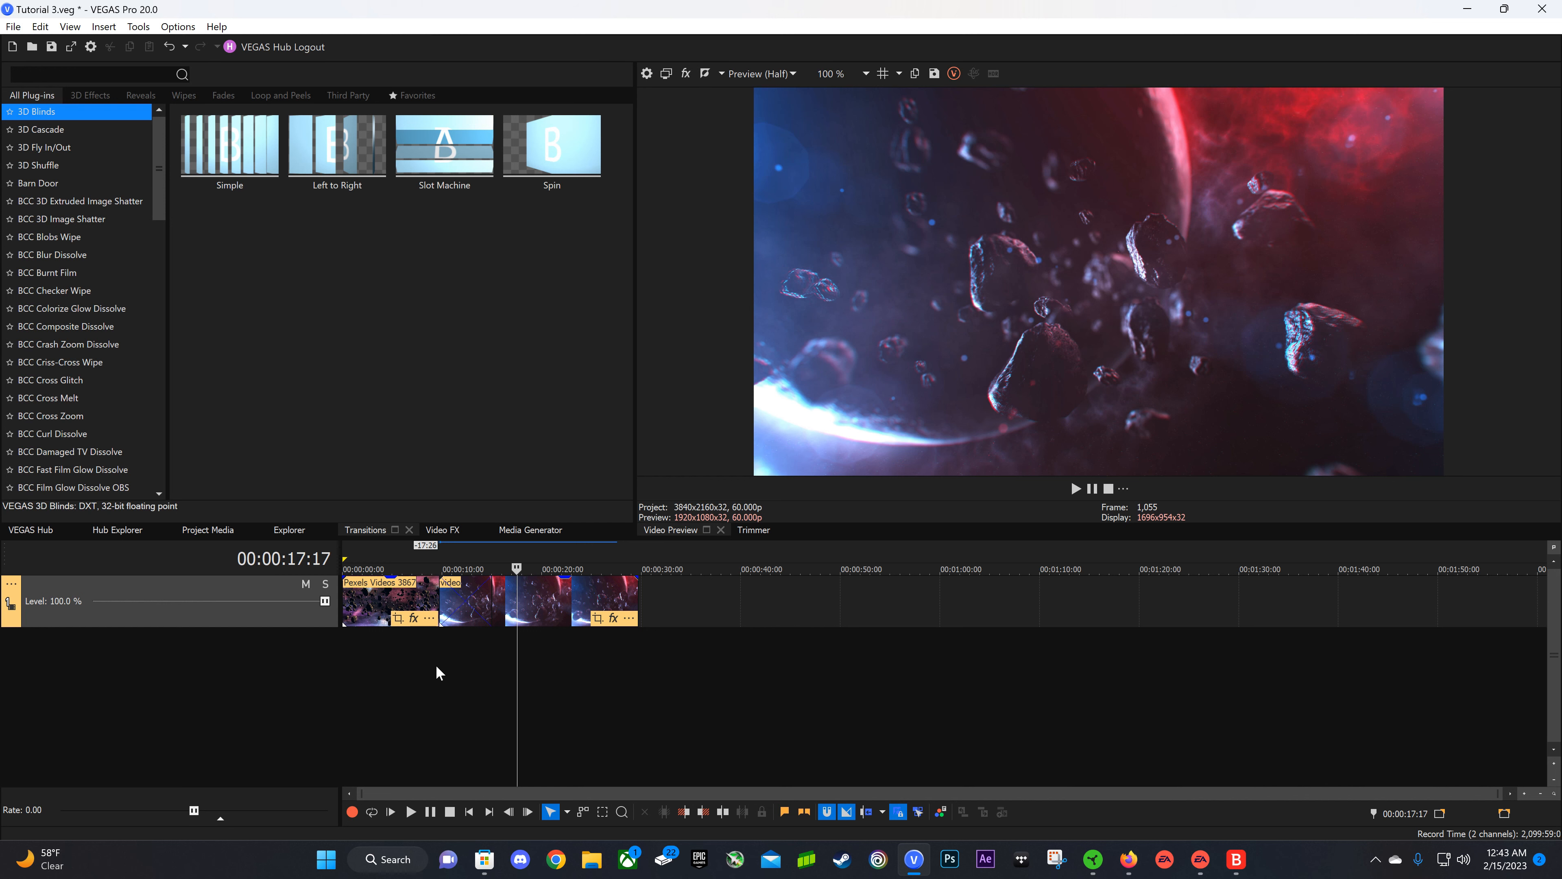
click(439, 635)
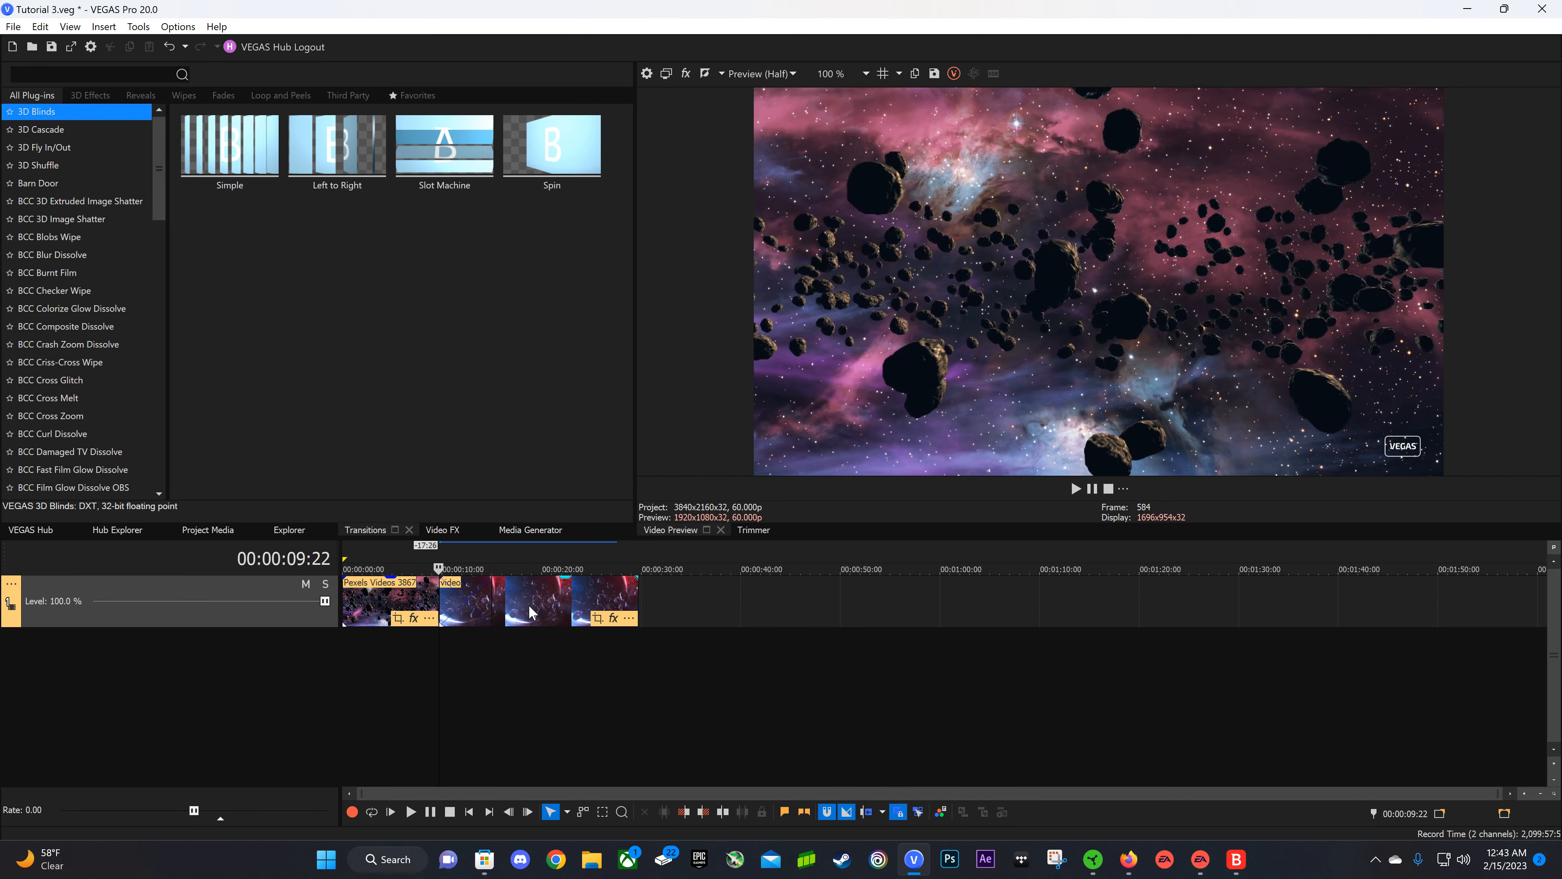
Lengthen the overlap between the two clips to about 10 seconds and play the longer crossfade.
drag(530, 612, 476, 608)
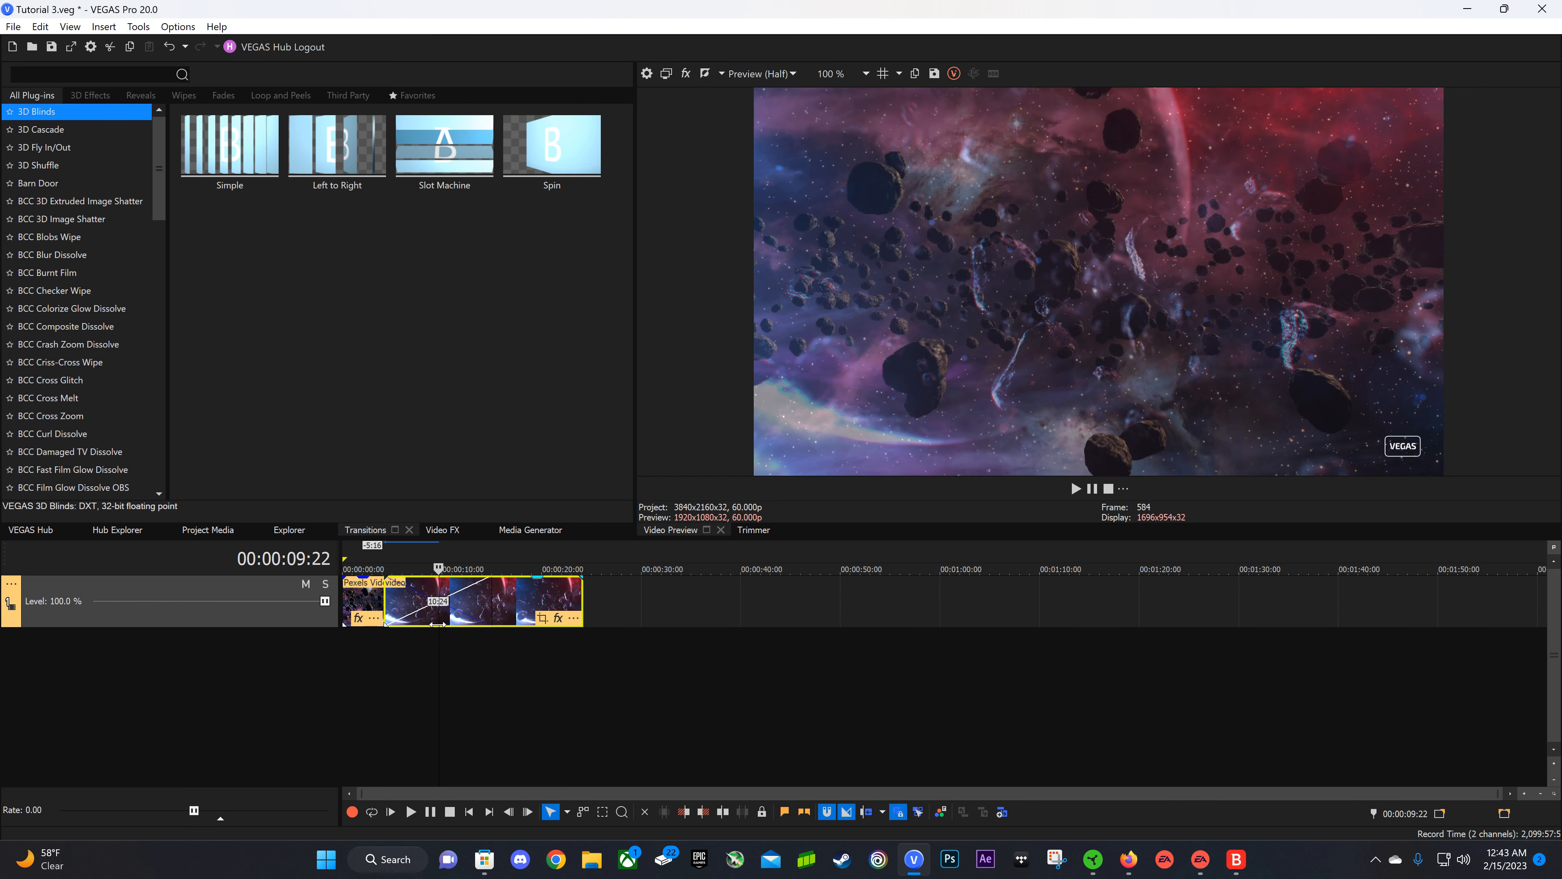
click(387, 636)
key(space)
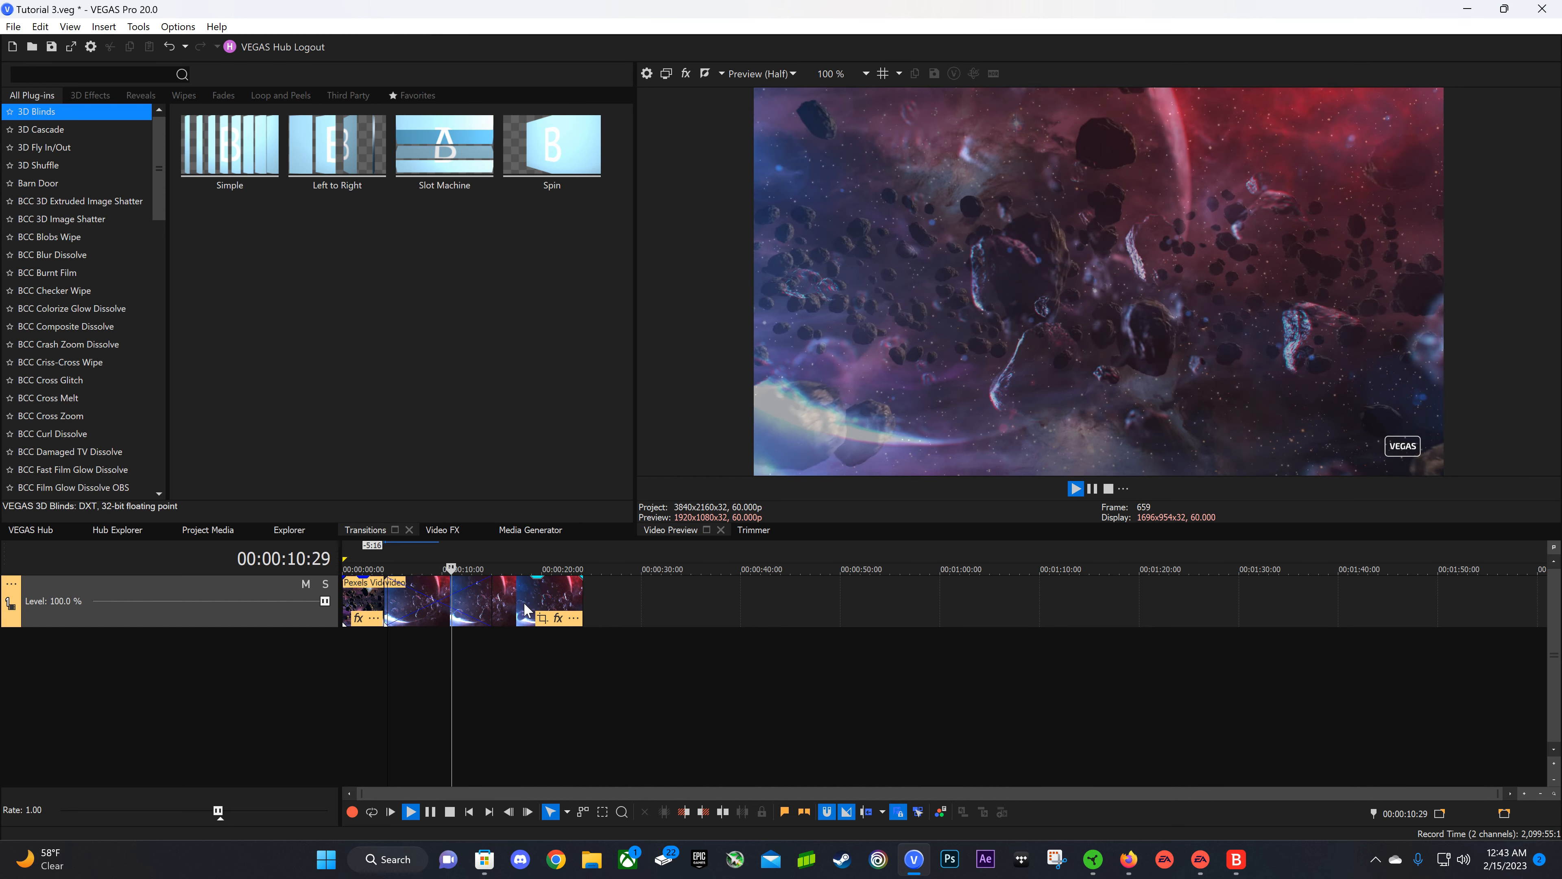
Shift the second clip later so the overlap is about 2:15 long, and place the playhead at the overlap's start.
drag(522, 615, 594, 623)
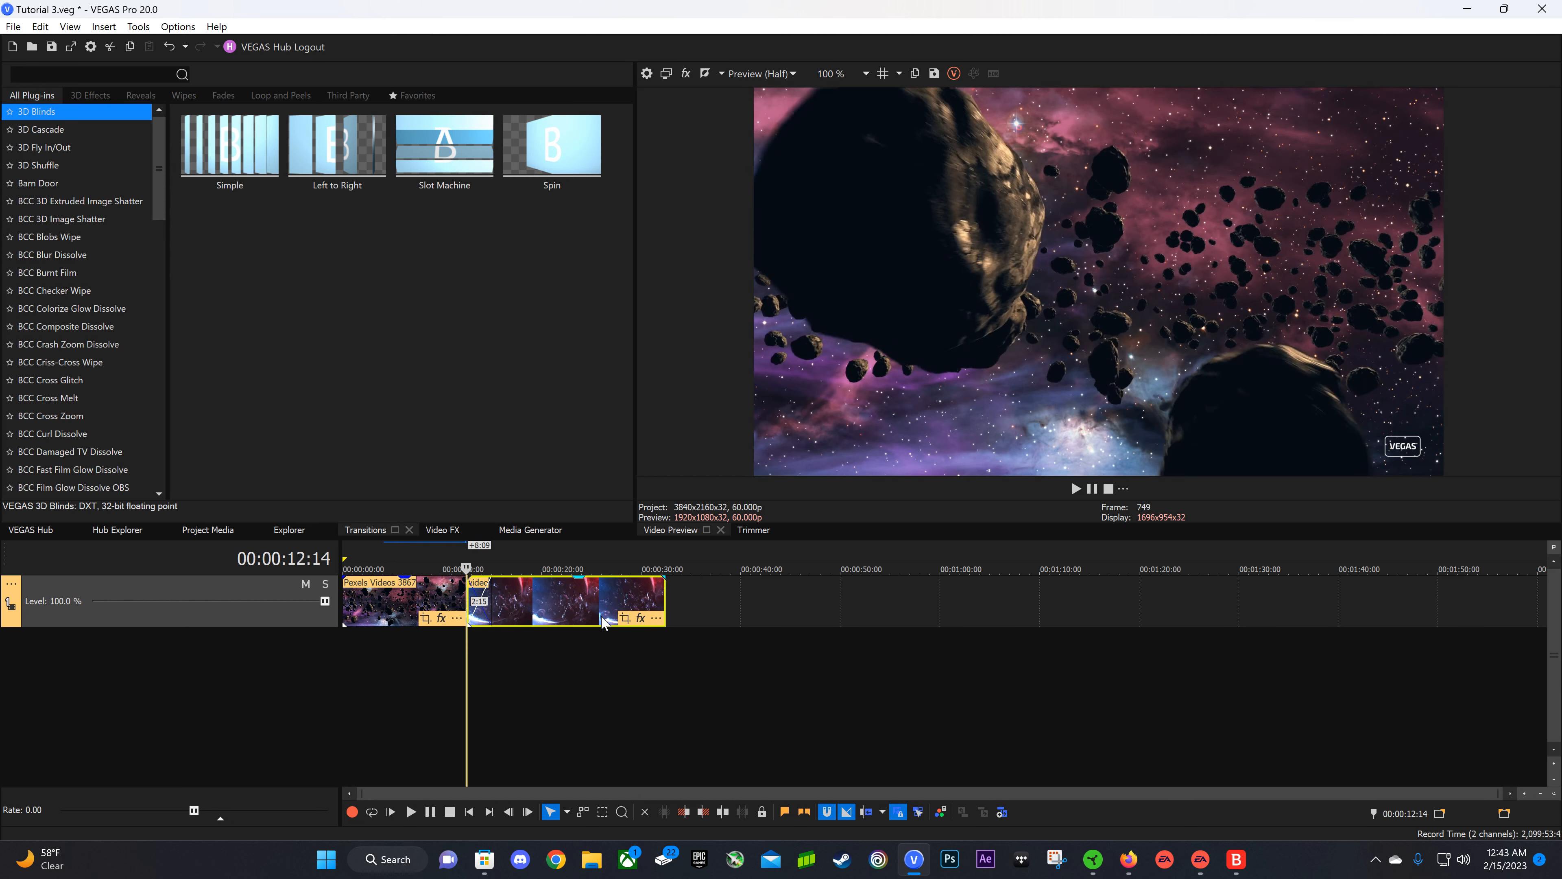
click(466, 633)
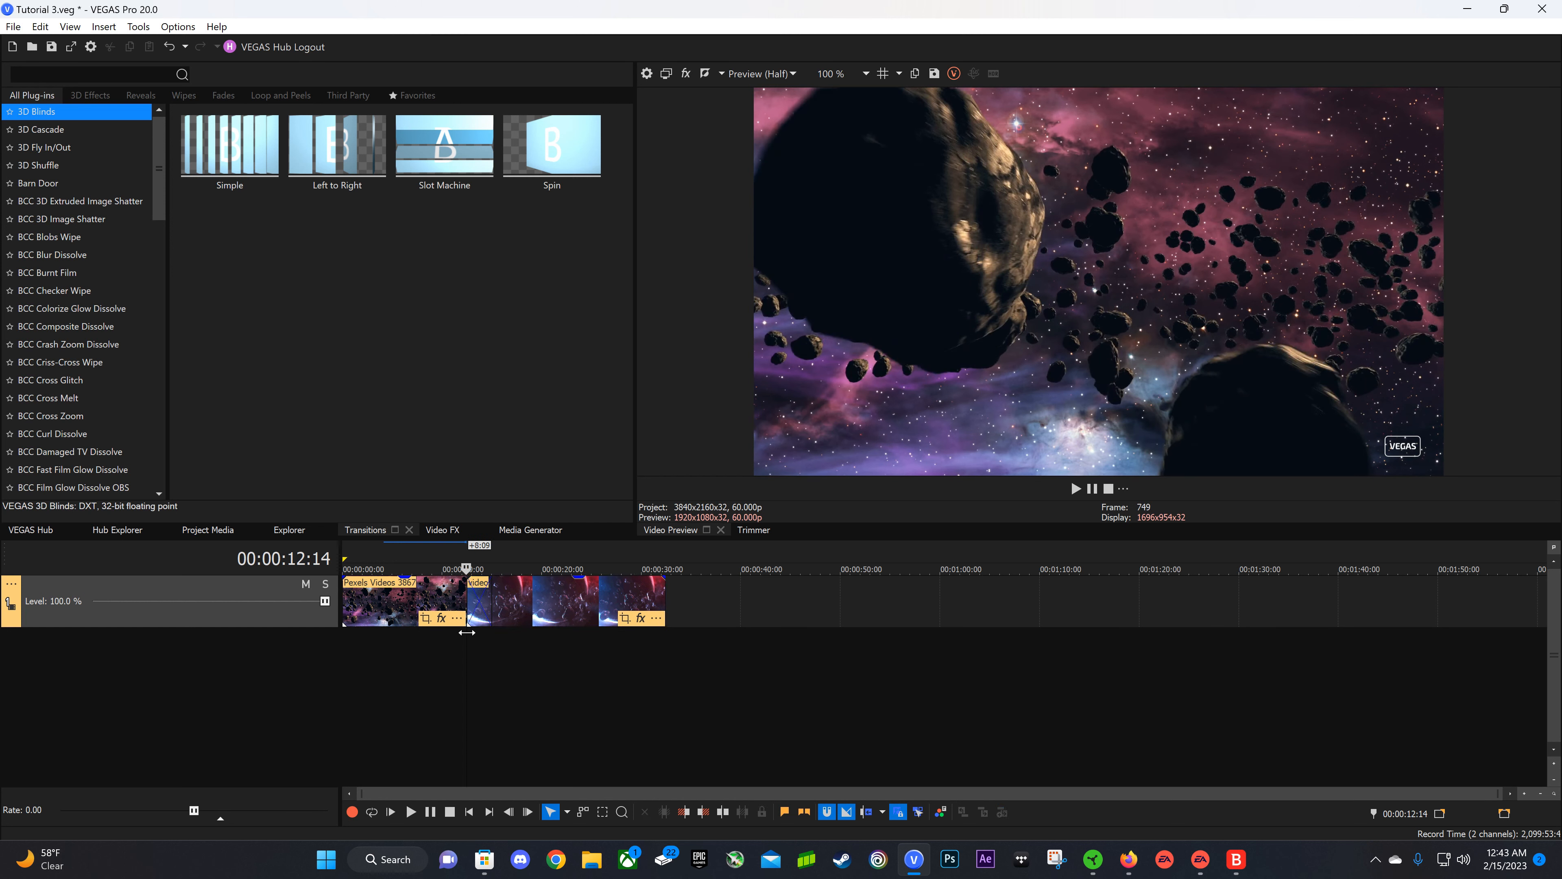
Look through the available fade curve types for the crossfade between the two clips.
scroll(509, 637, up, 4)
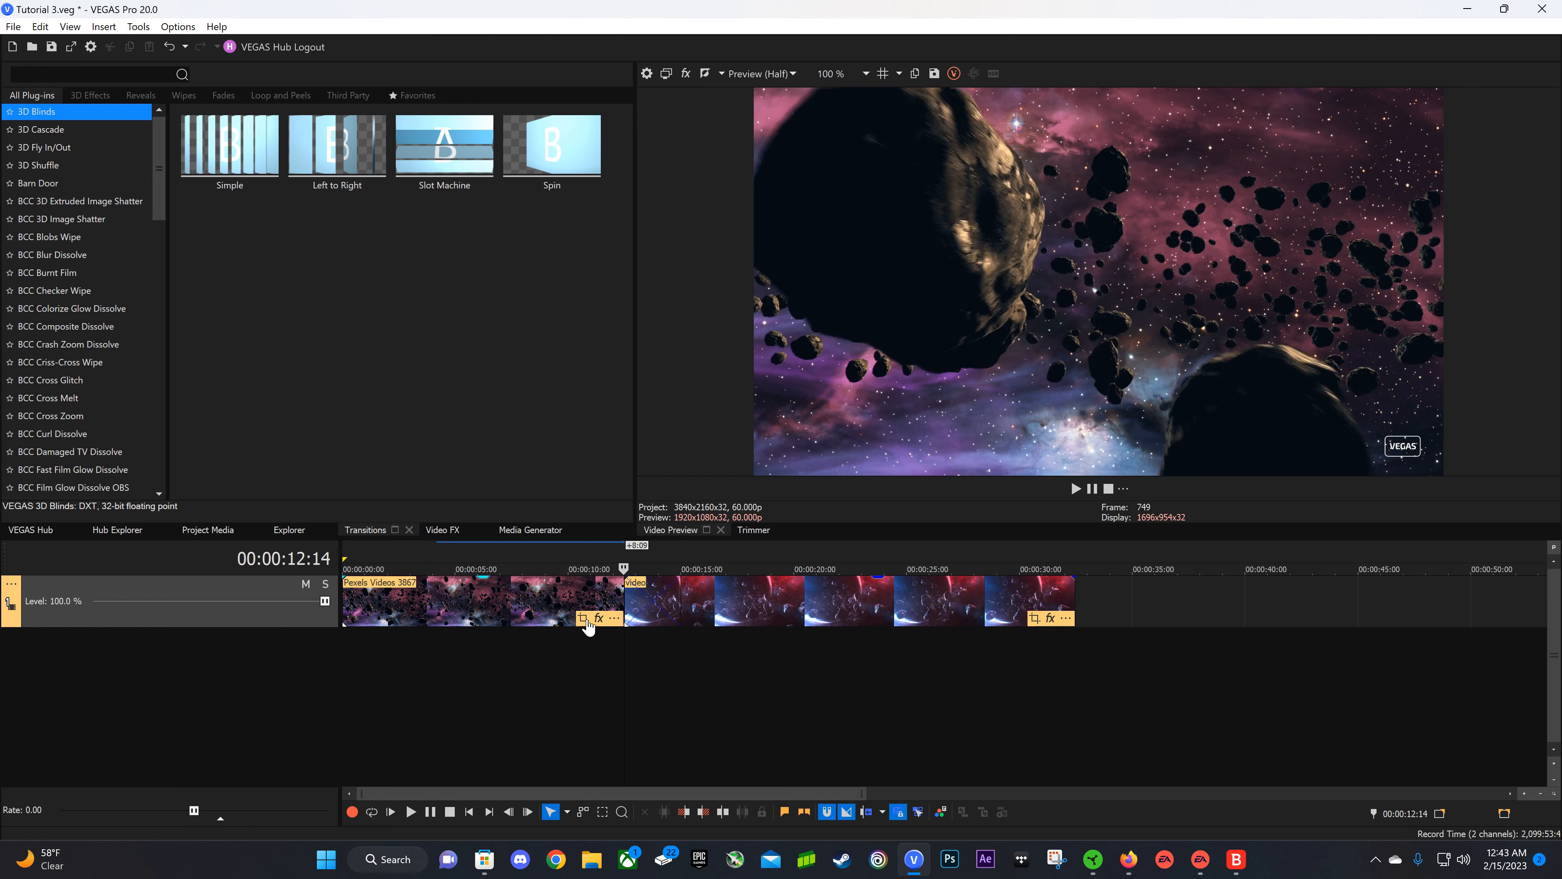
right_click(677, 597)
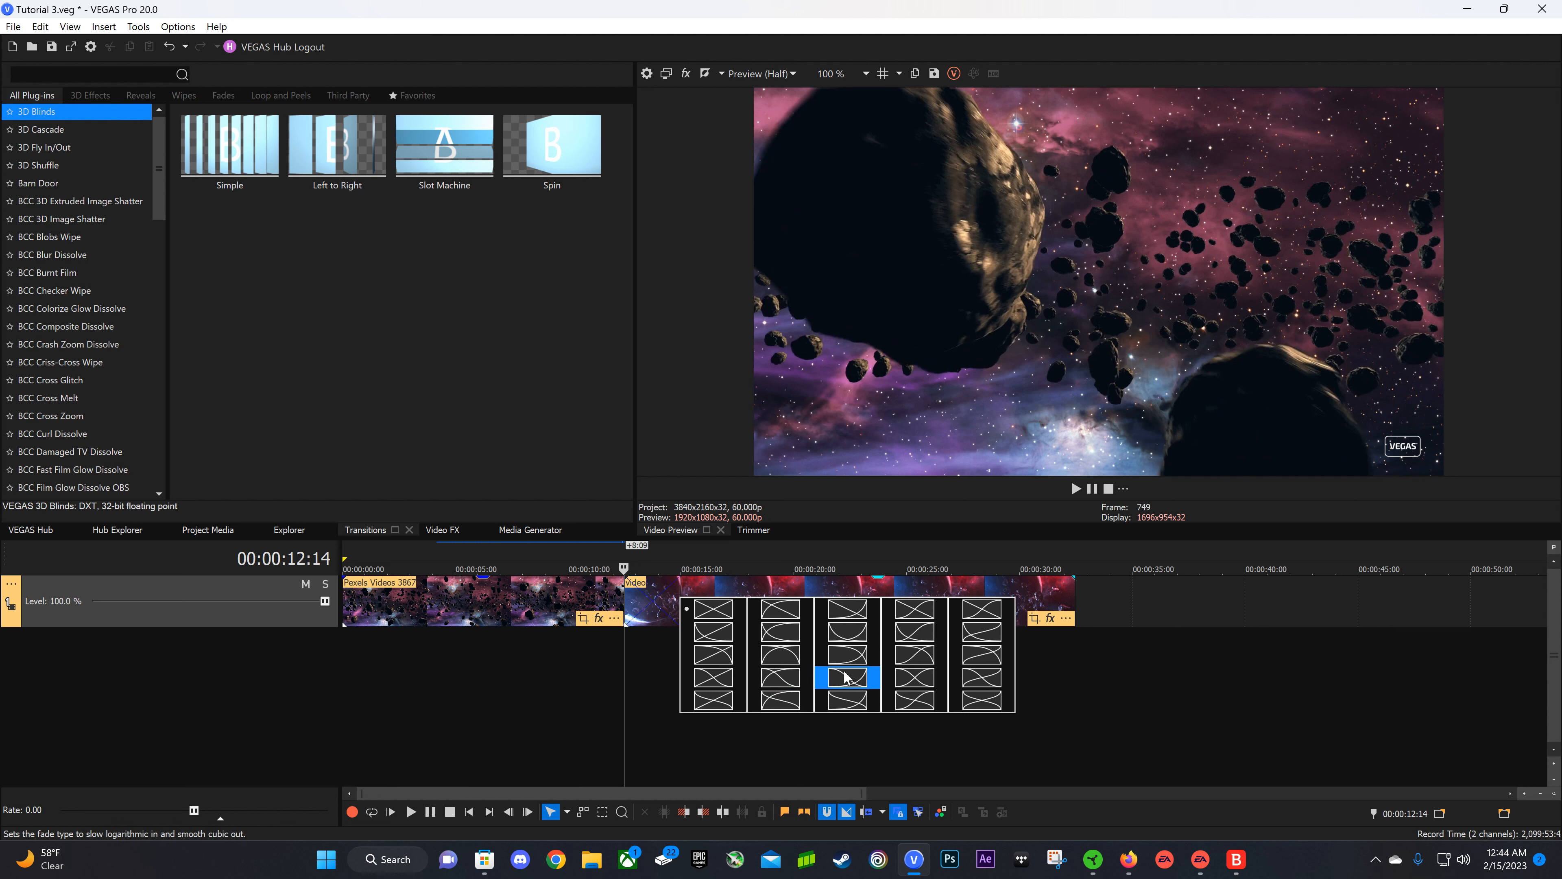
click(780, 677)
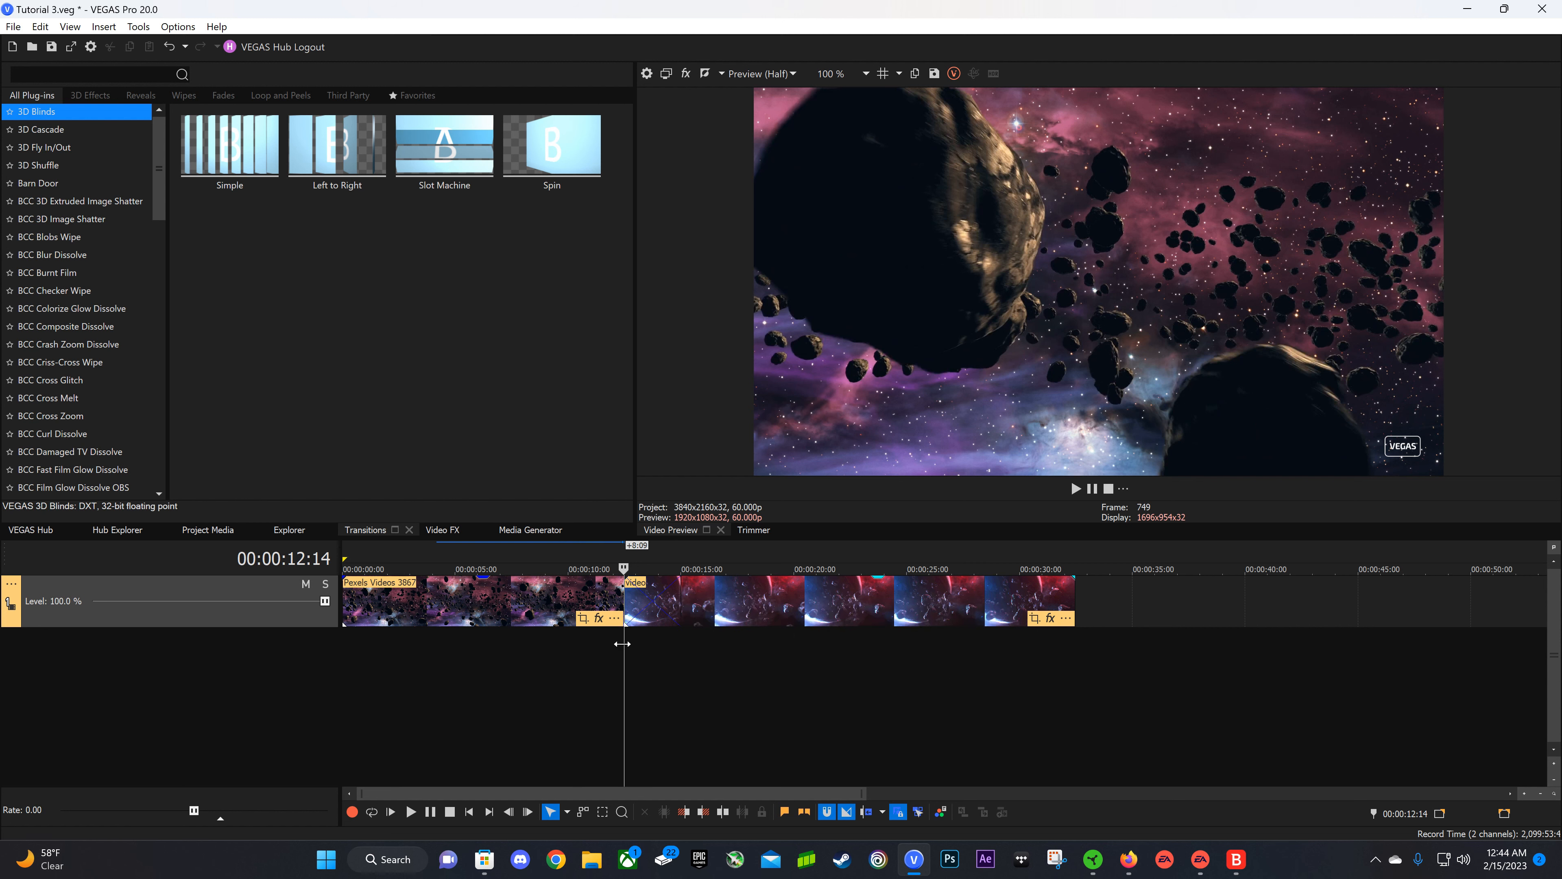
Select each clip in turn to examine where the crossfade starts and ends, and play it from its start.
click(563, 607)
click(767, 595)
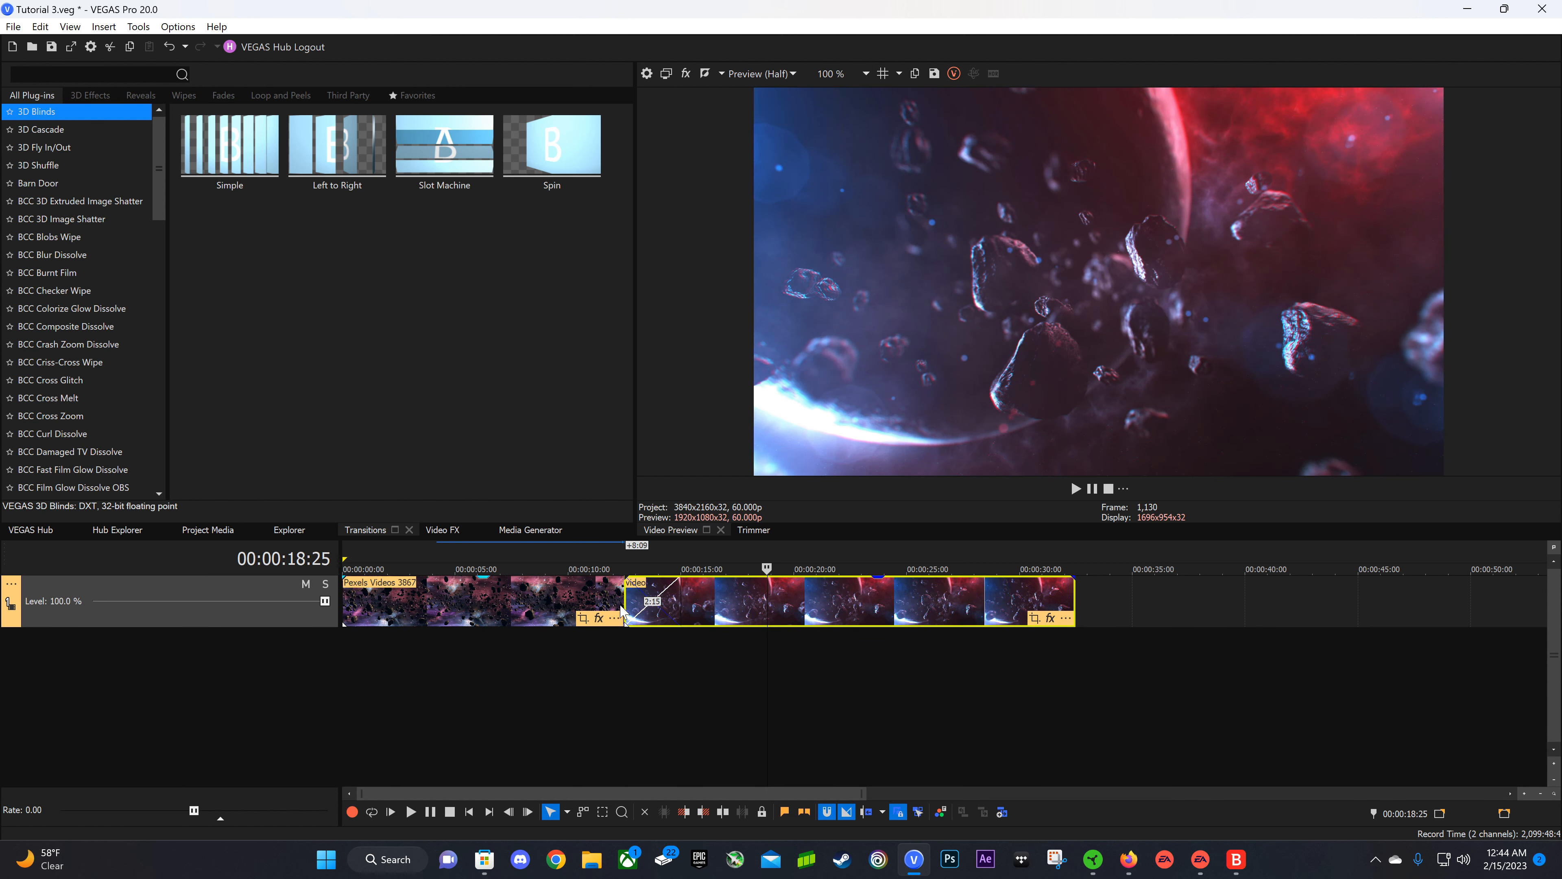
click(823, 616)
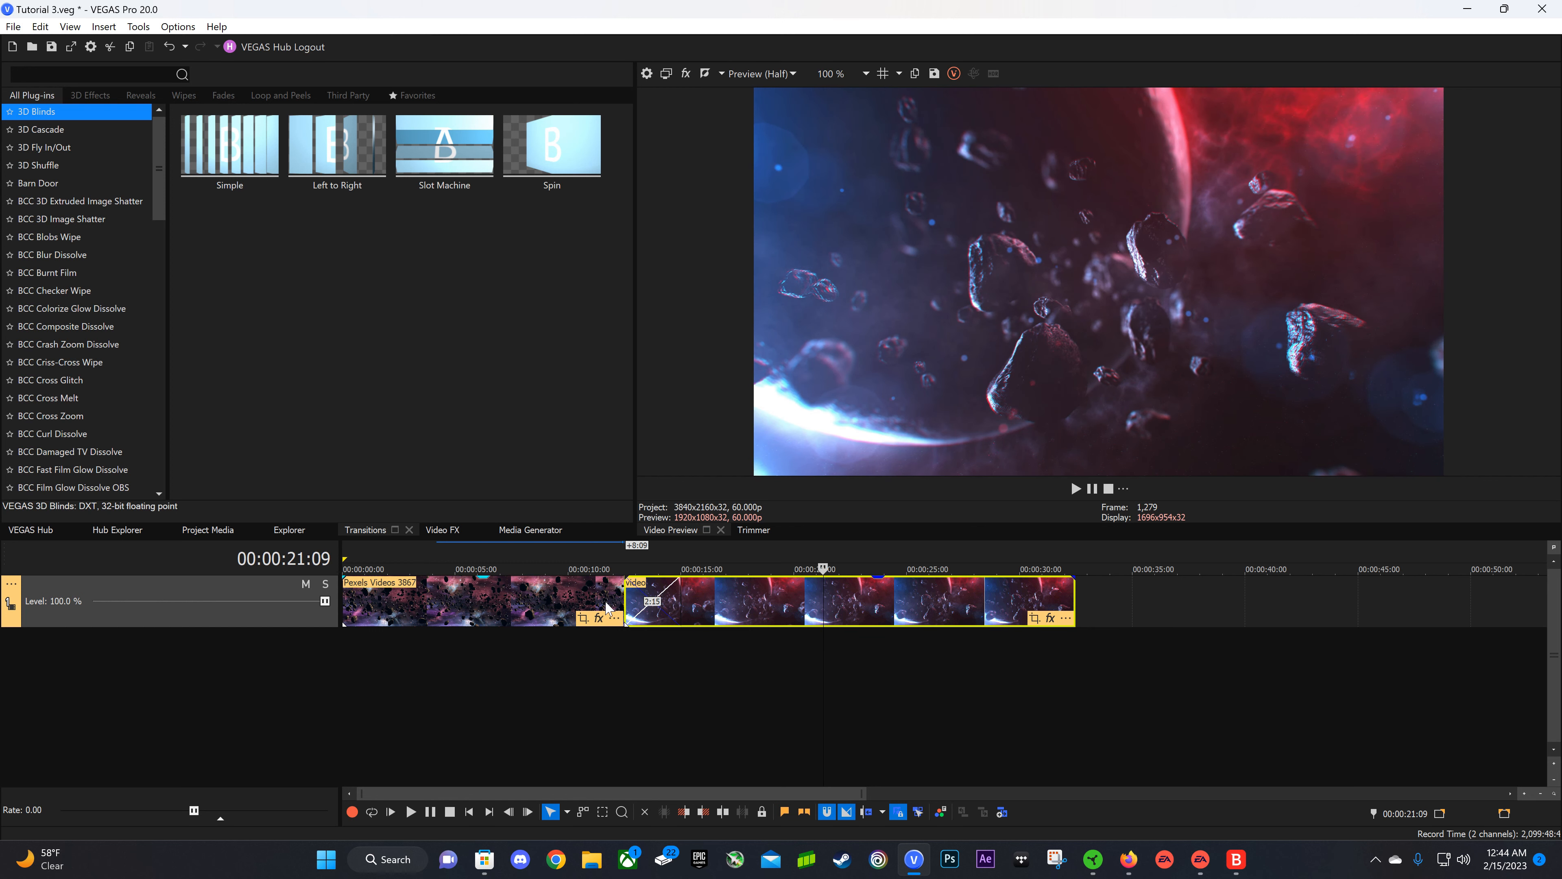
click(558, 597)
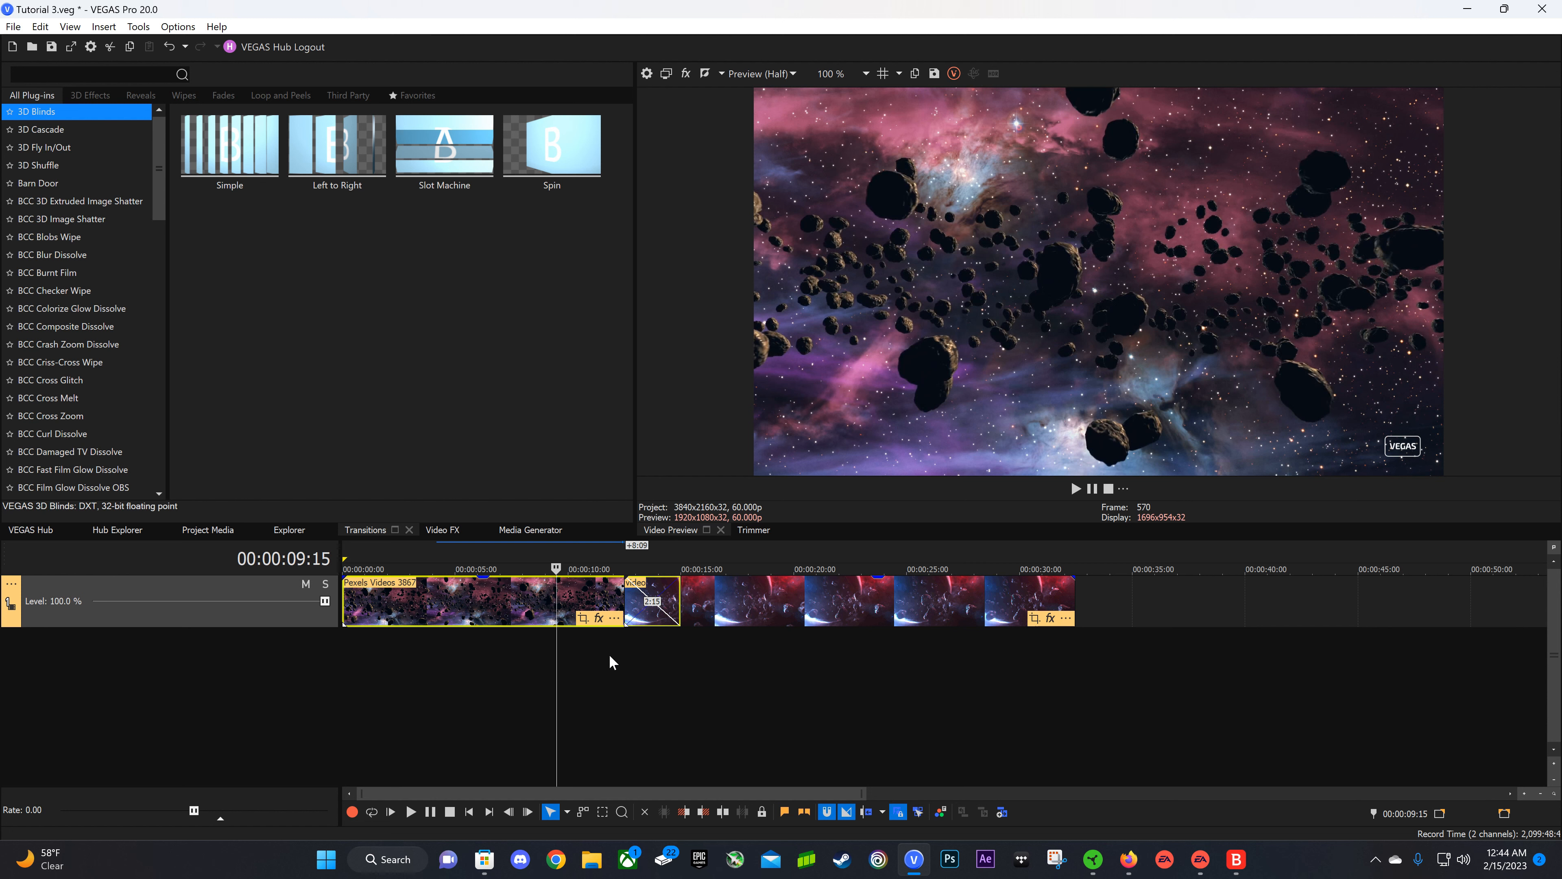
click(624, 602)
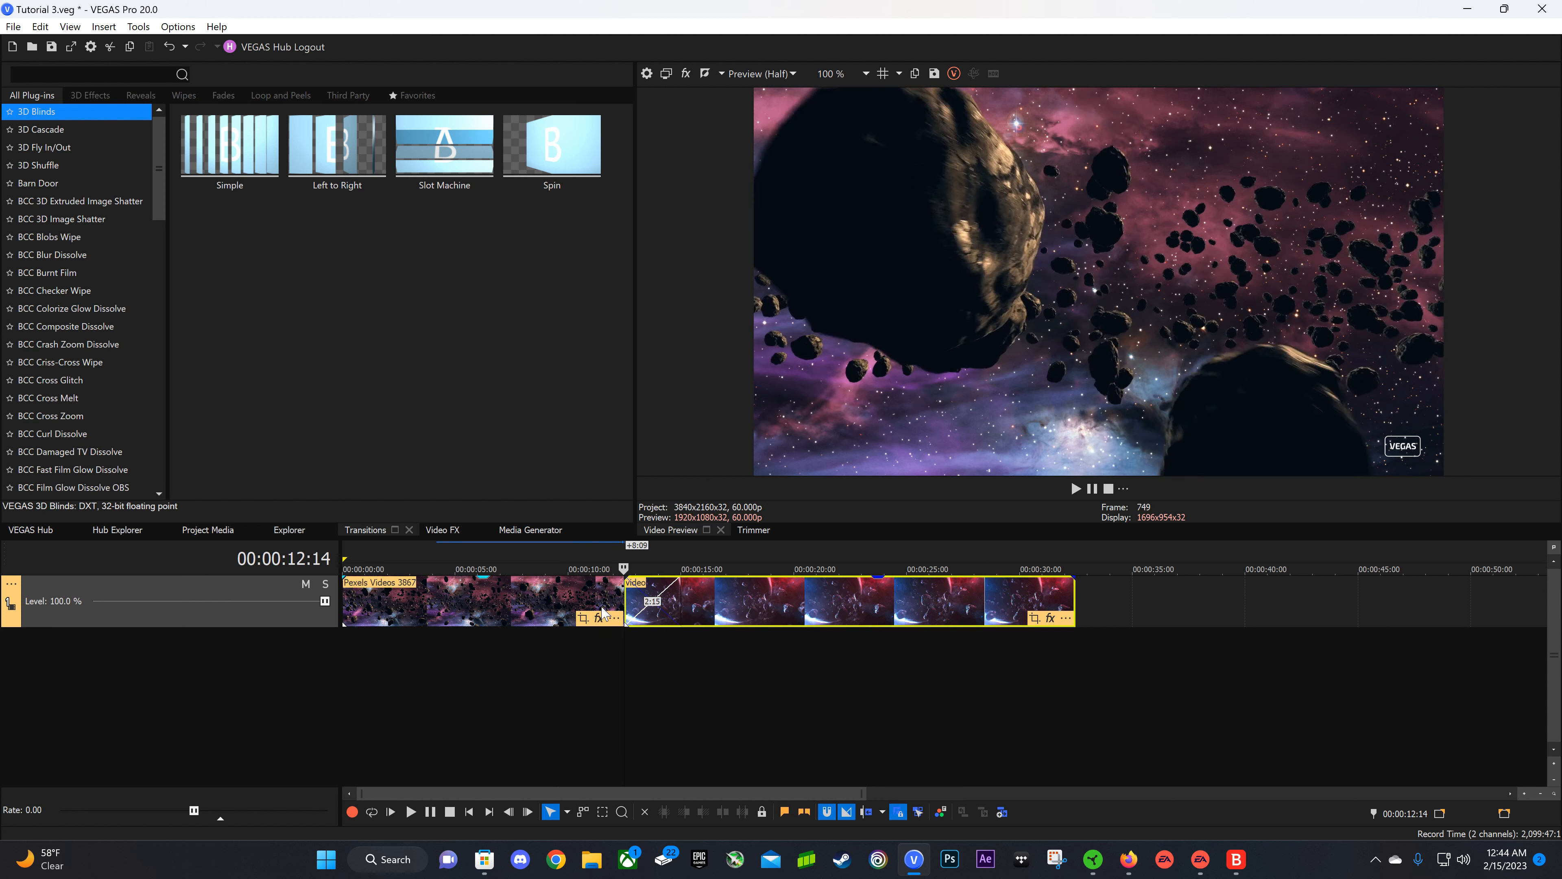
click(552, 597)
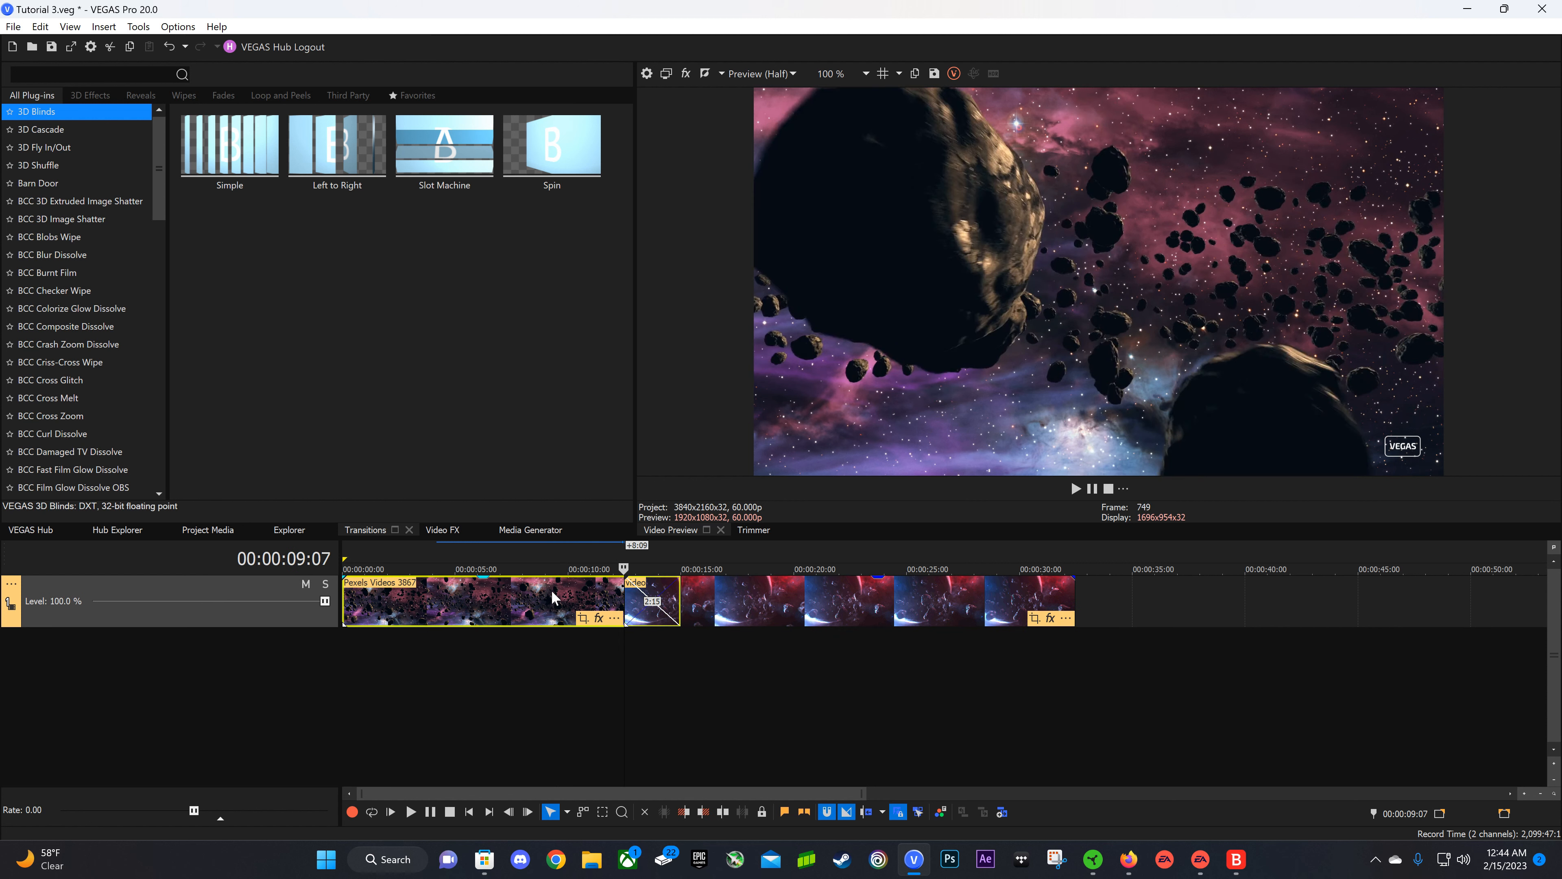
click(624, 592)
click(679, 594)
click(717, 600)
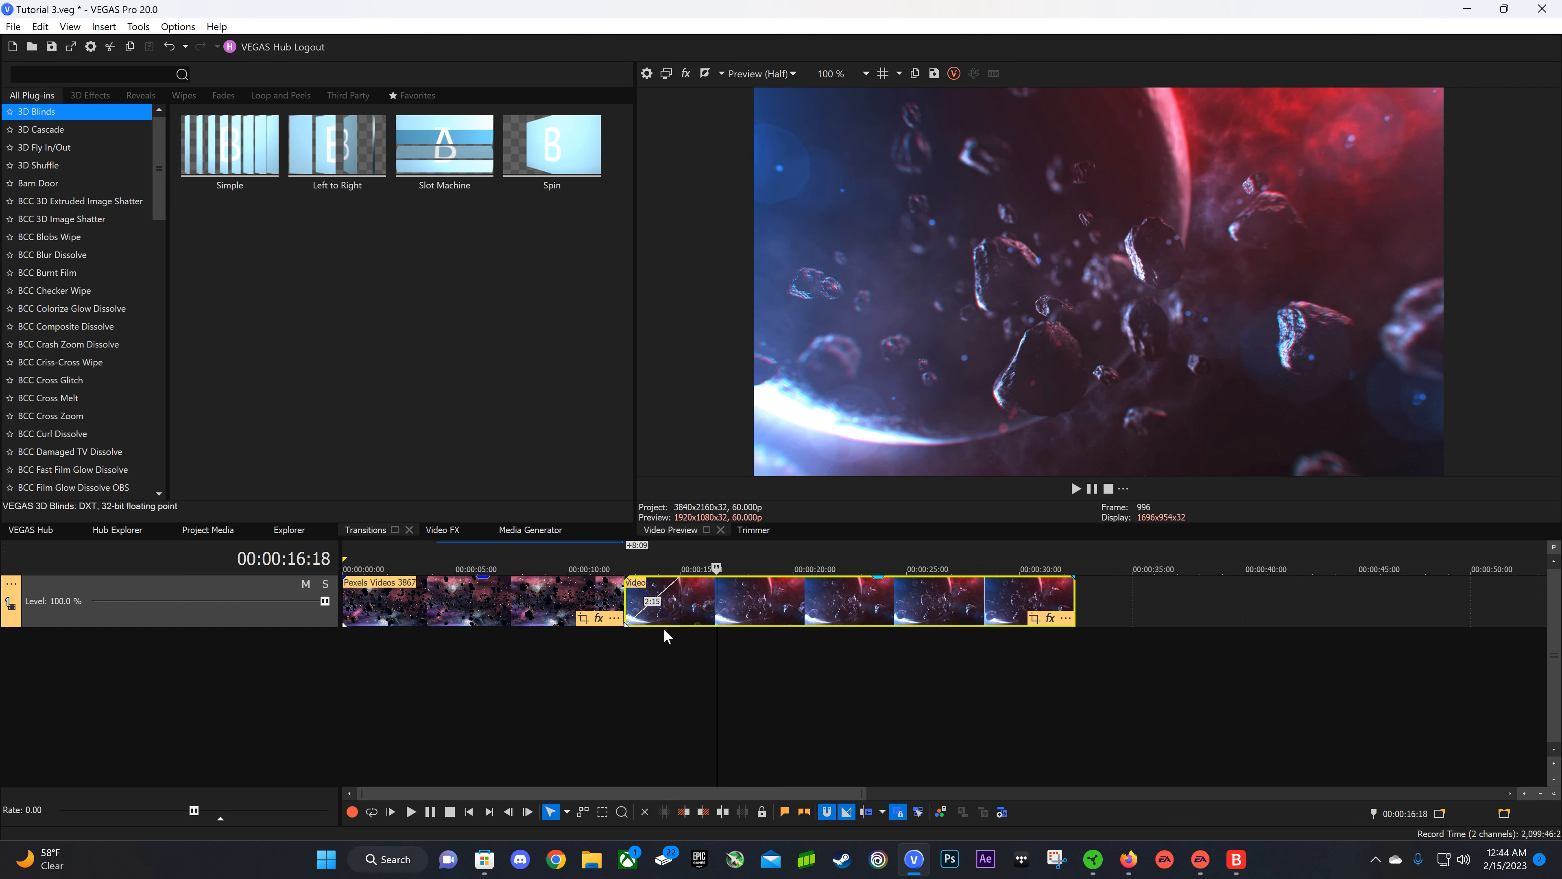
click(626, 600)
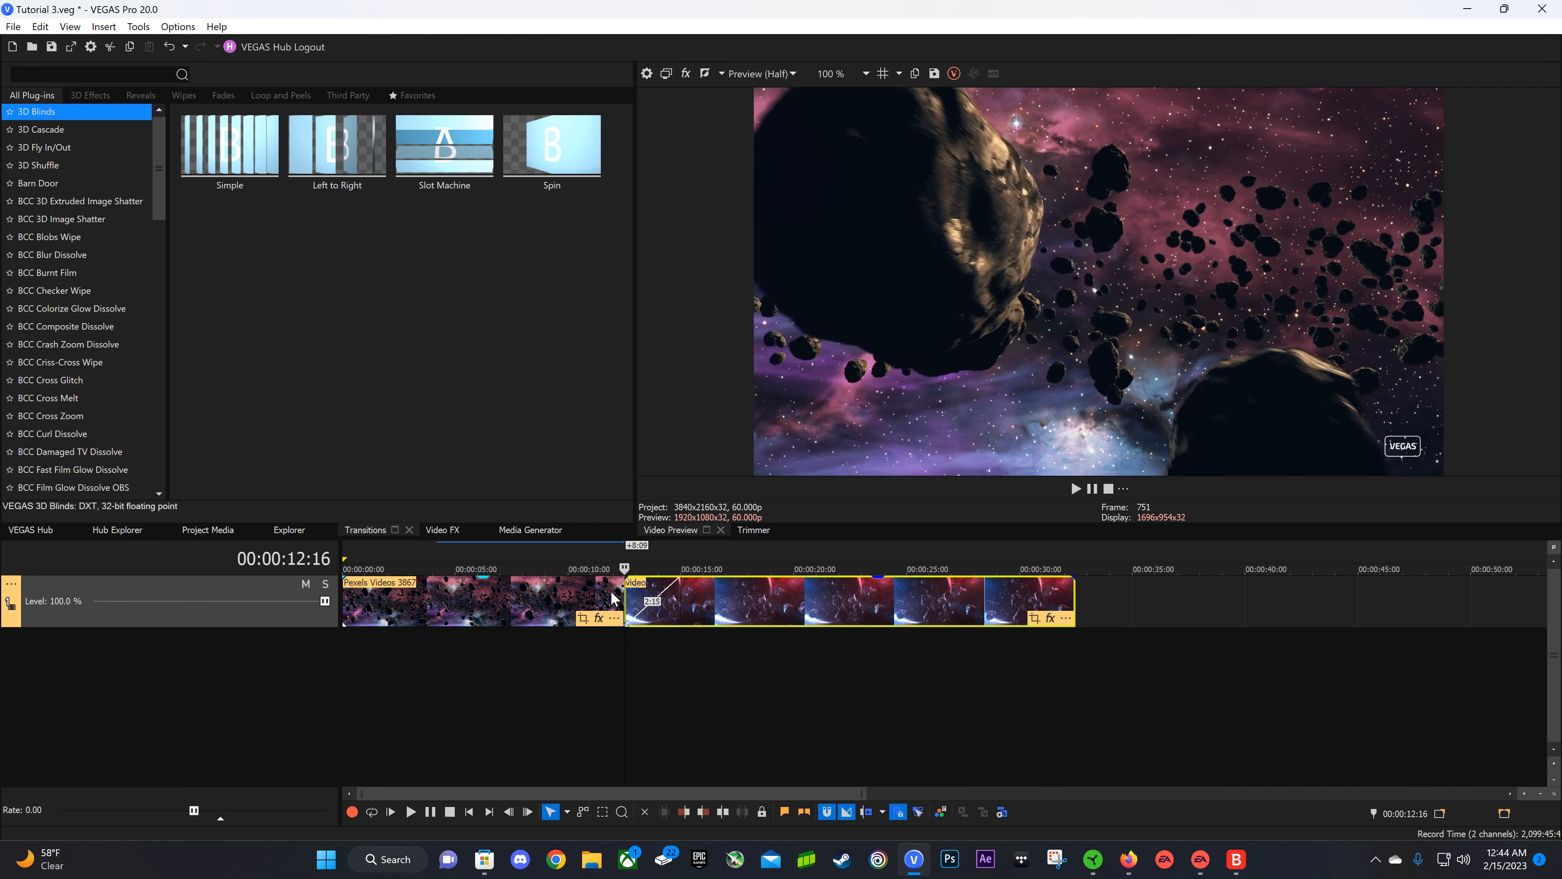
key(space)
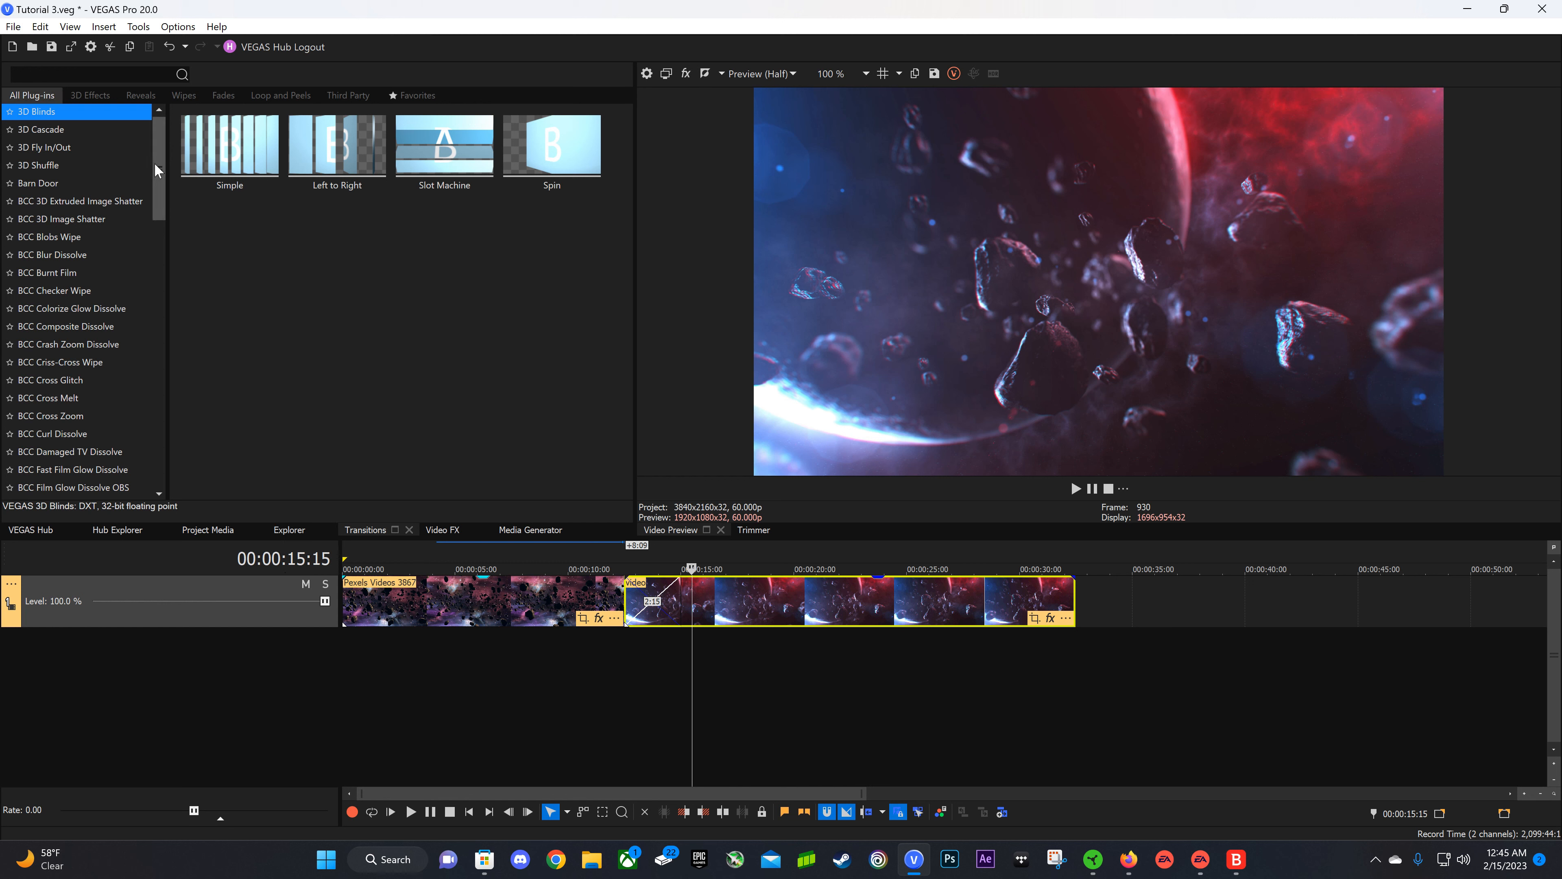
Browse the transitions list and look at the Flash and Gradient Wipe presets.
drag(157, 163, 151, 384)
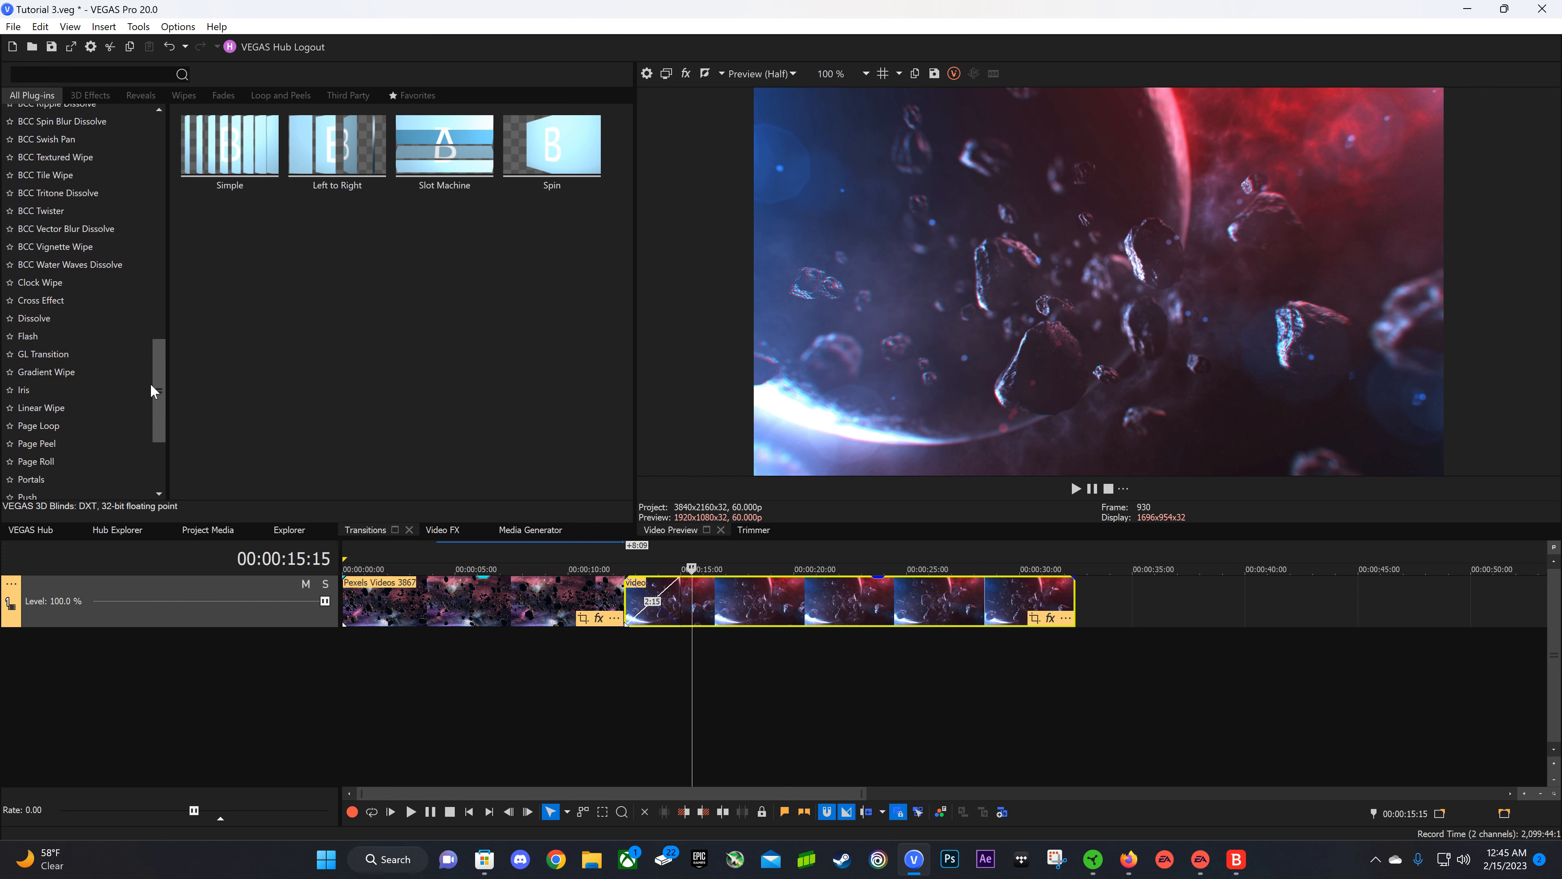
click(31, 336)
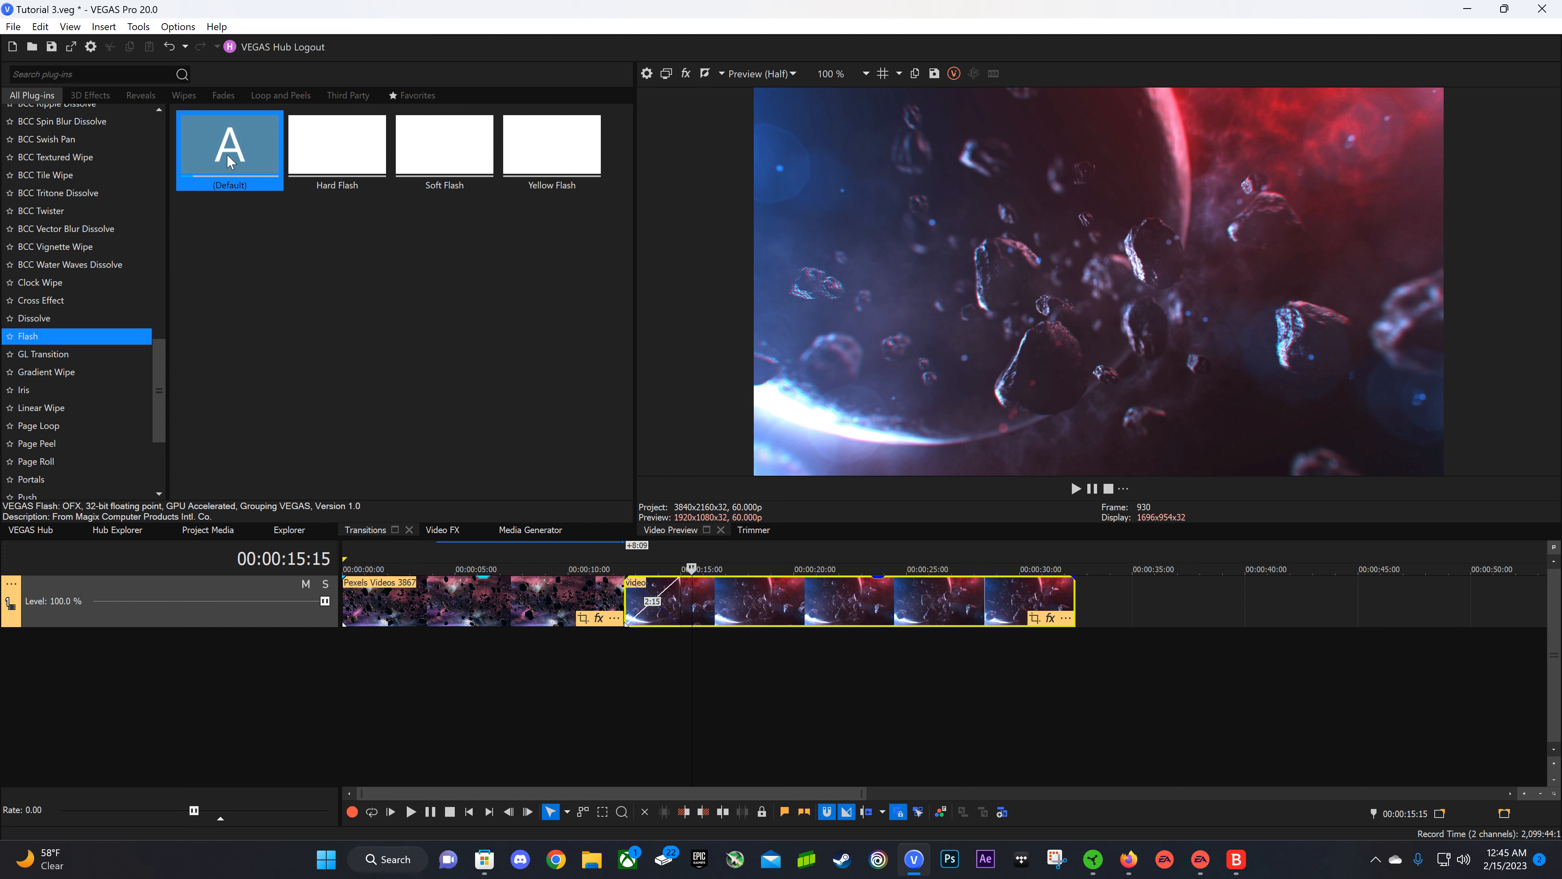
click(45, 375)
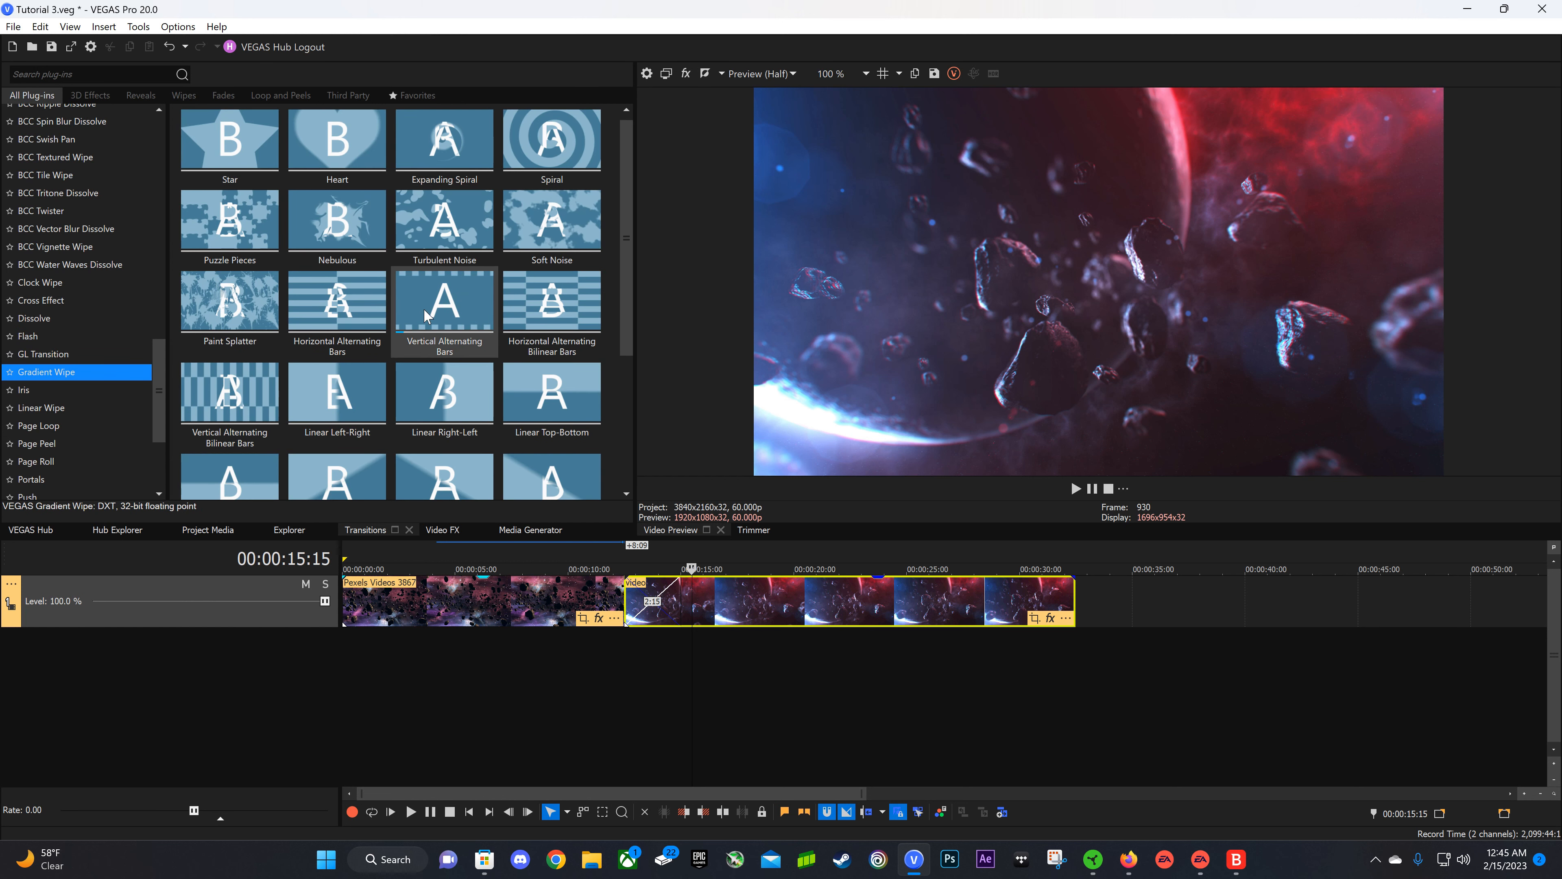
scroll(467, 312, down, 2)
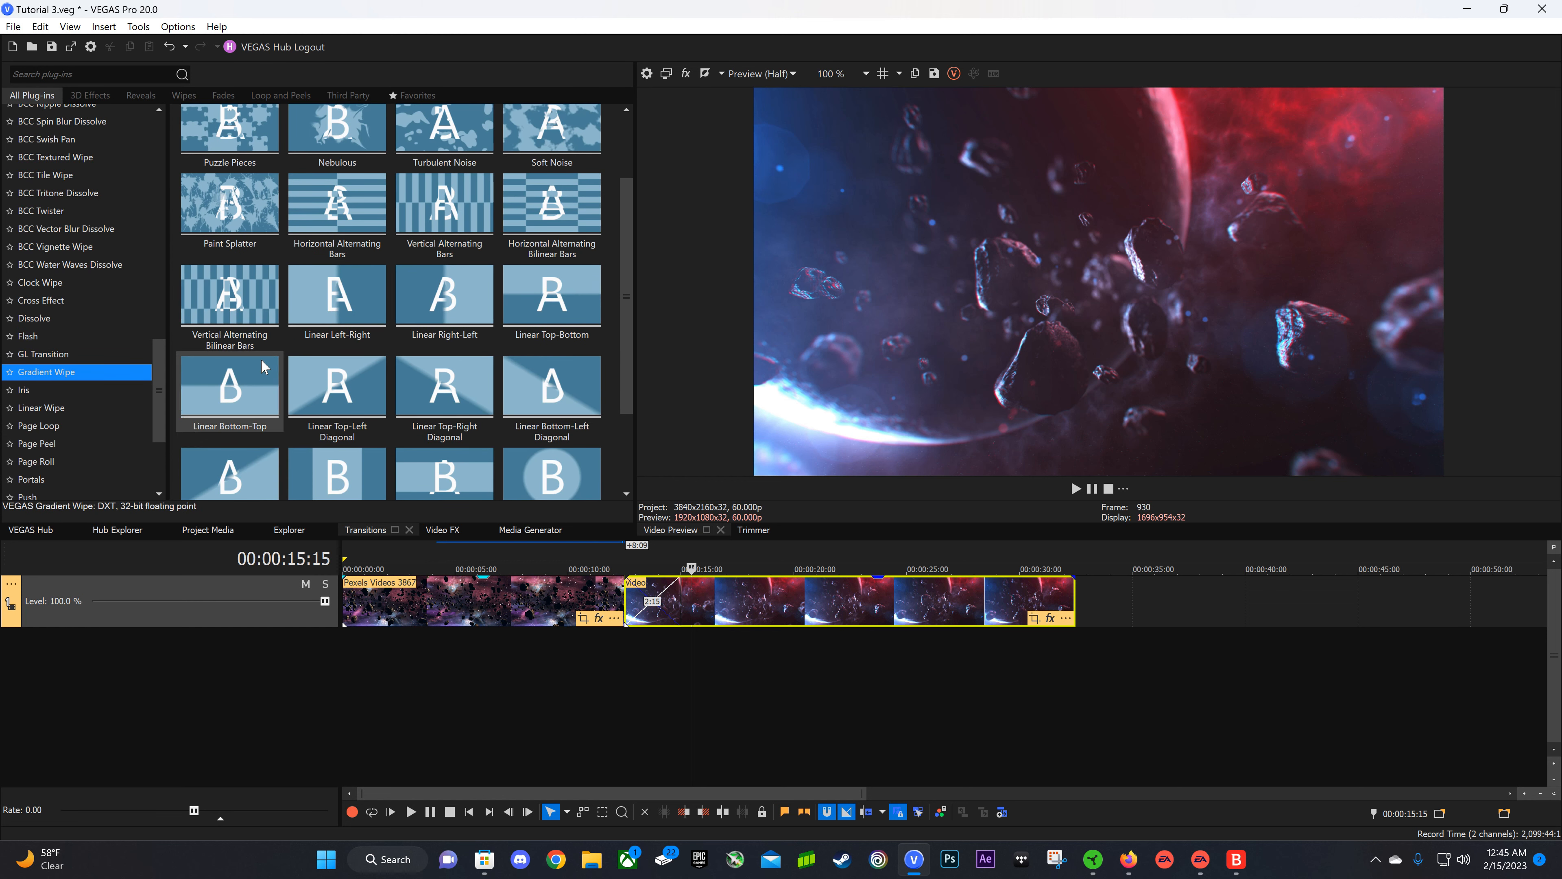
Apply the Soft Flash preset of the Flash transition to the crossfade, and enlarge and reposition its settings window.
click(27, 337)
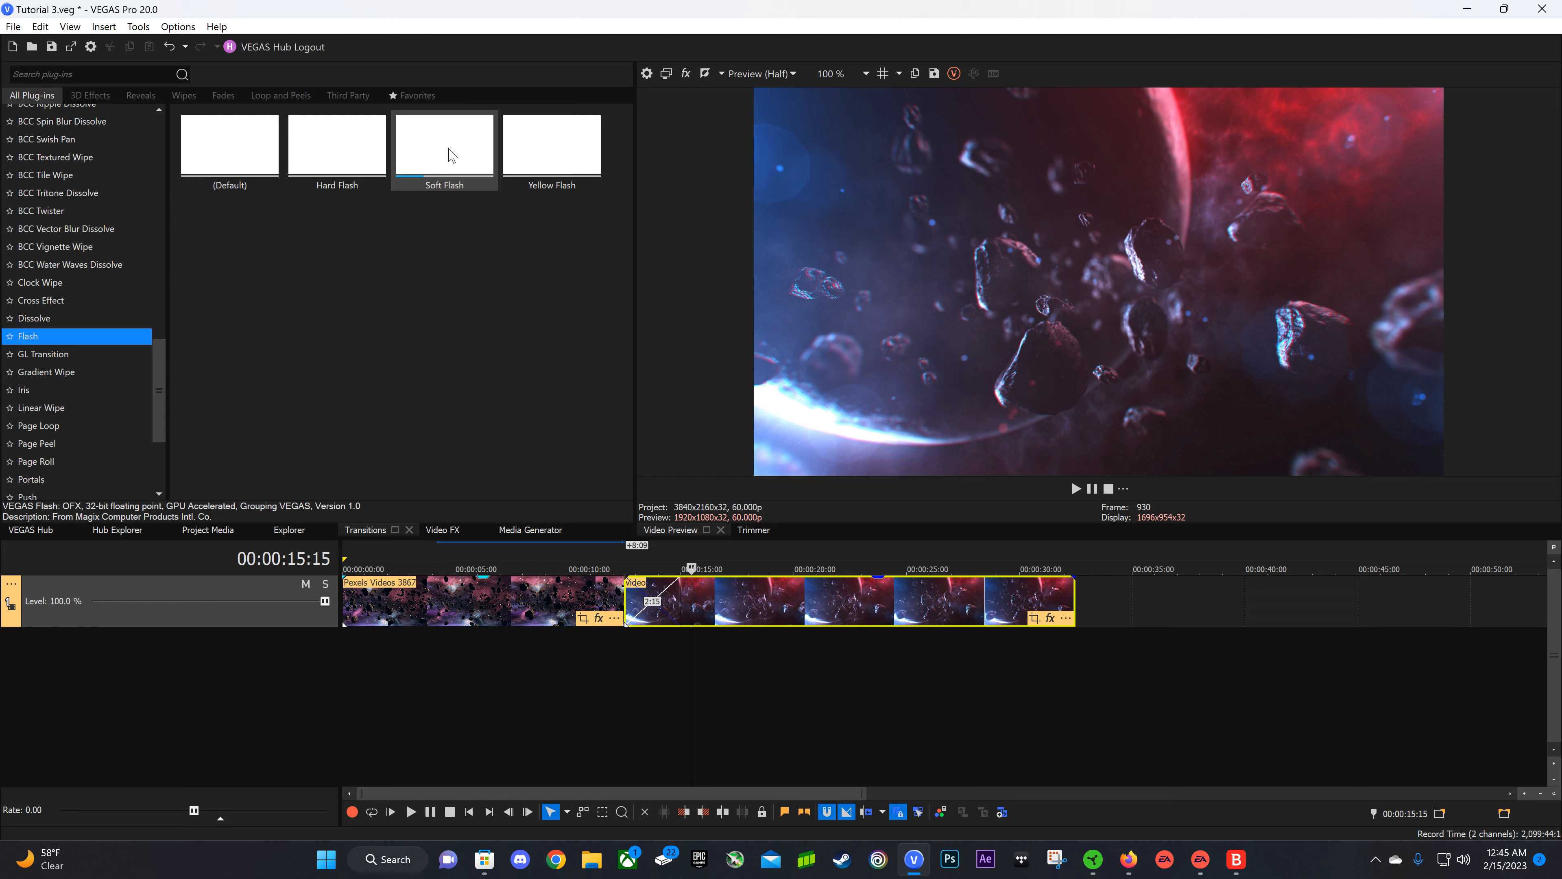
drag(453, 152, 613, 502)
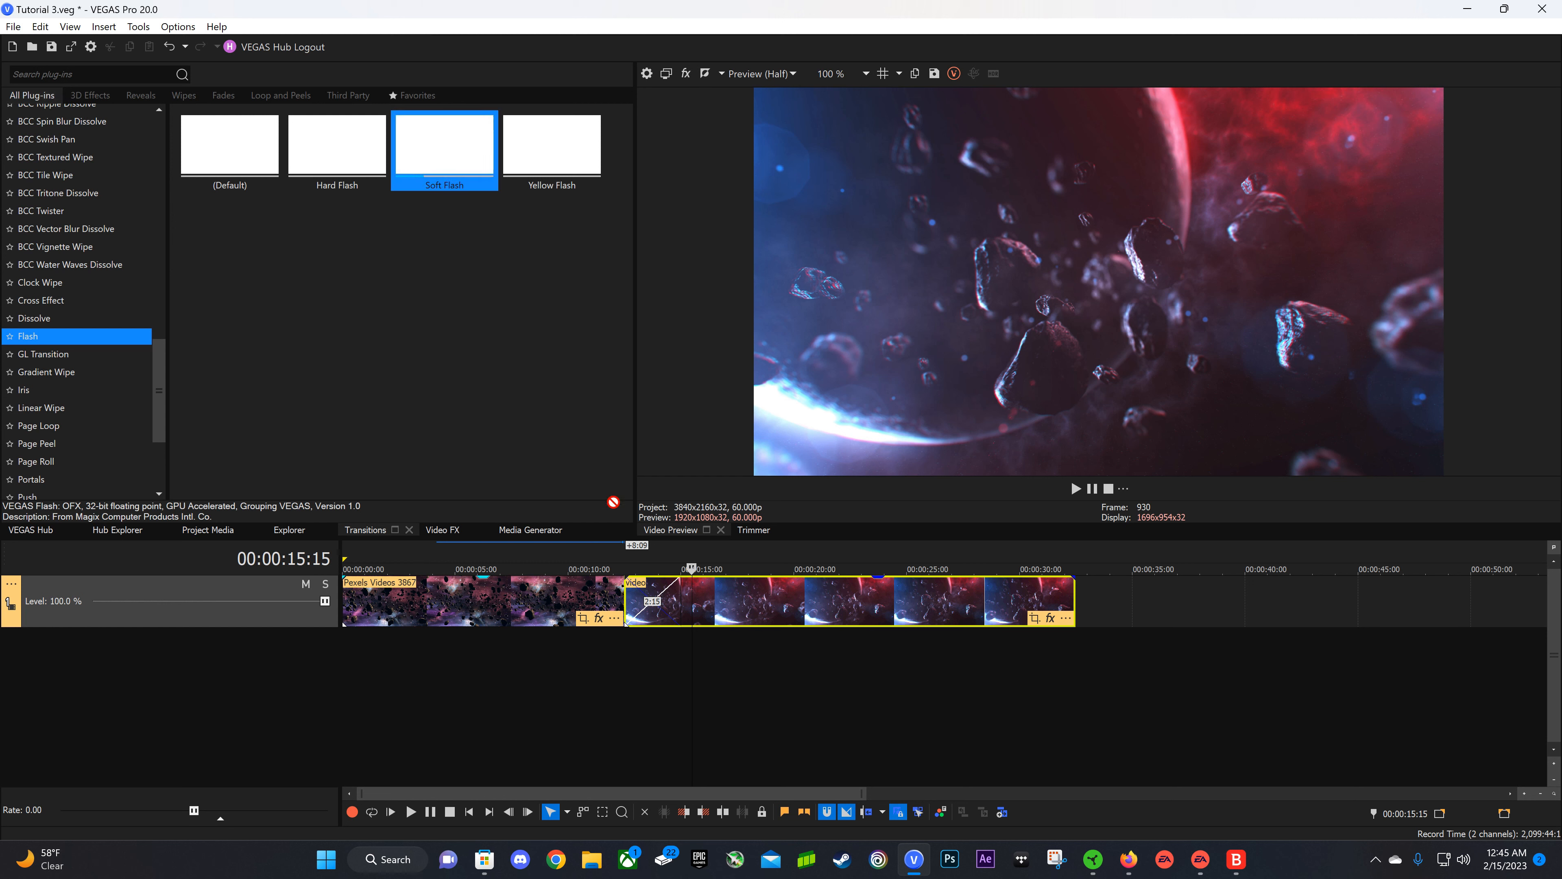
drag(640, 607, 656, 602)
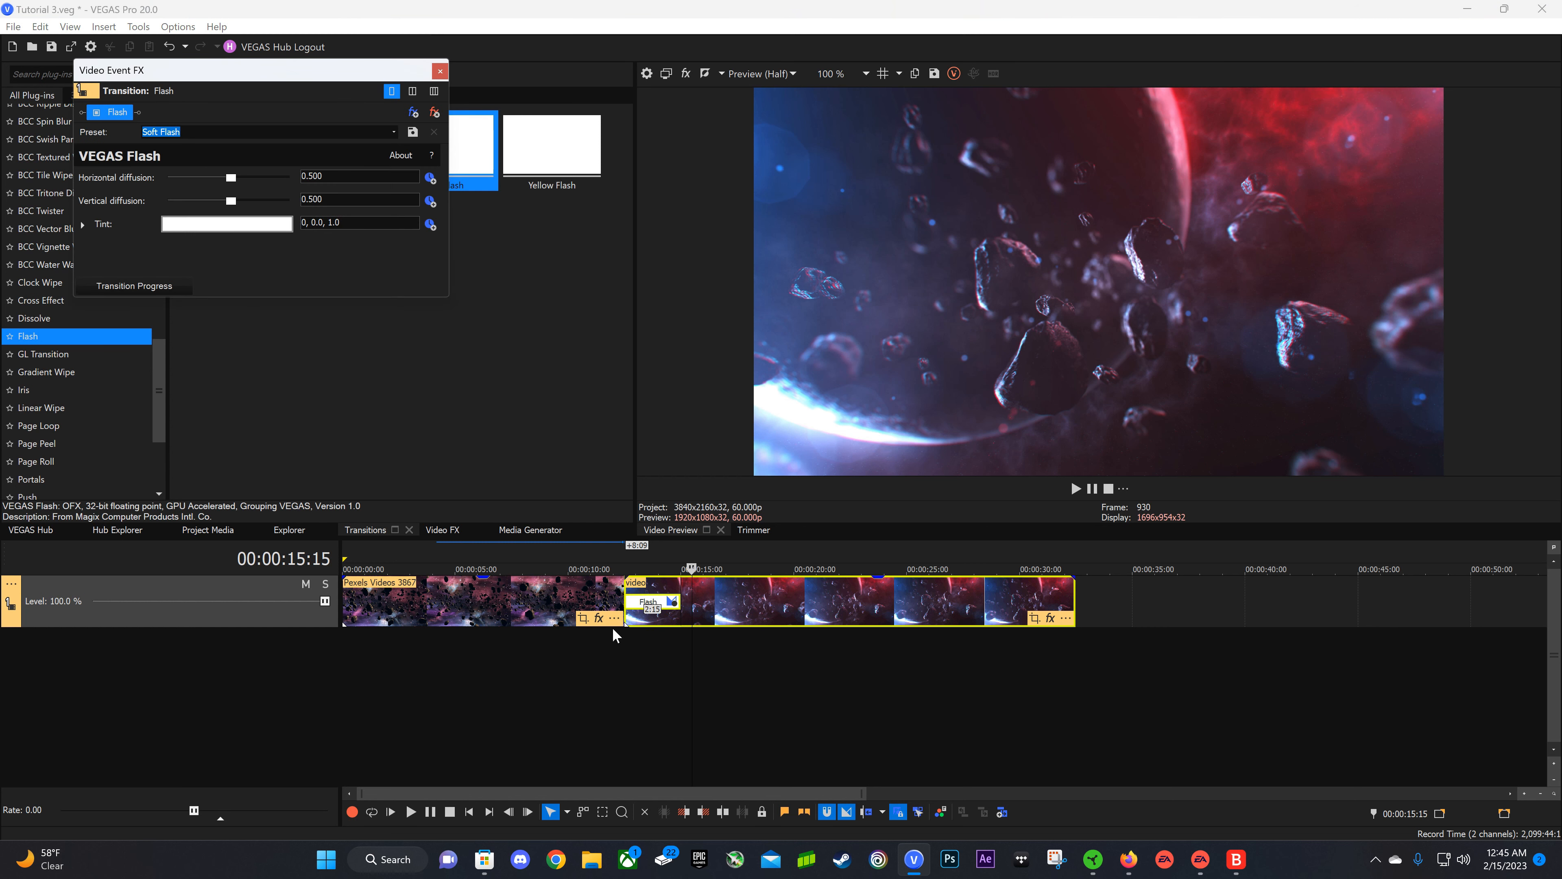
drag(442, 301, 555, 387)
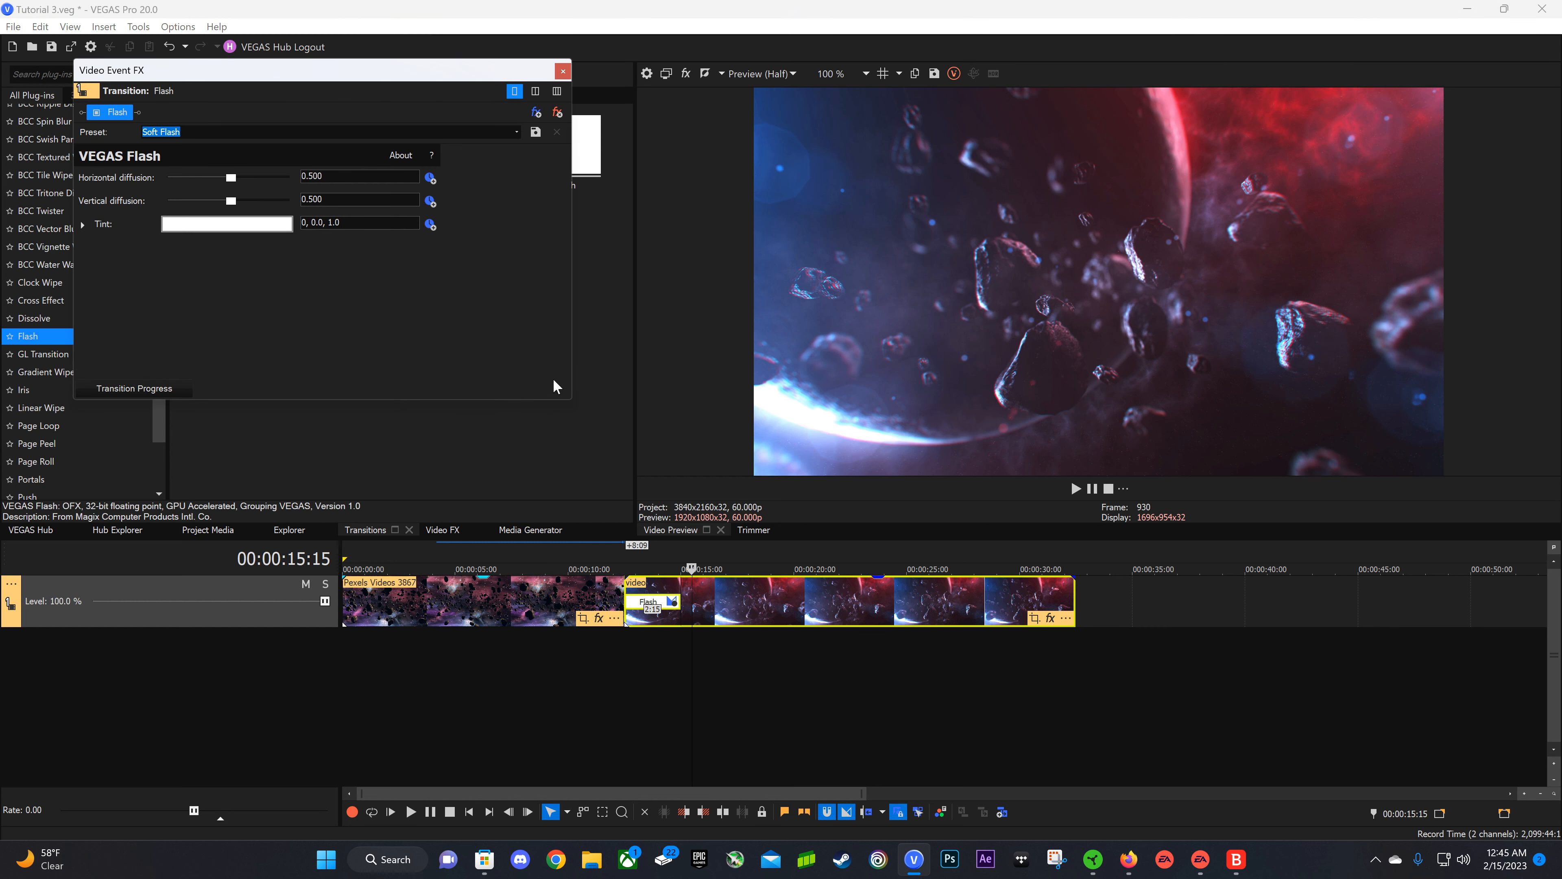
drag(254, 77, 313, 167)
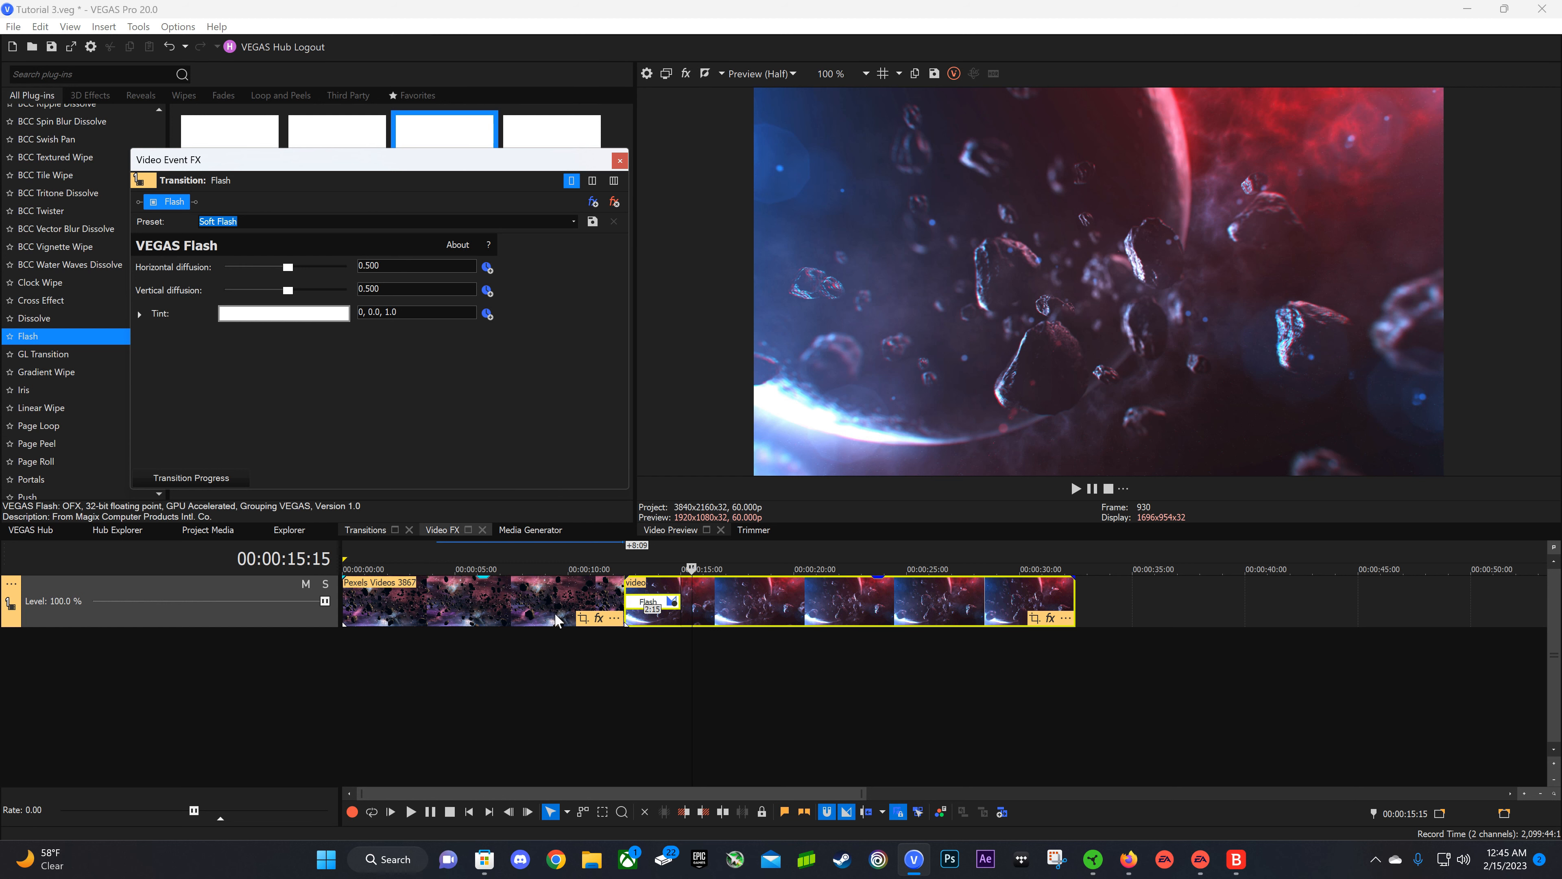
Play the Flash crossfade from its start and park the playhead in the middle of it.
click(625, 638)
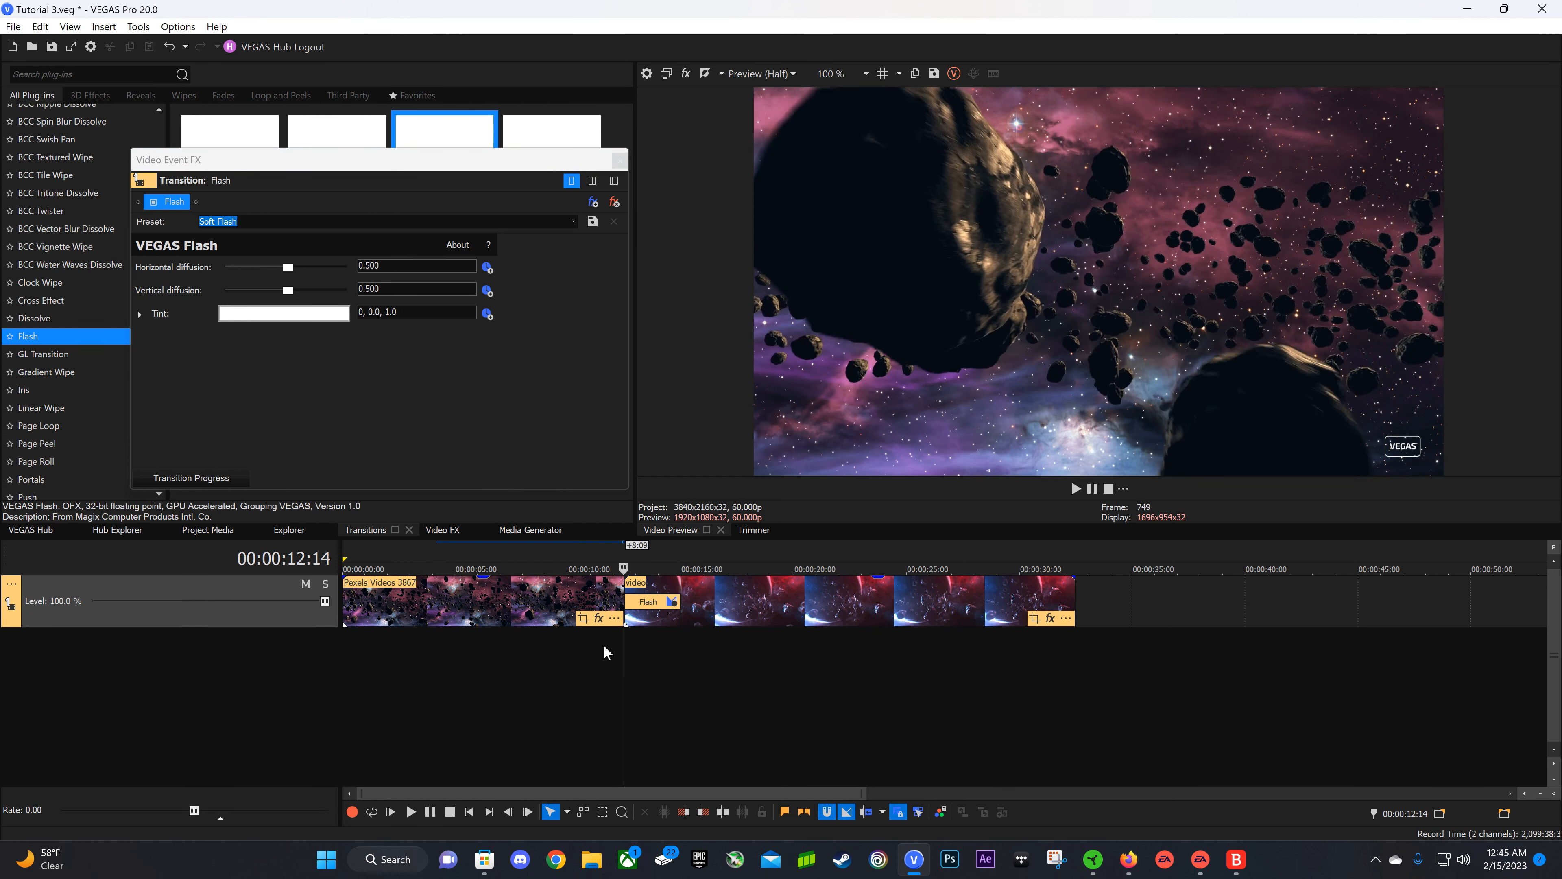
key(space)
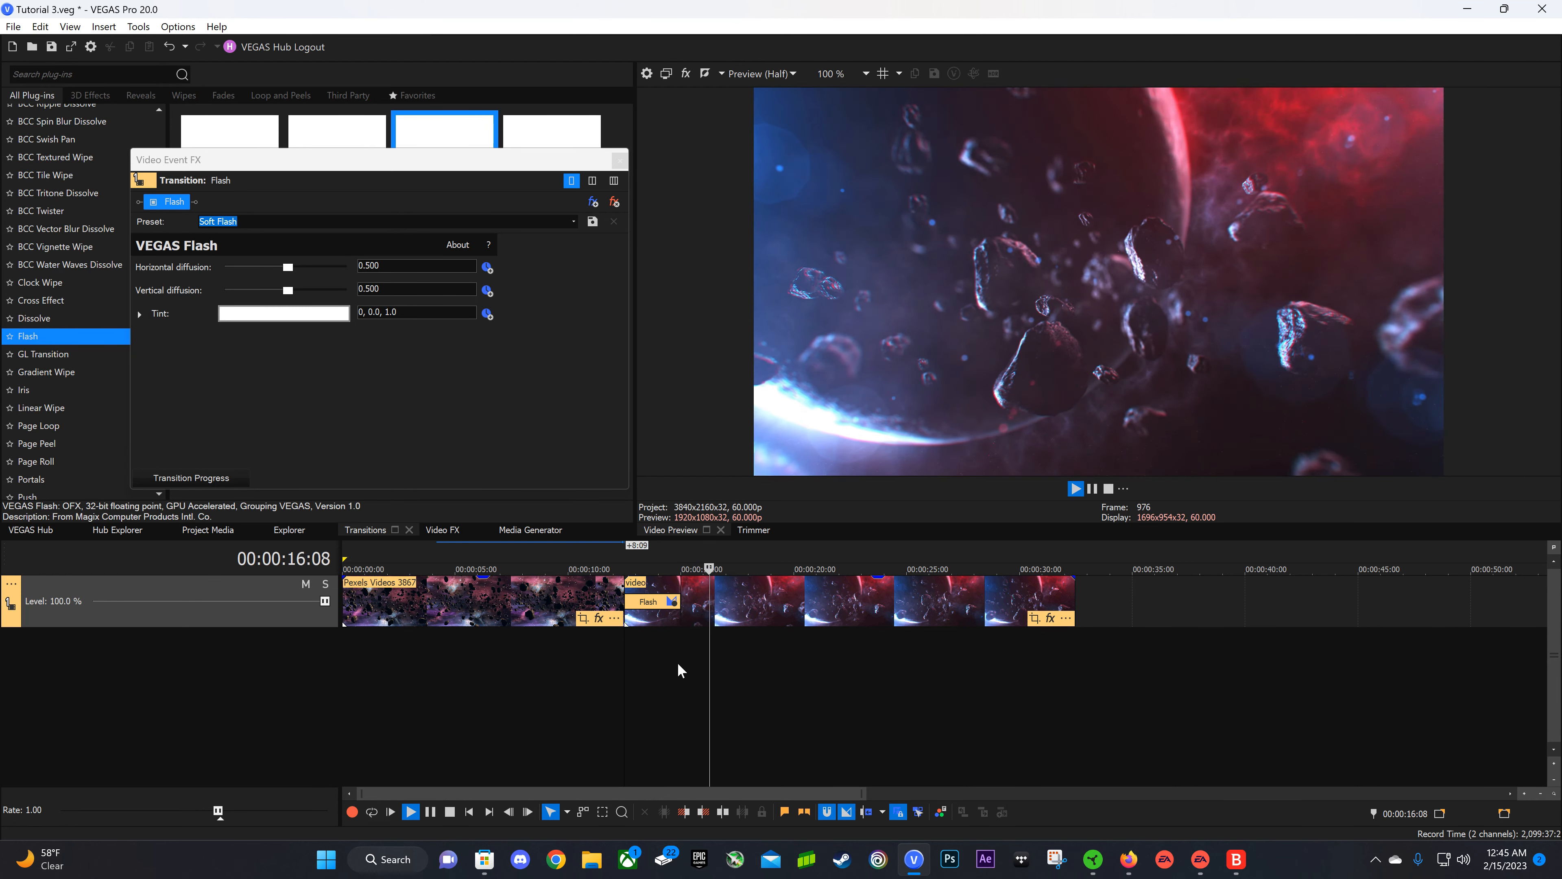
key(space)
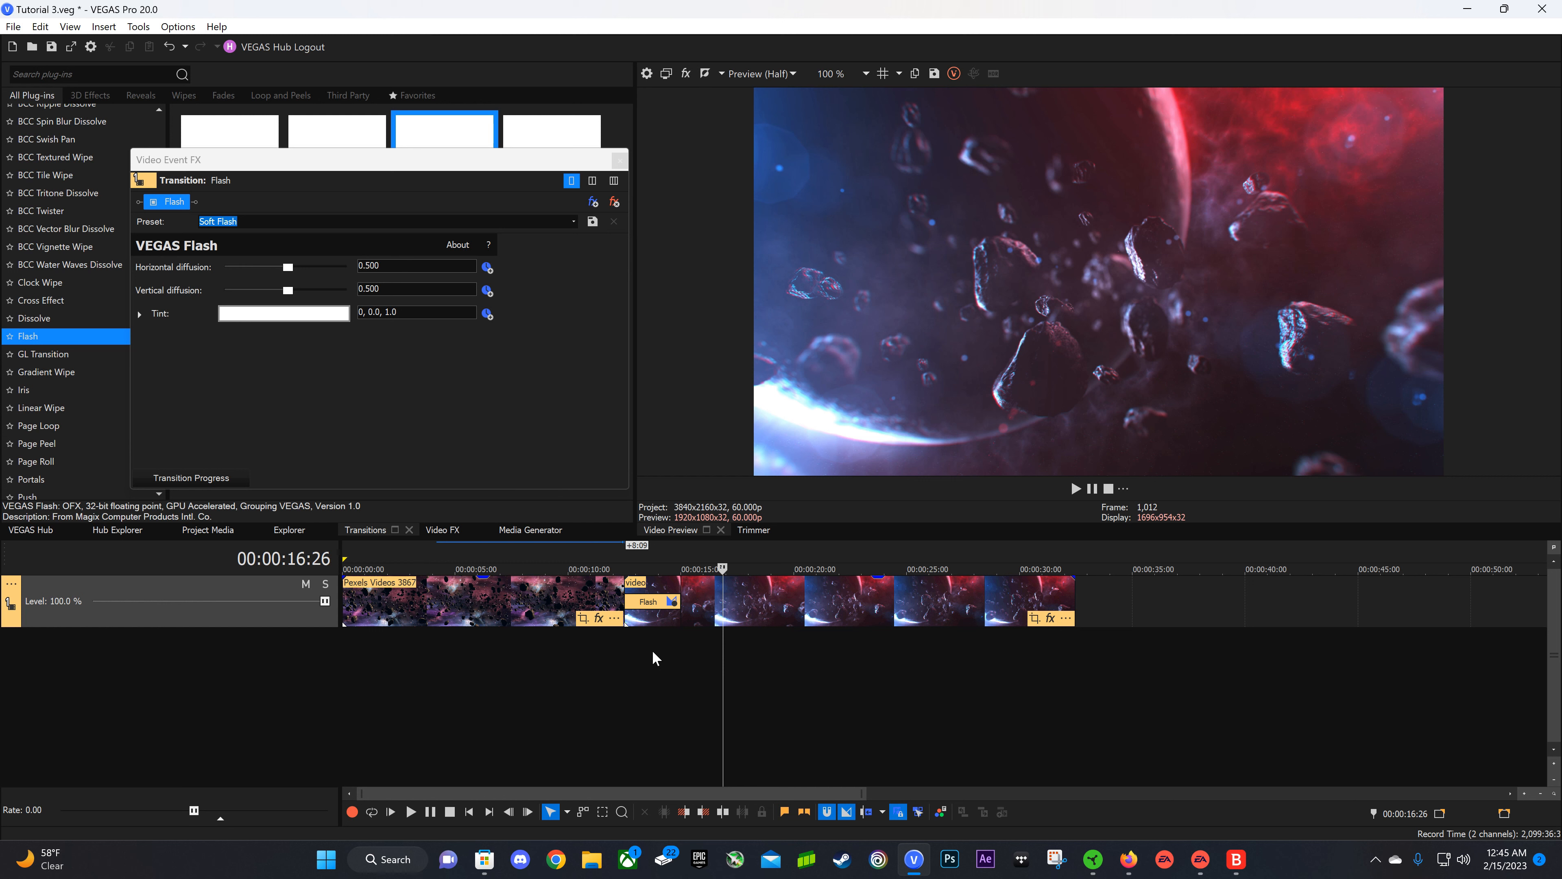
click(653, 652)
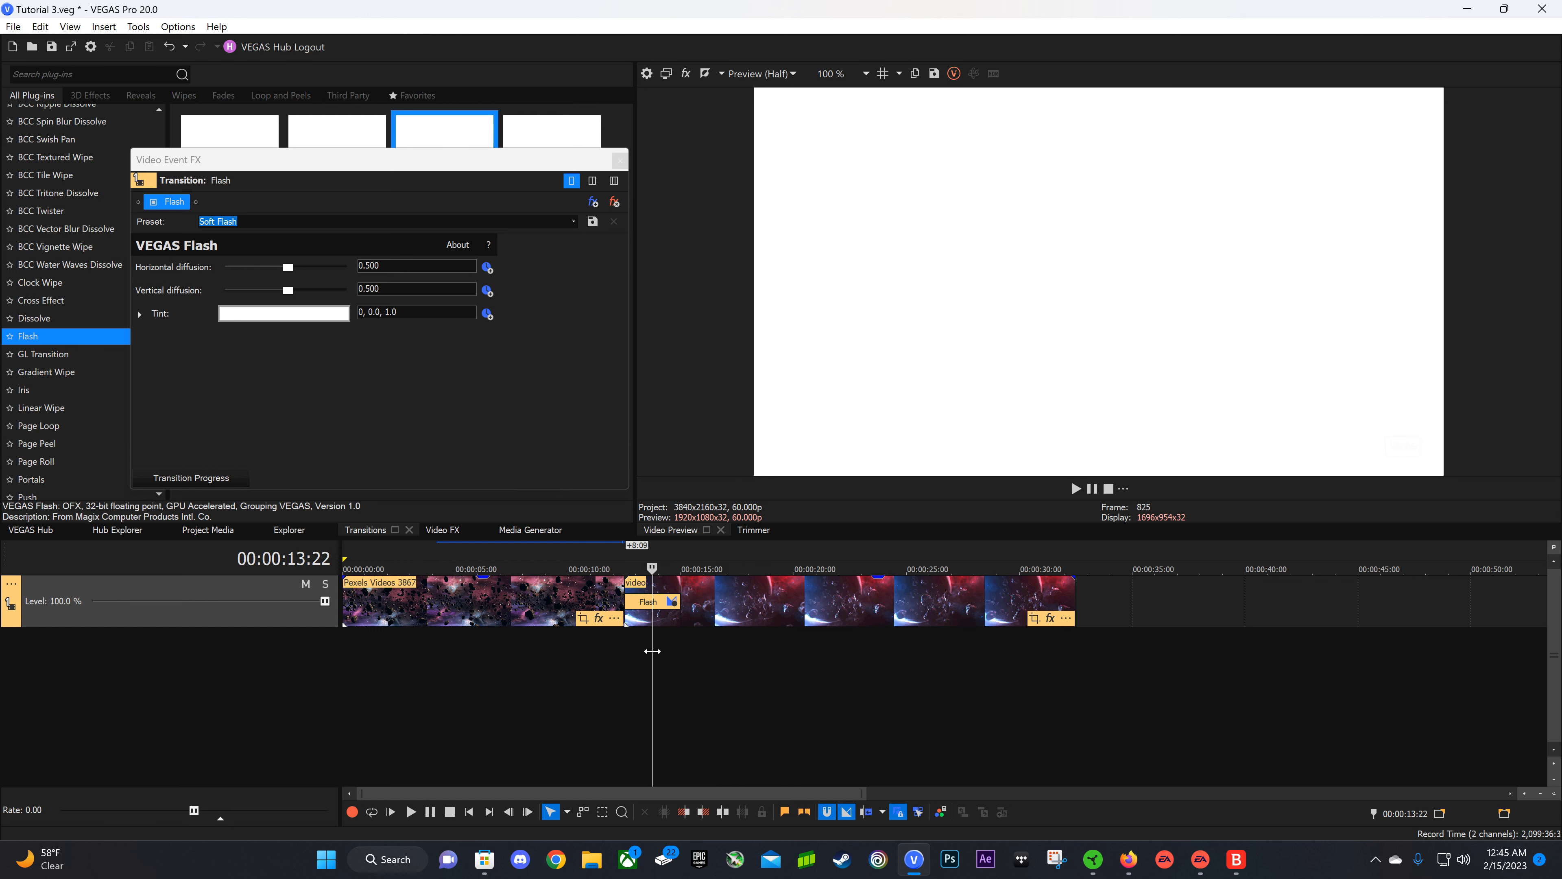
Set the Flash transition's horizontal and vertical diffusion to 1.000 and play the crossfade from its start.
drag(372, 167, 368, 204)
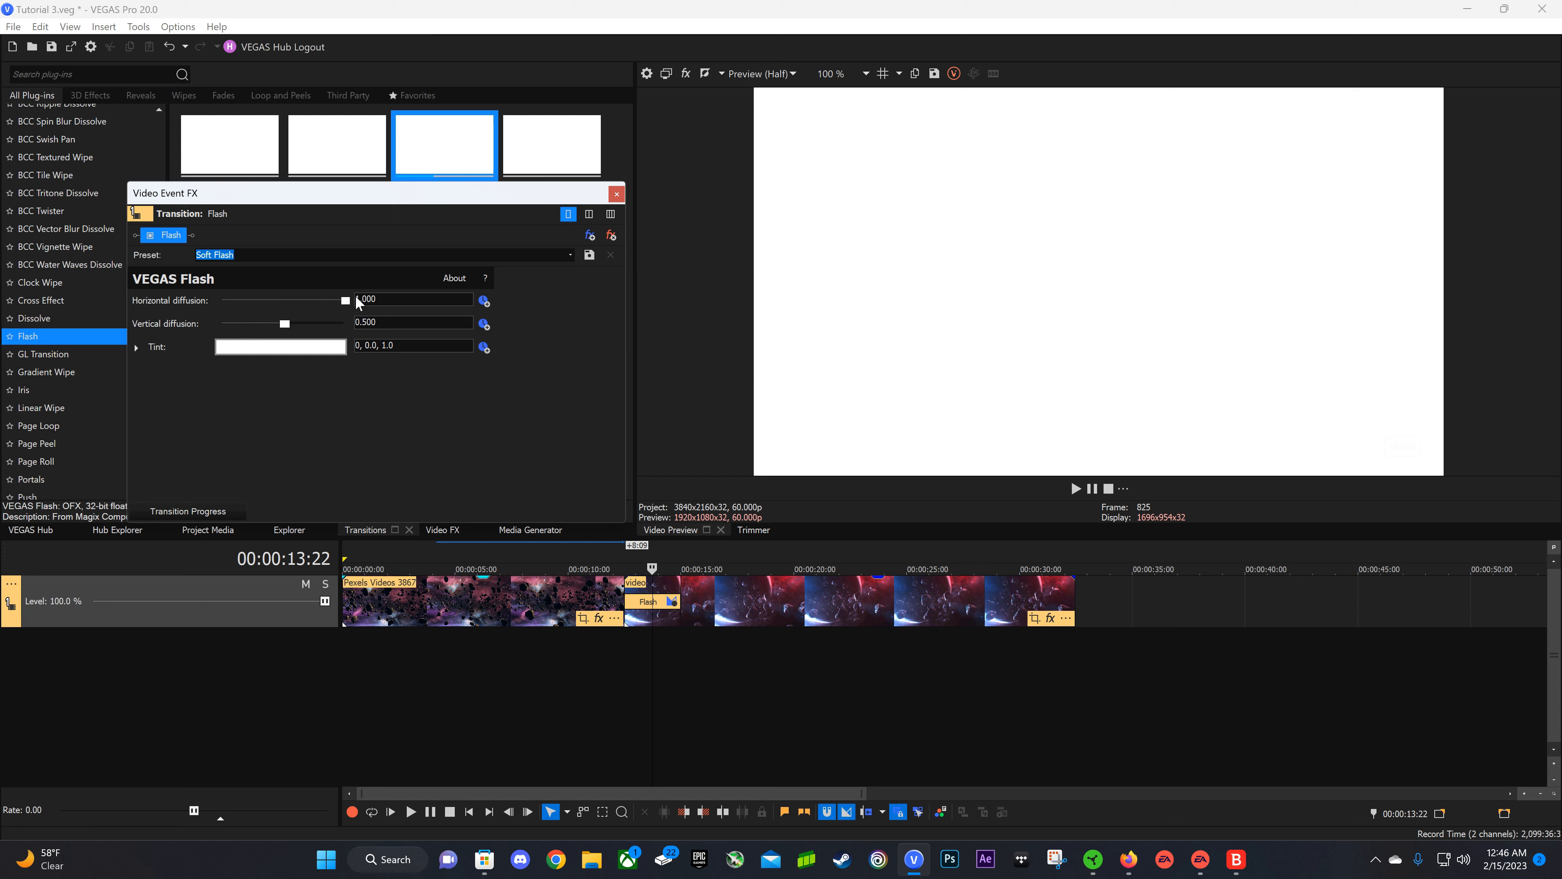
drag(317, 325, 353, 322)
click(623, 641)
key(space)
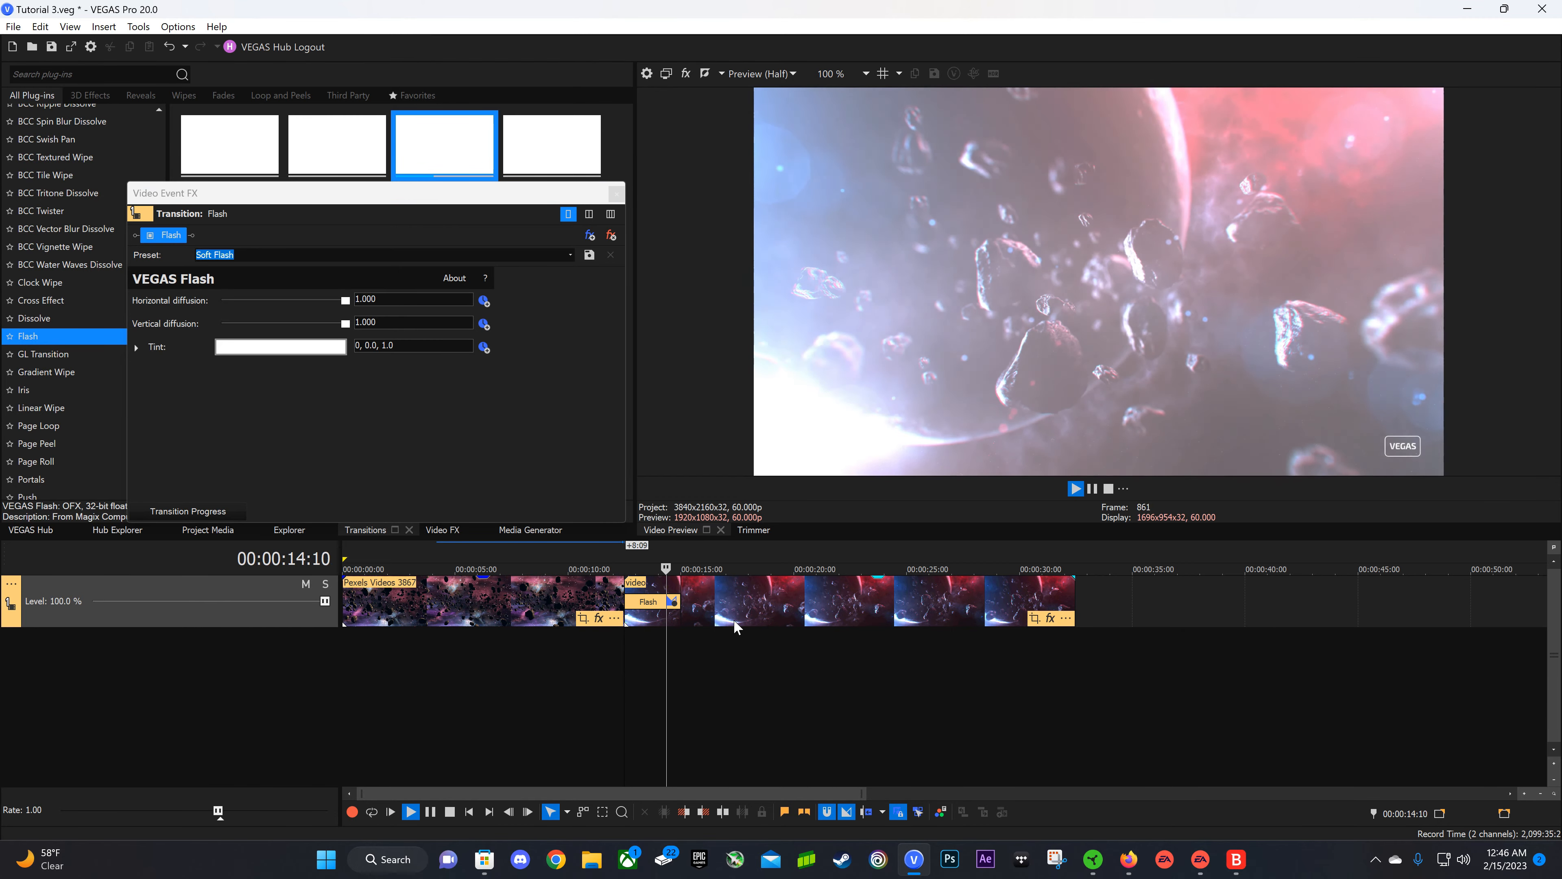
key(Return)
Change the Flash transition's tint to red with HSV values 0, 0.88, 1.0 and play the crossfade.
click(640, 643)
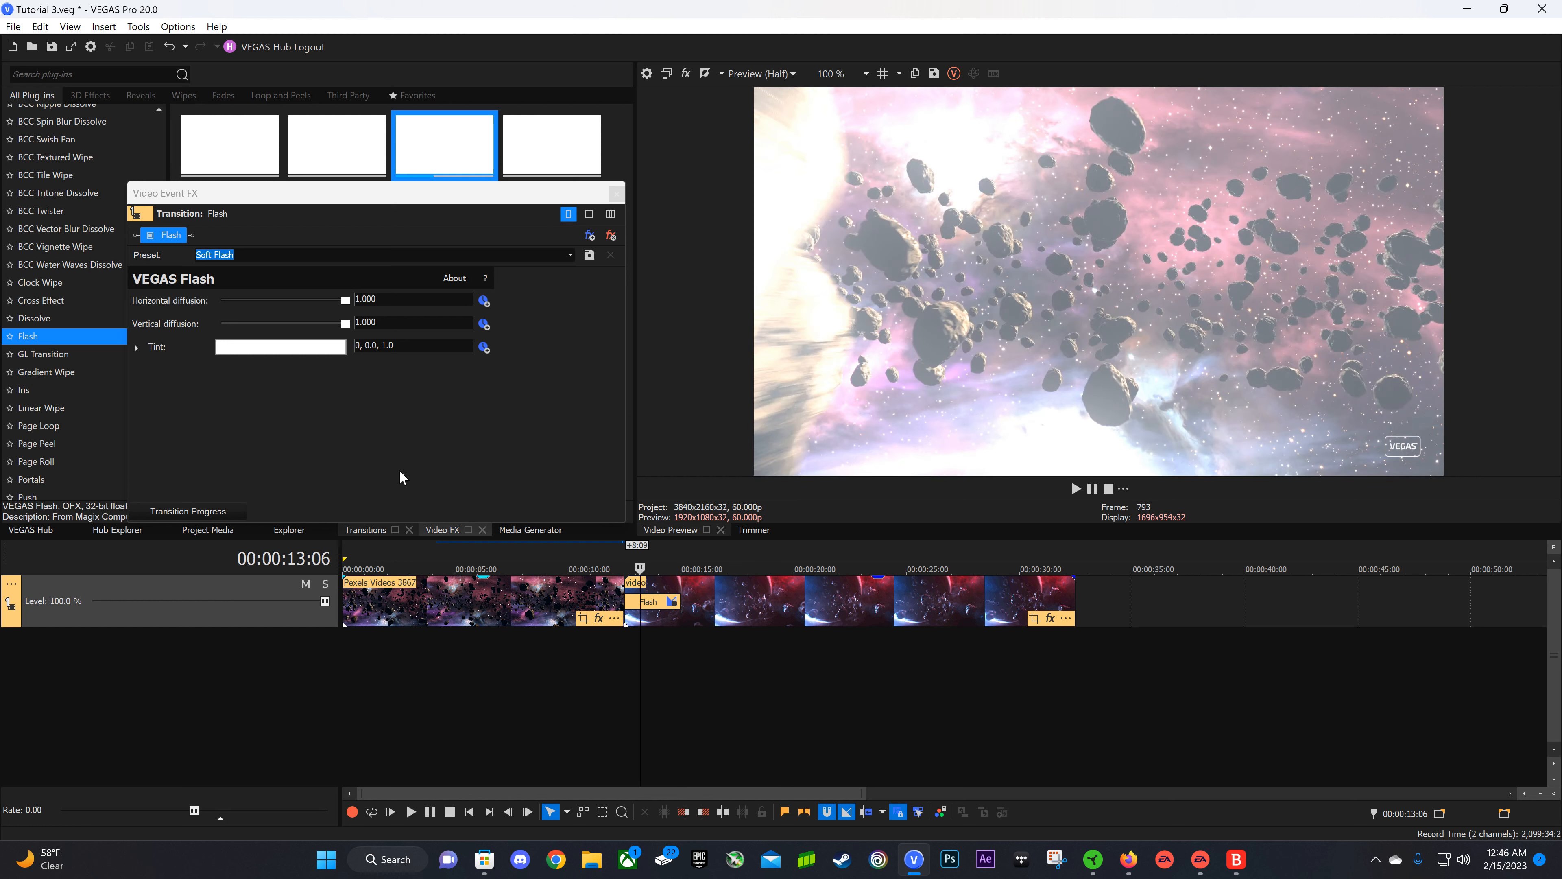
click(259, 349)
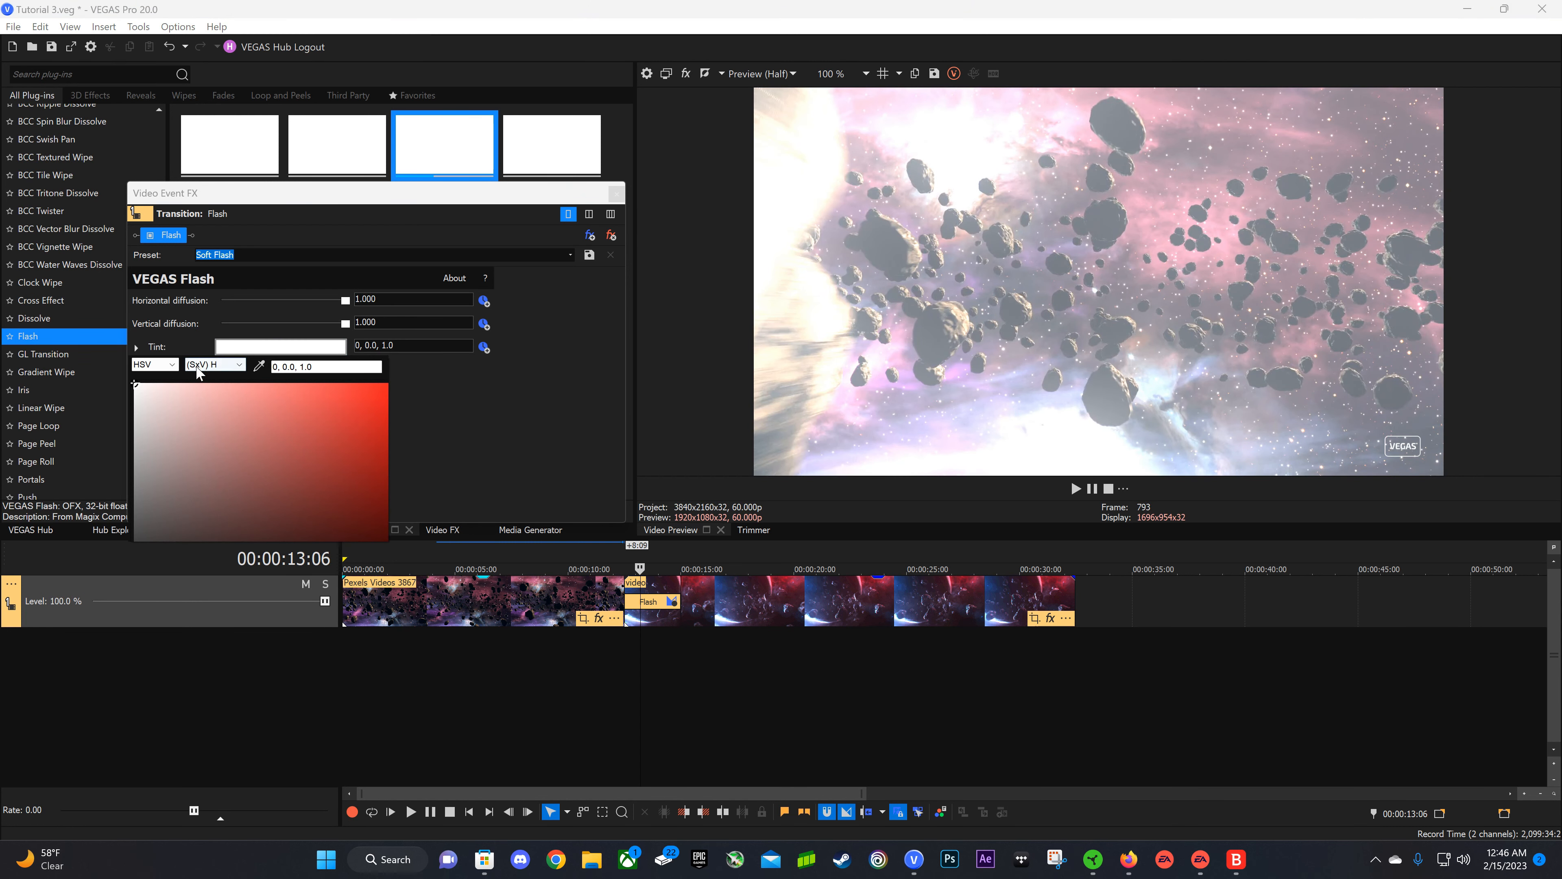
click(324, 421)
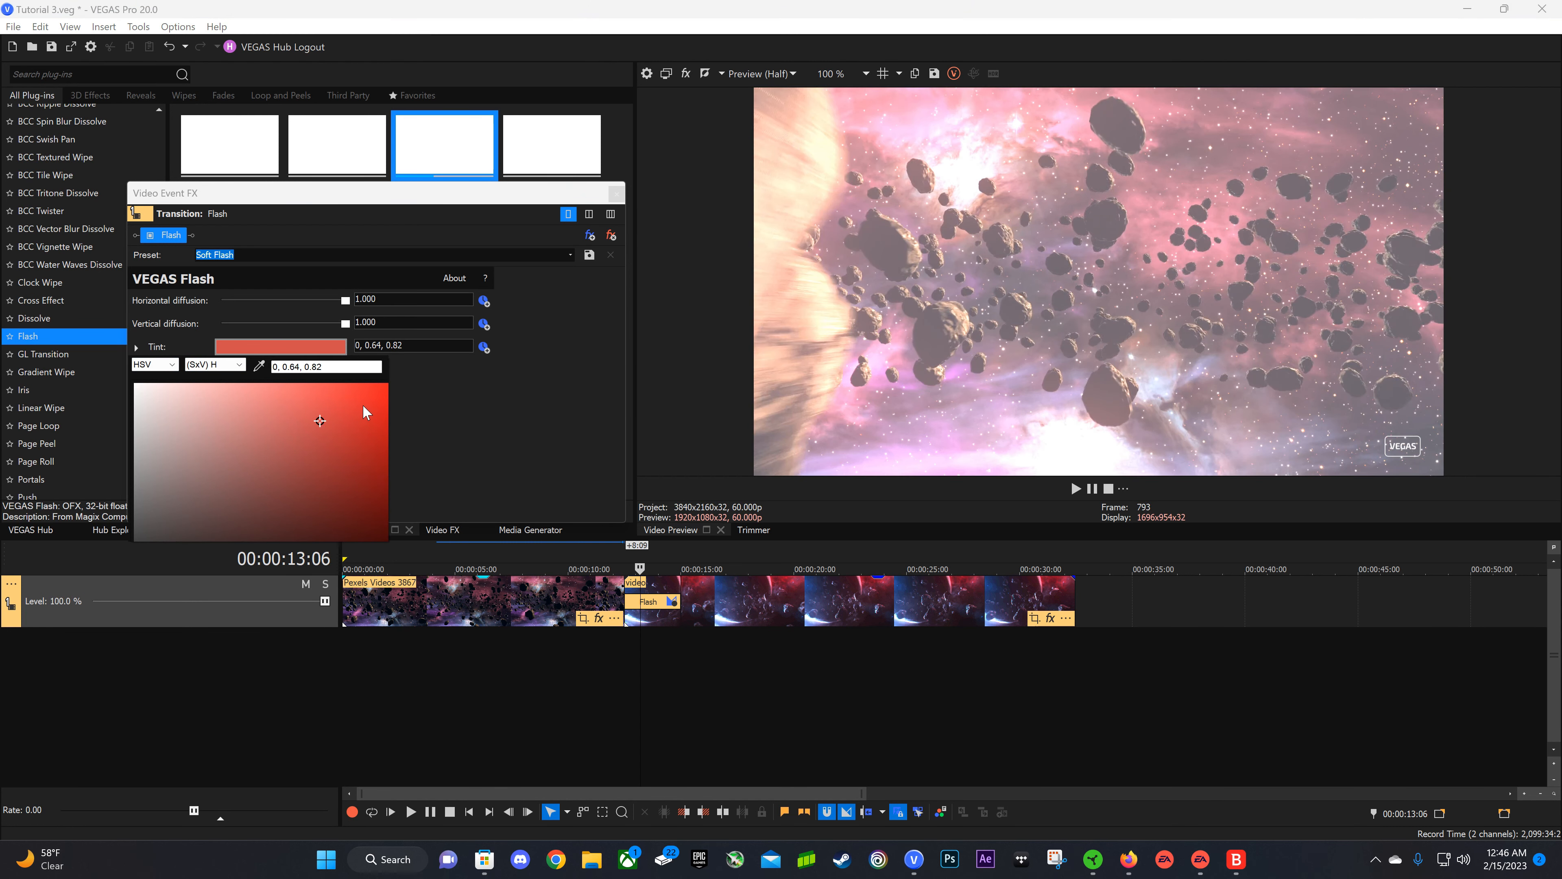
click(385, 386)
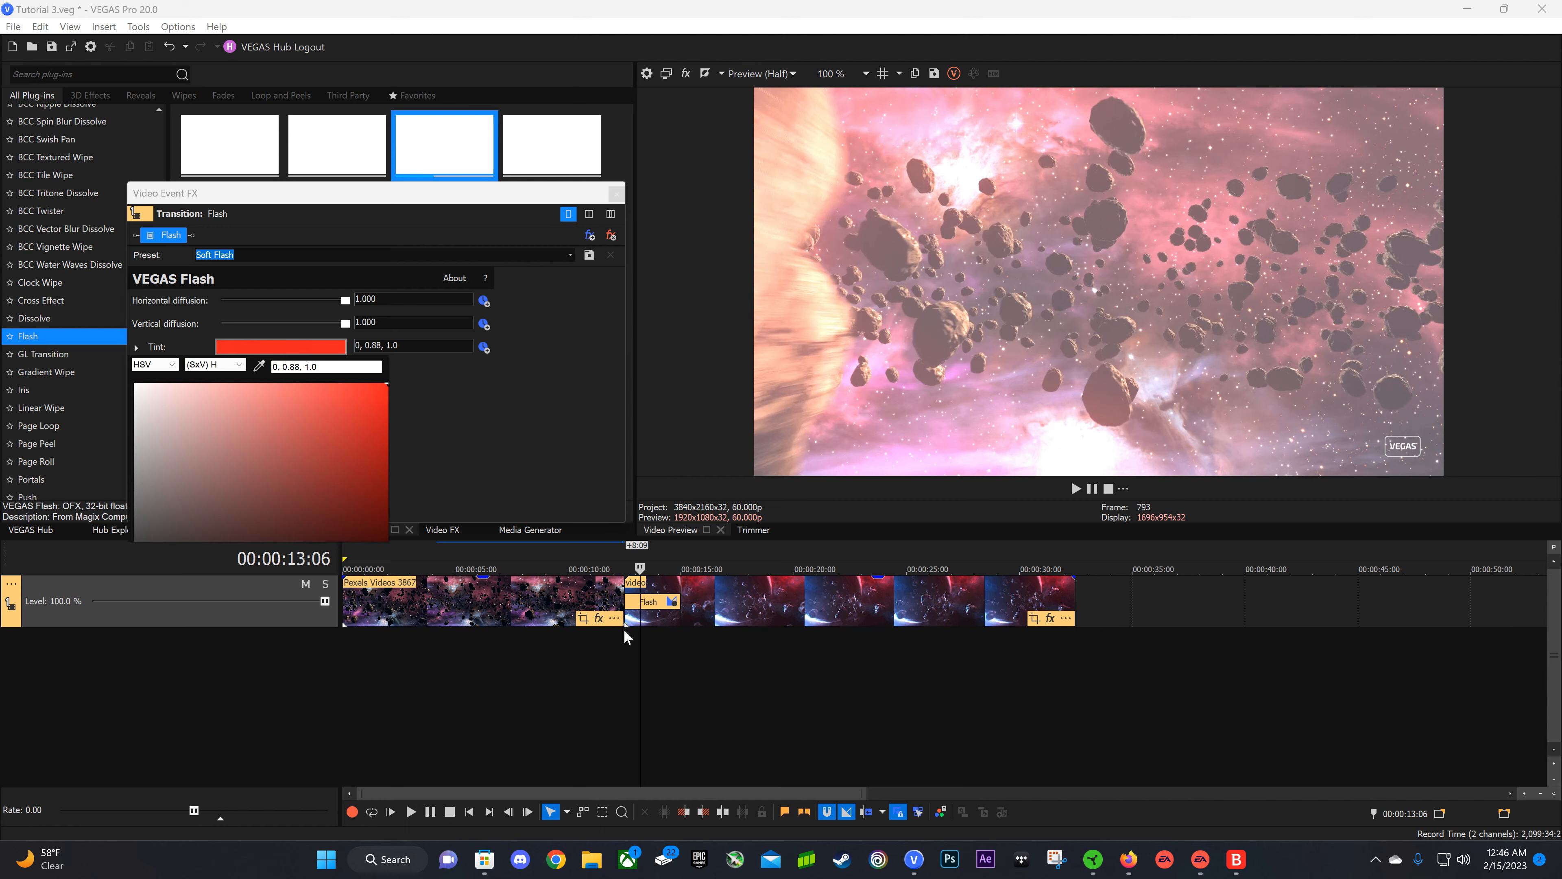
click(625, 642)
key(space)
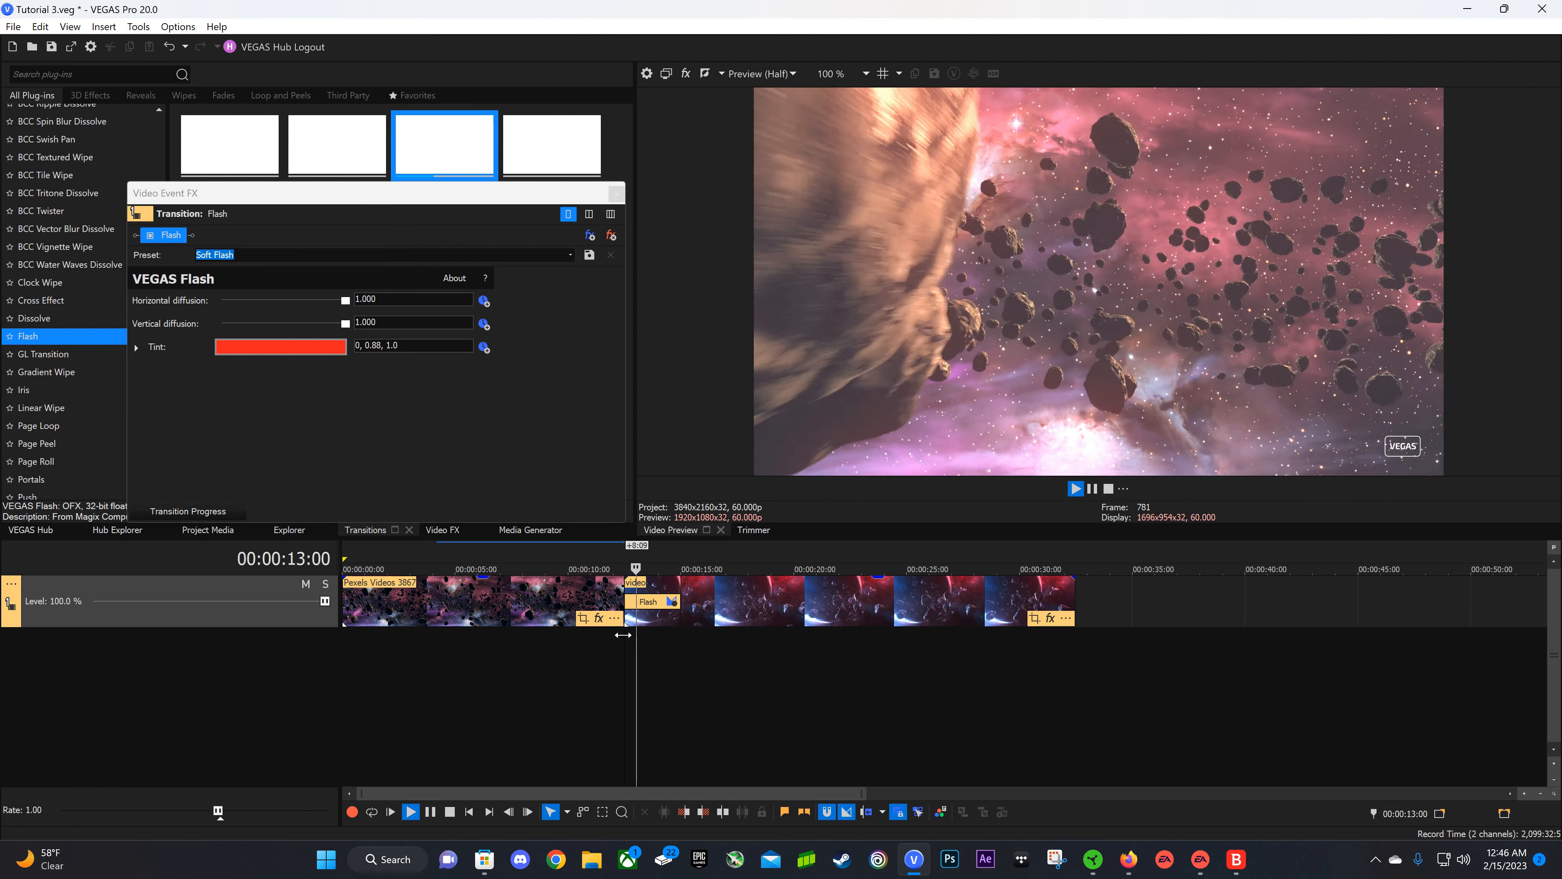
key(space)
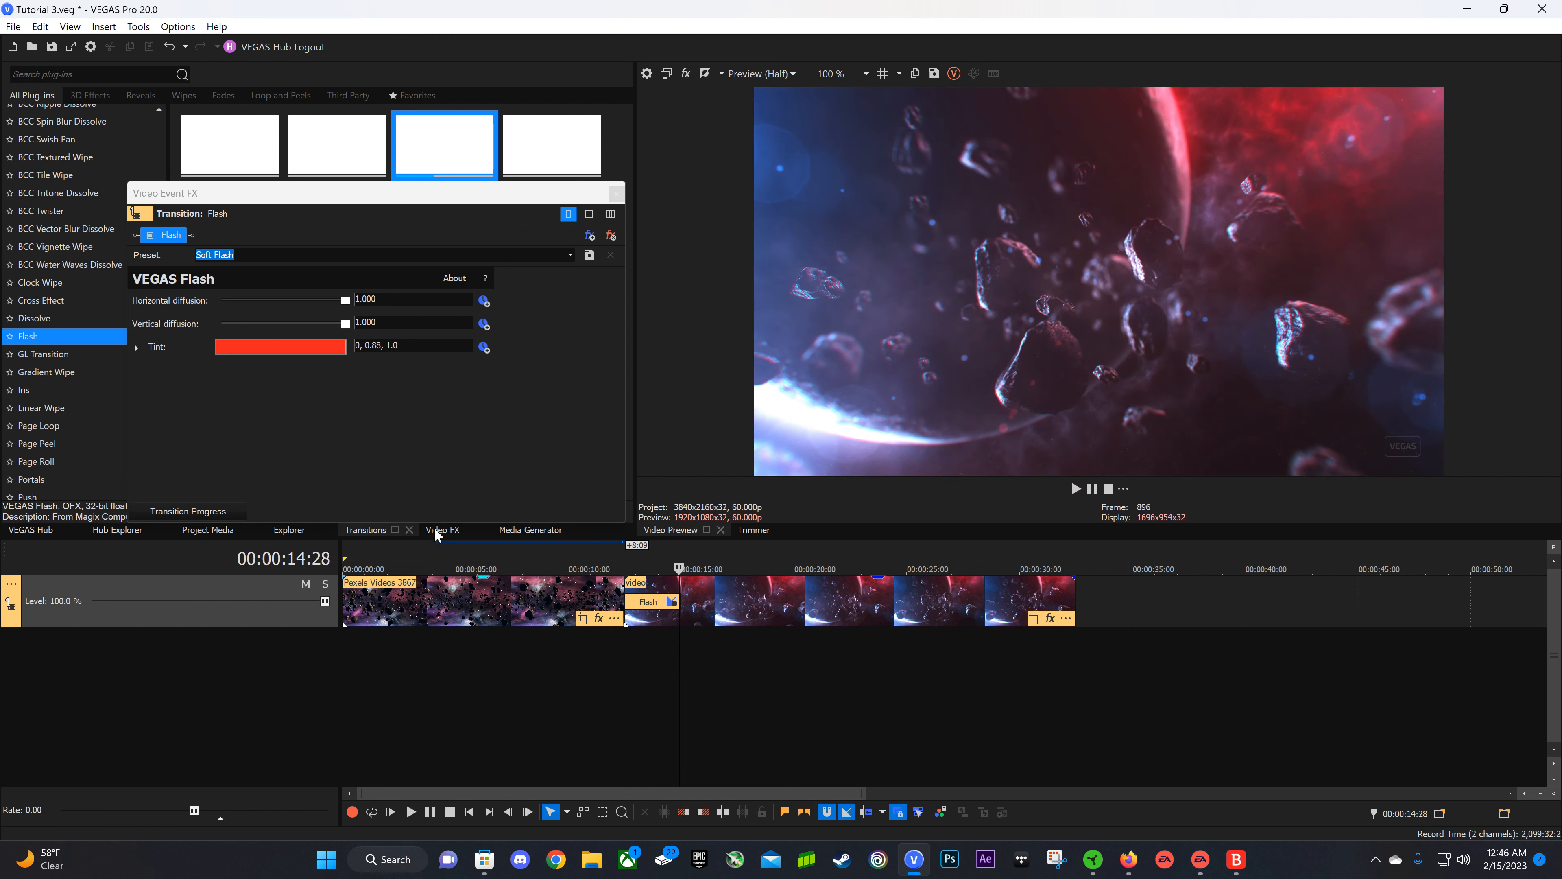
Switch the tint picker to HSL with the (HxS) L layout and set the flash tint to green, 112, 0.88, 1.0.
click(641, 644)
click(320, 349)
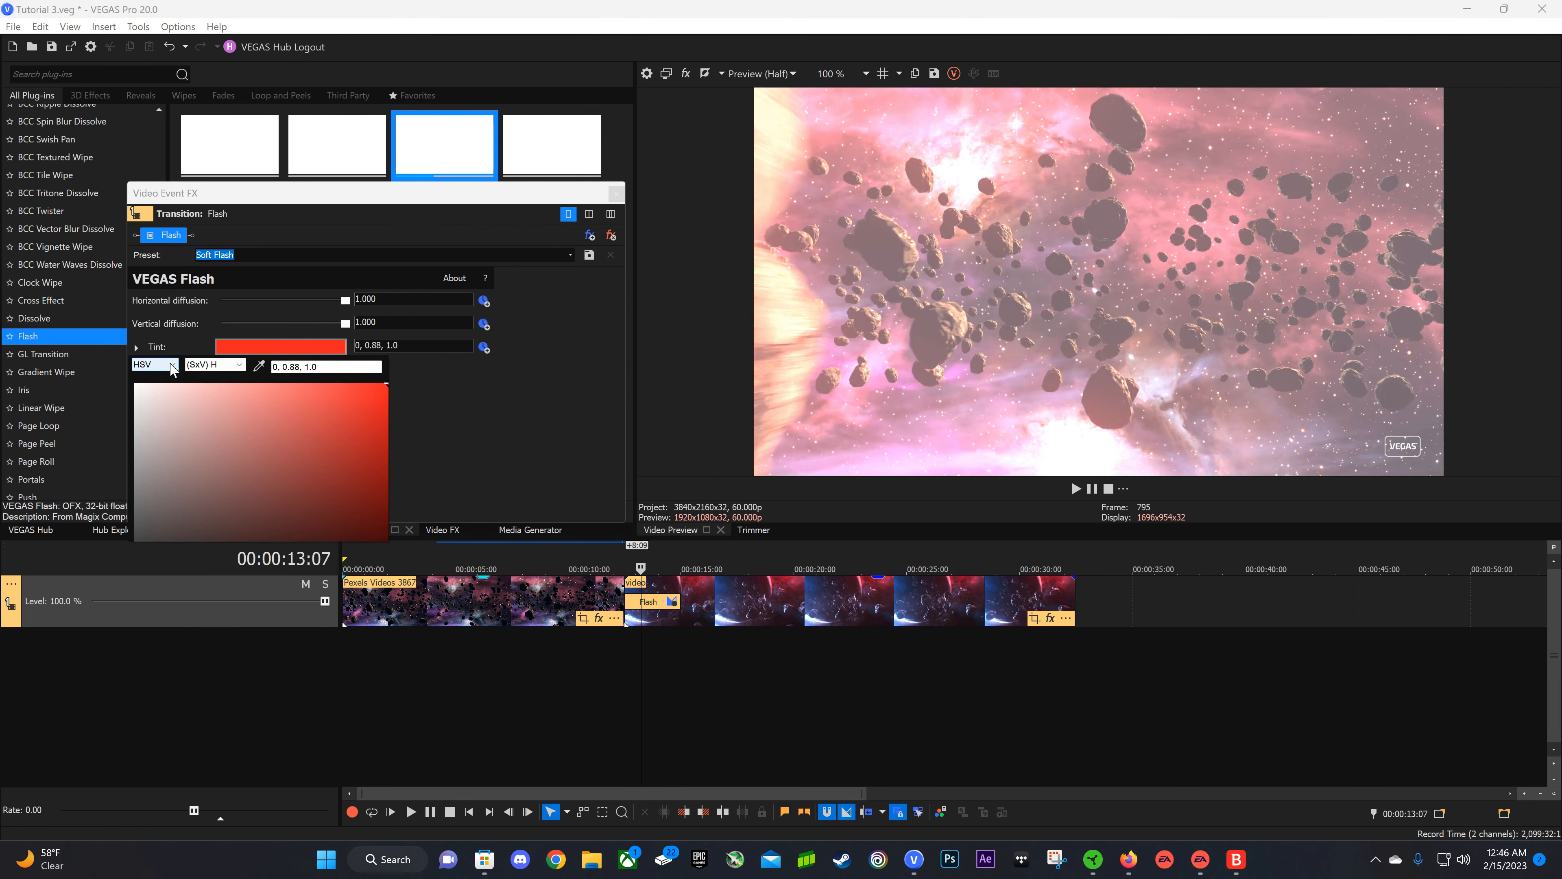
click(172, 366)
click(161, 393)
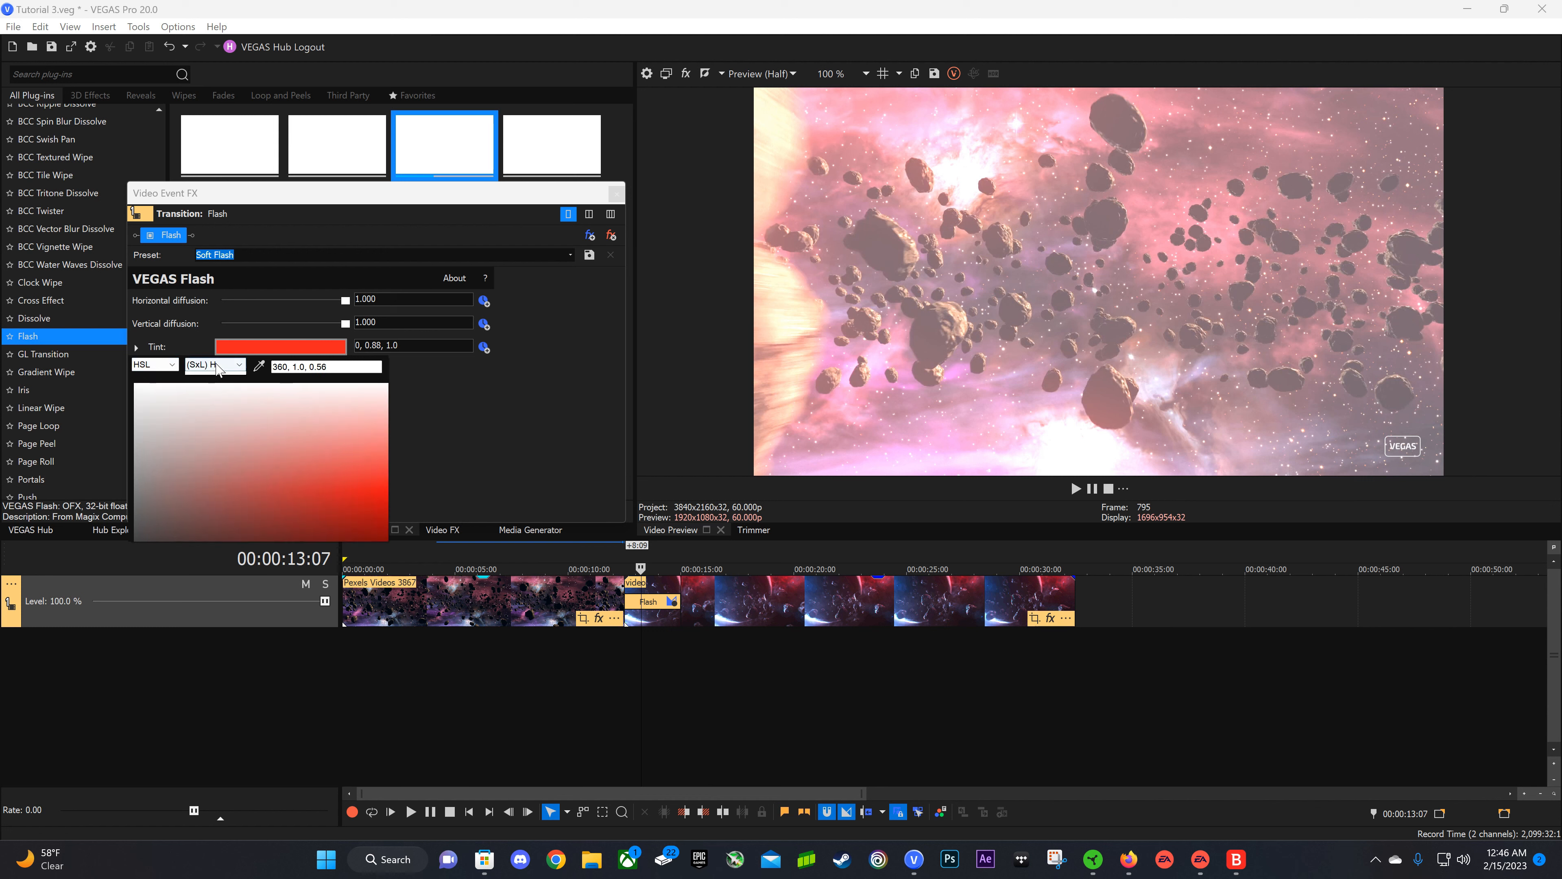
click(218, 367)
click(209, 377)
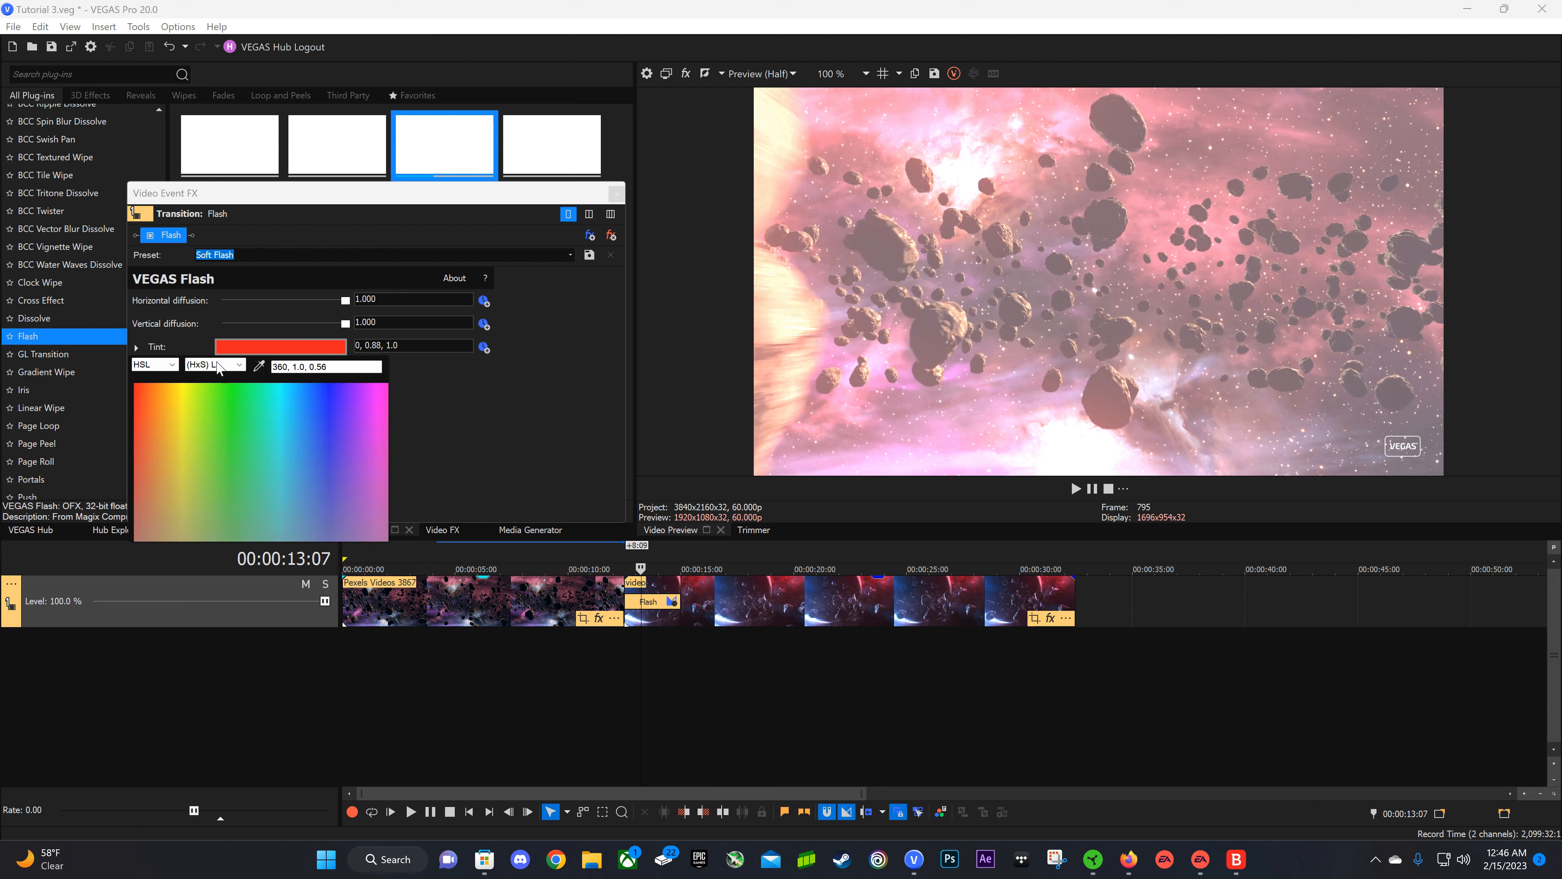
click(209, 367)
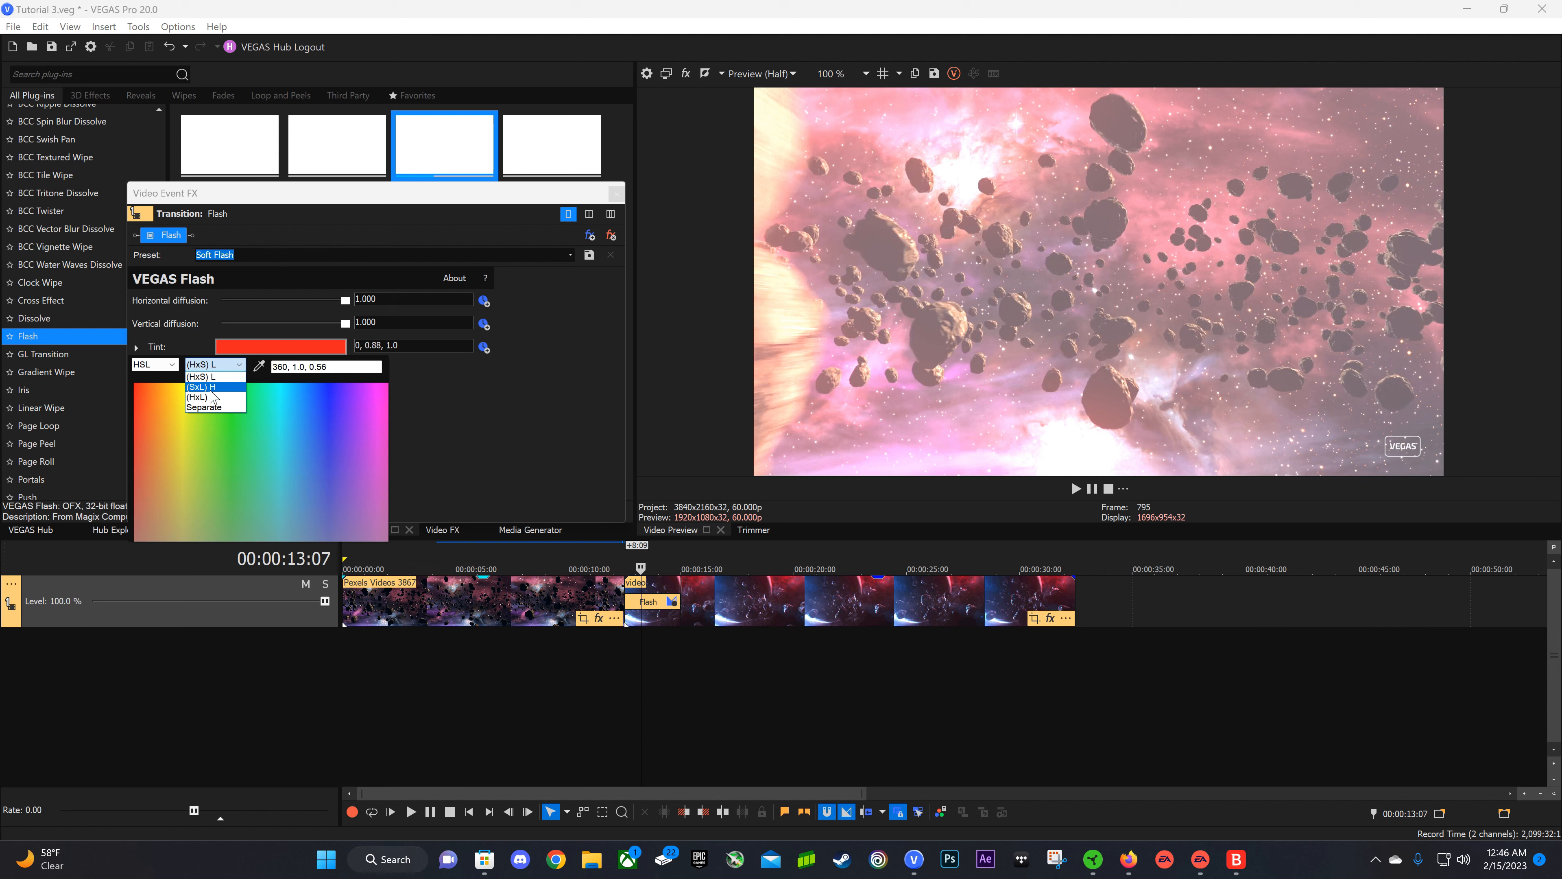
click(211, 380)
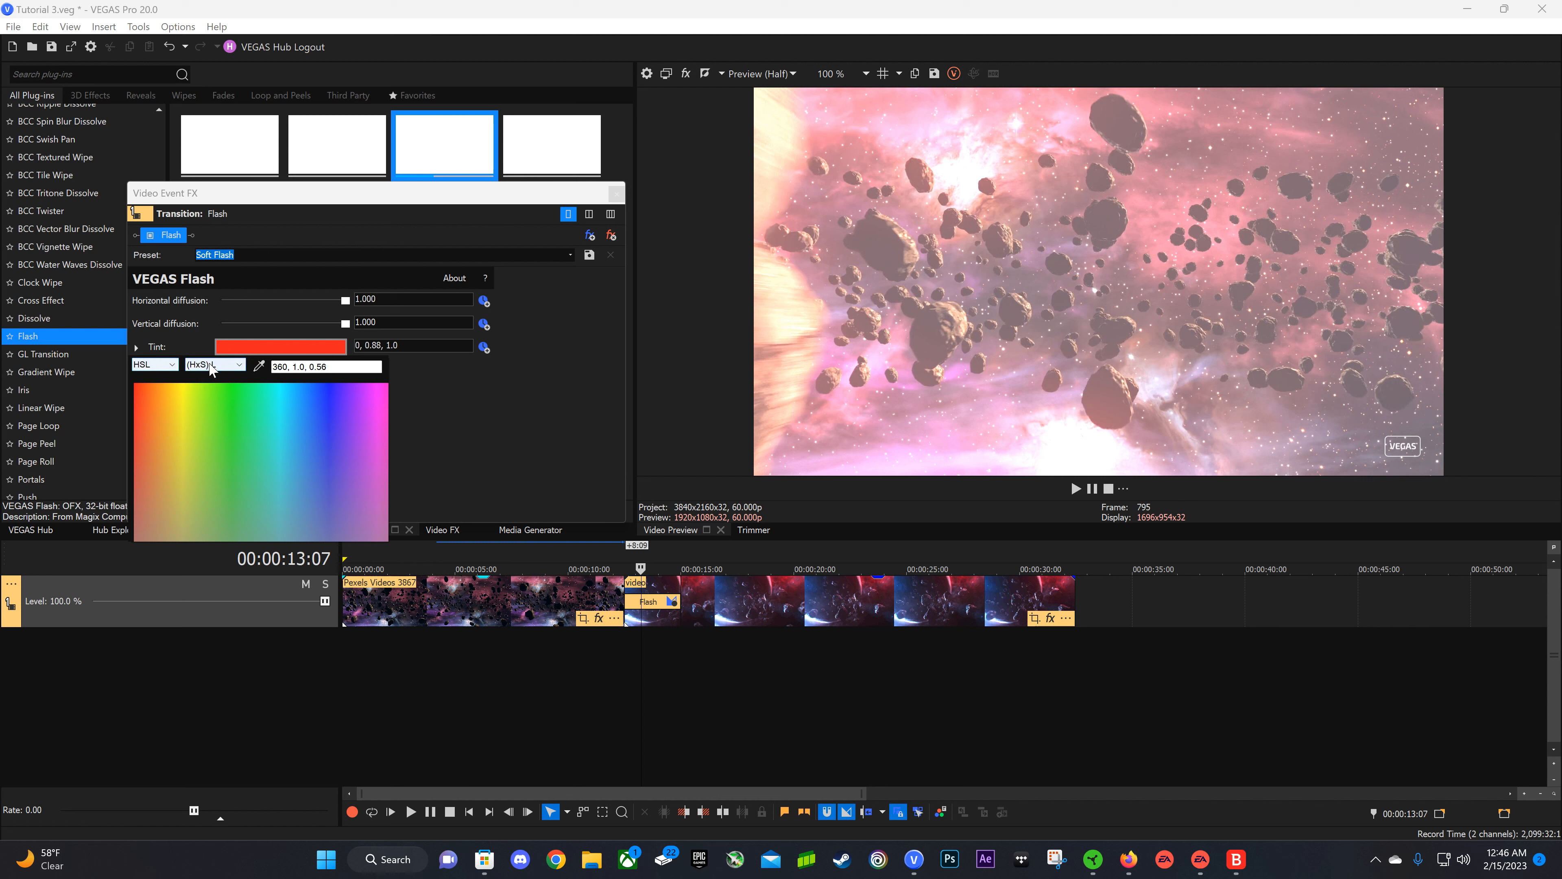
click(217, 386)
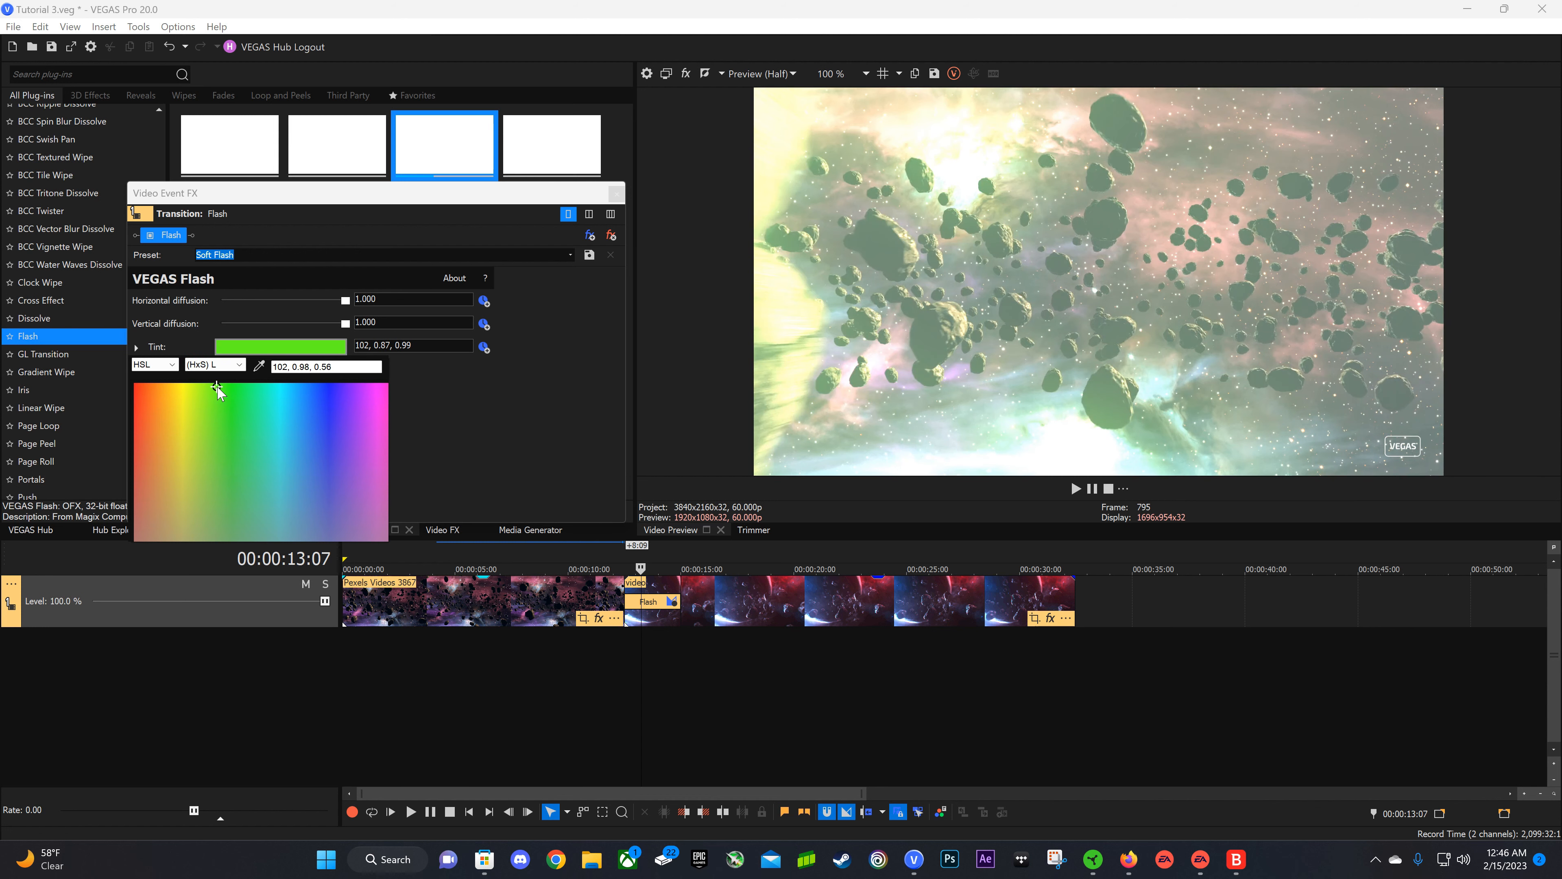
drag(219, 389, 225, 367)
click(496, 403)
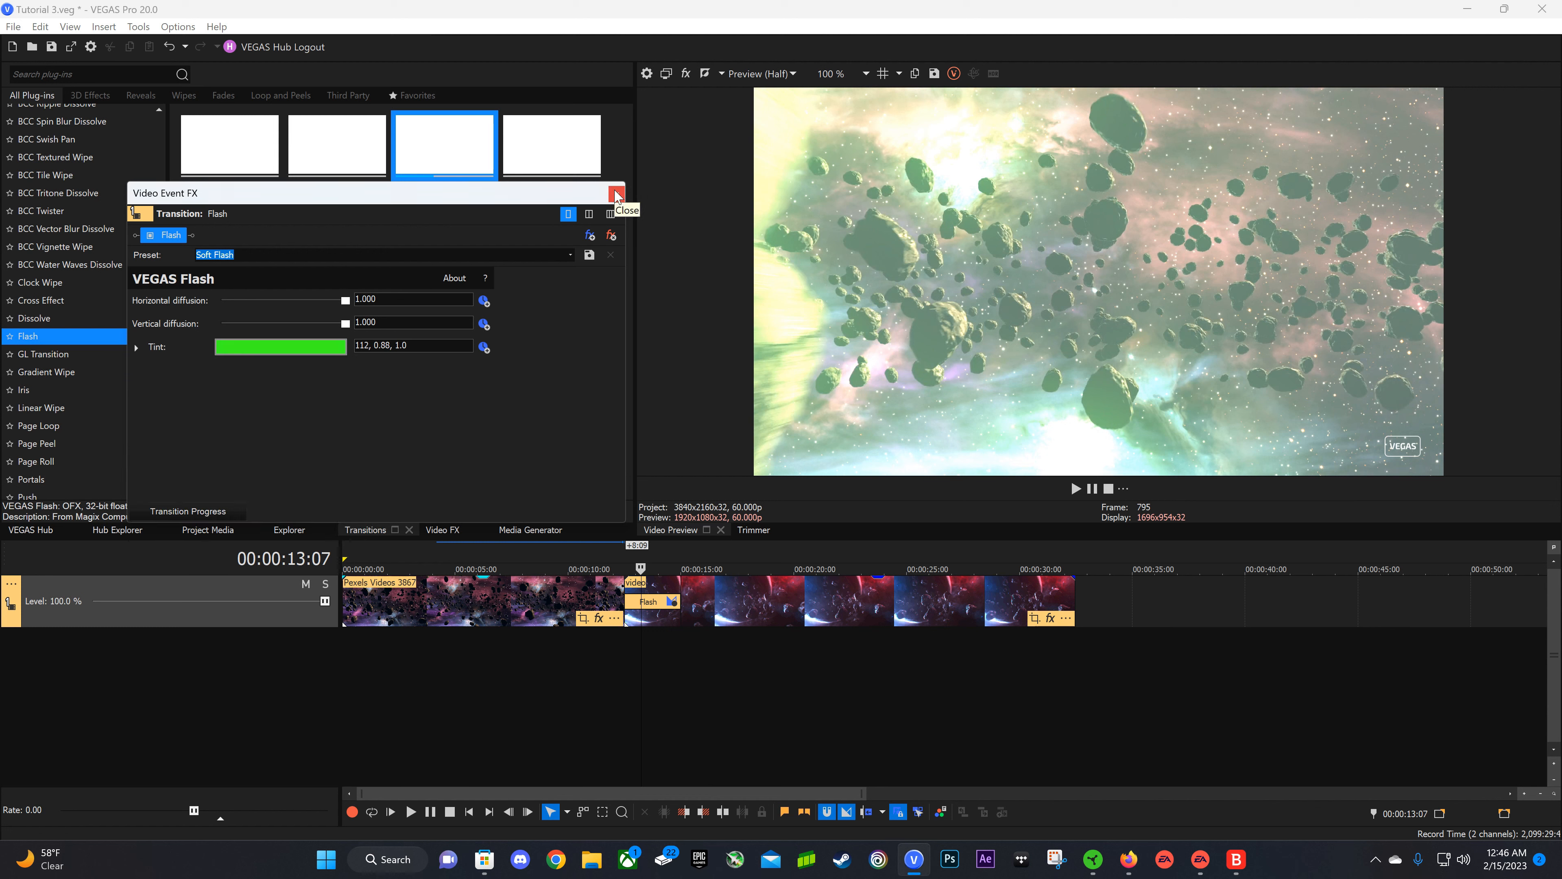
Remove the tinted Flash transition, reapply the Soft Flash preset to the crossfade and close its settings.
click(612, 235)
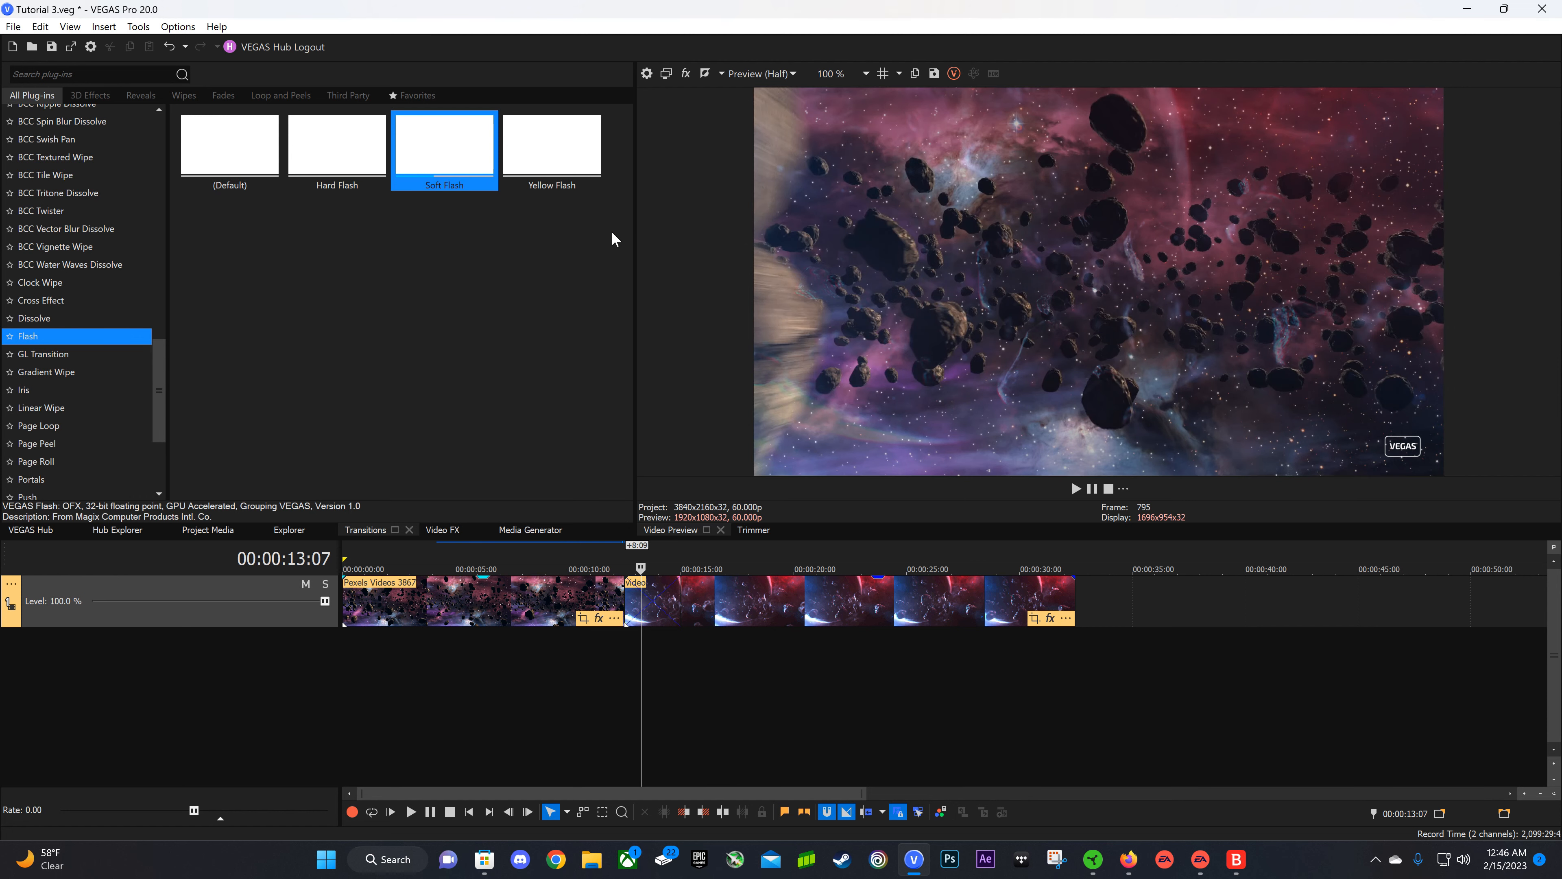
drag(434, 157, 655, 603)
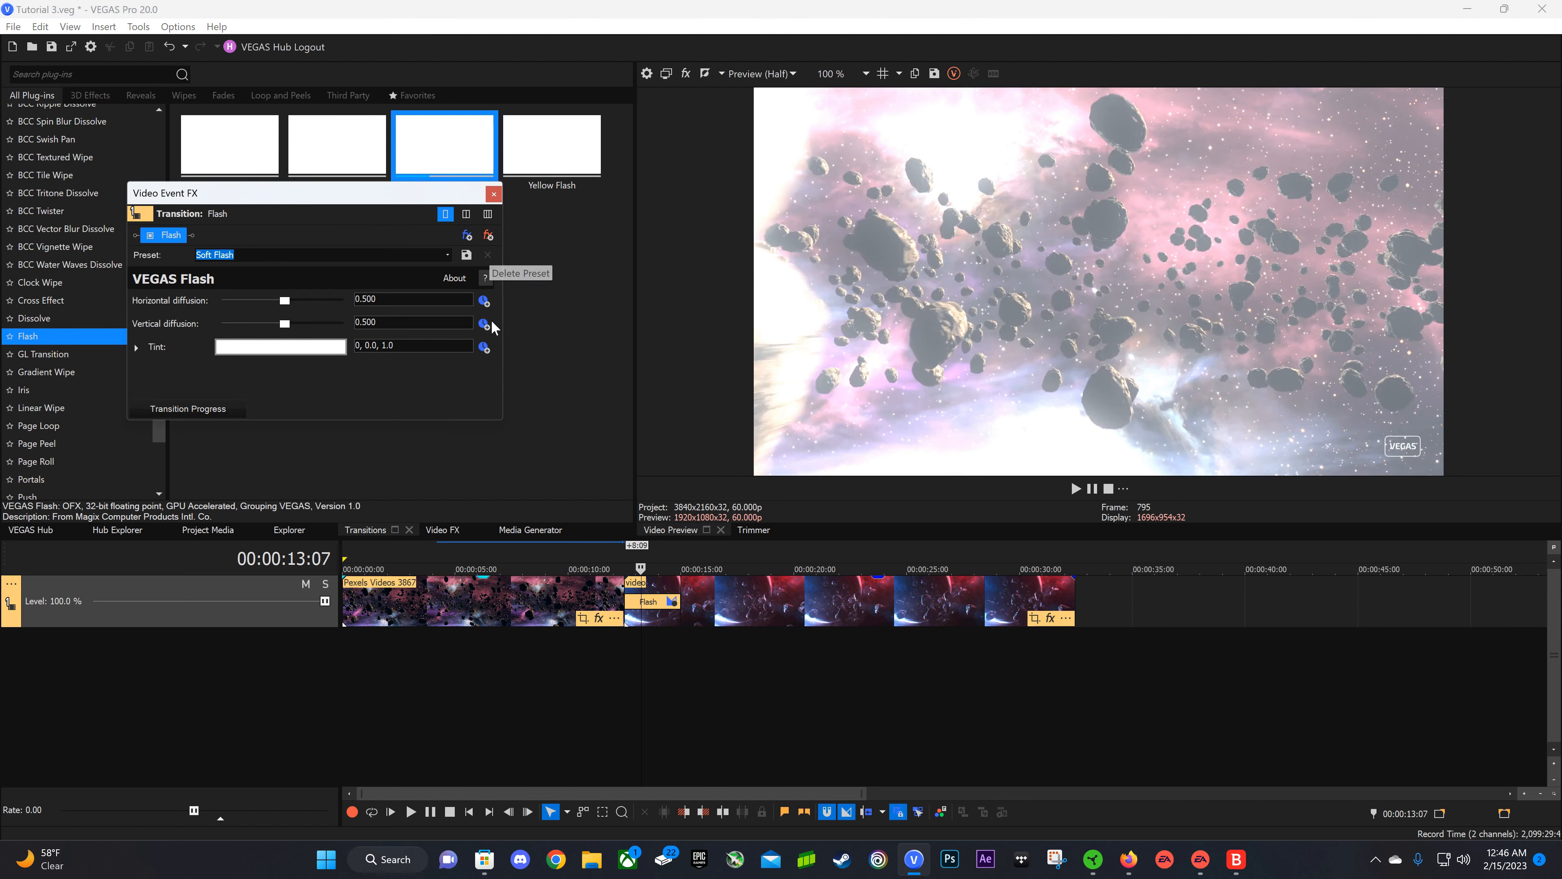
click(494, 195)
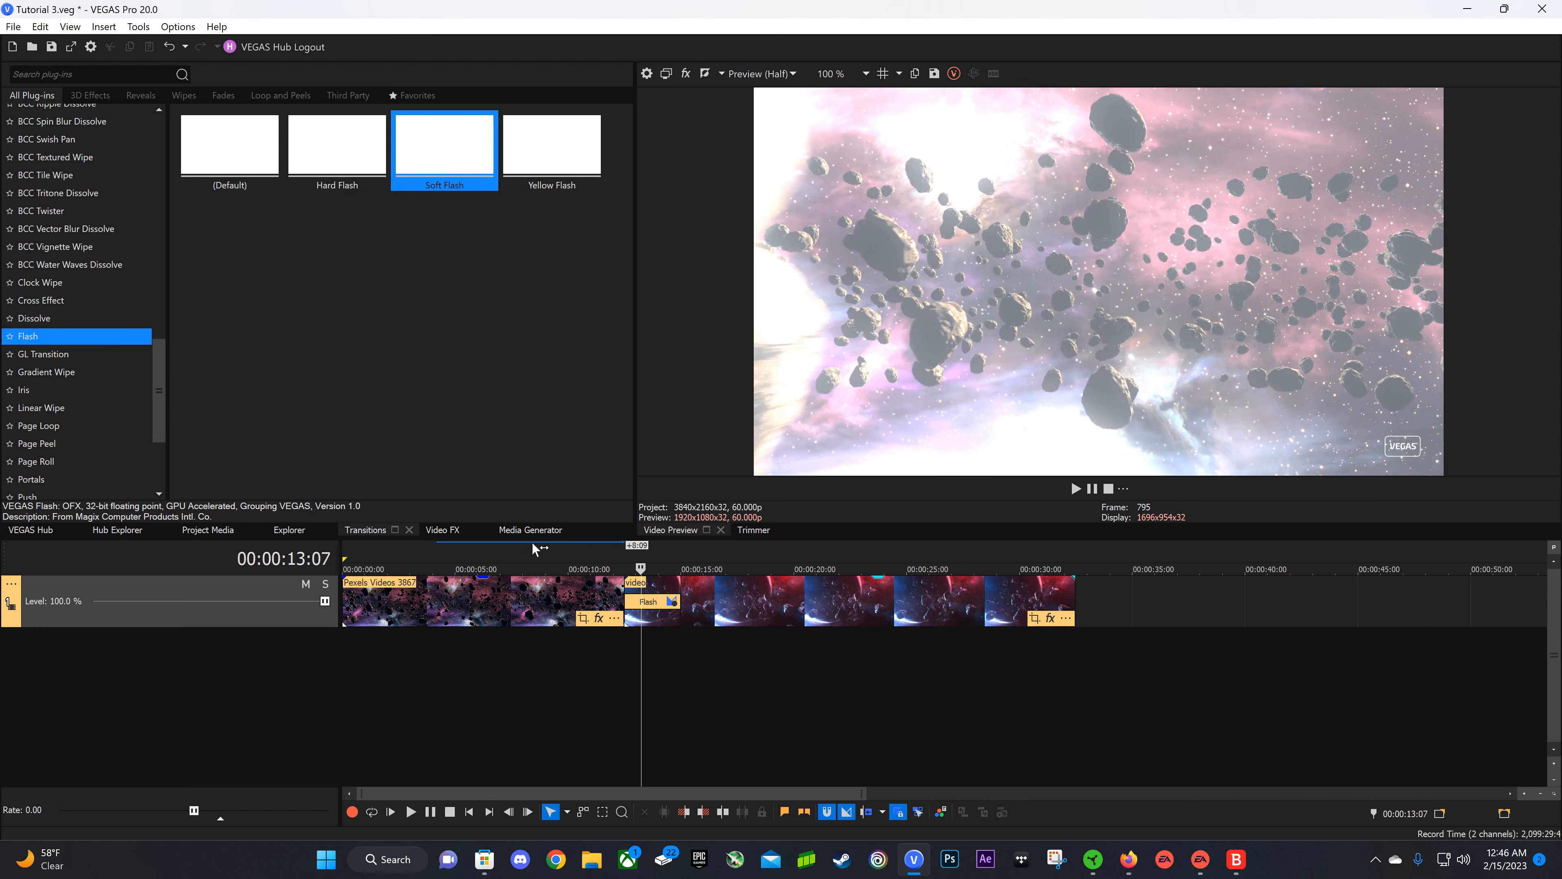
Reopen the Flash transition's settings from the crossfade and remove the transition.
click(670, 603)
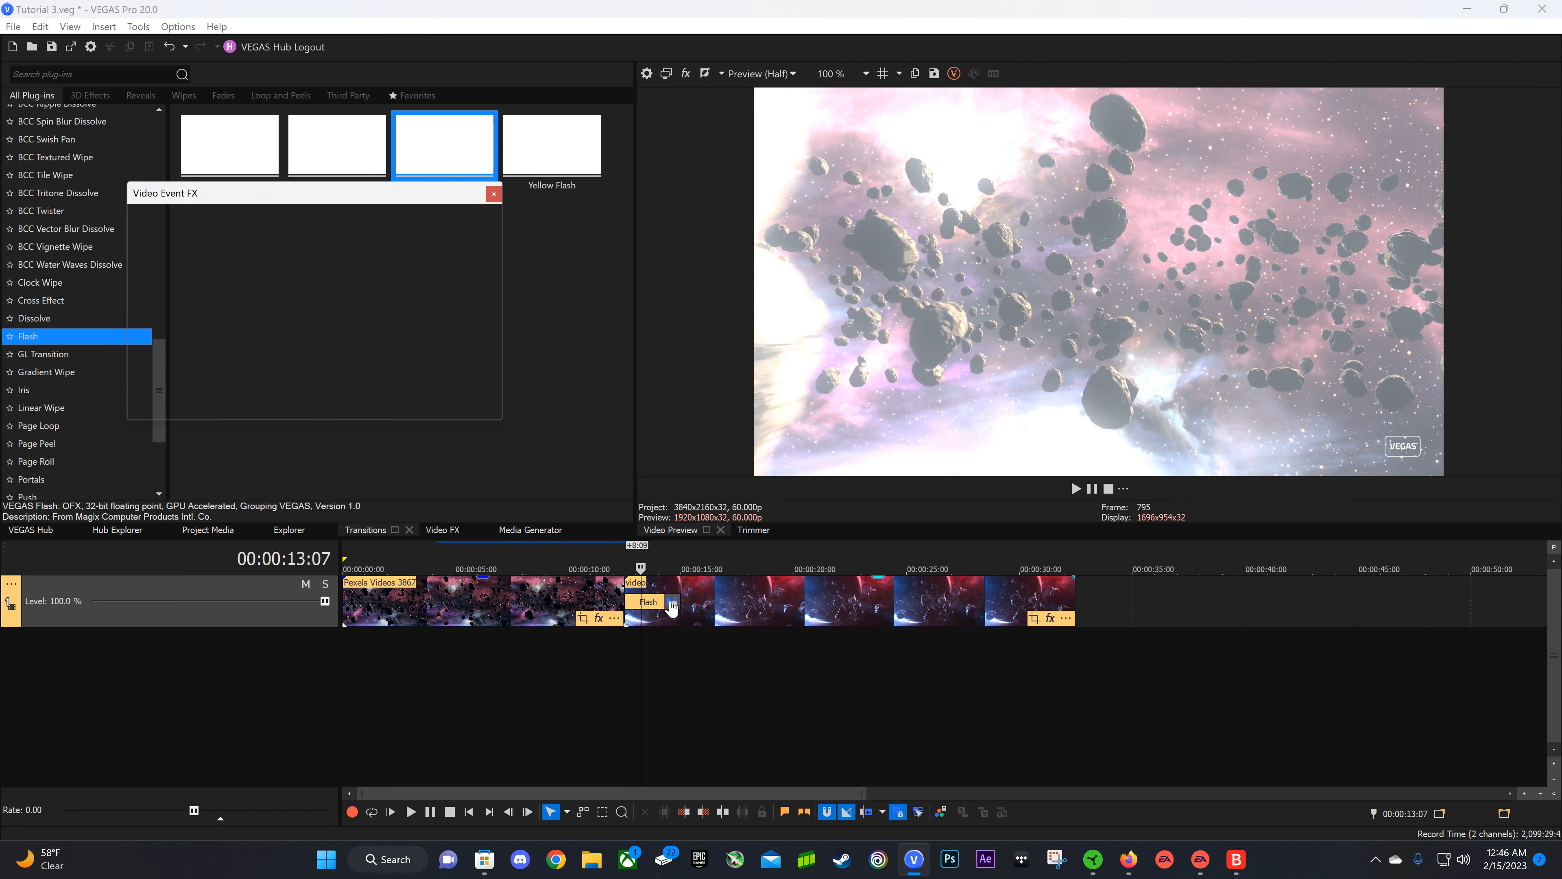
drag(282, 205, 313, 283)
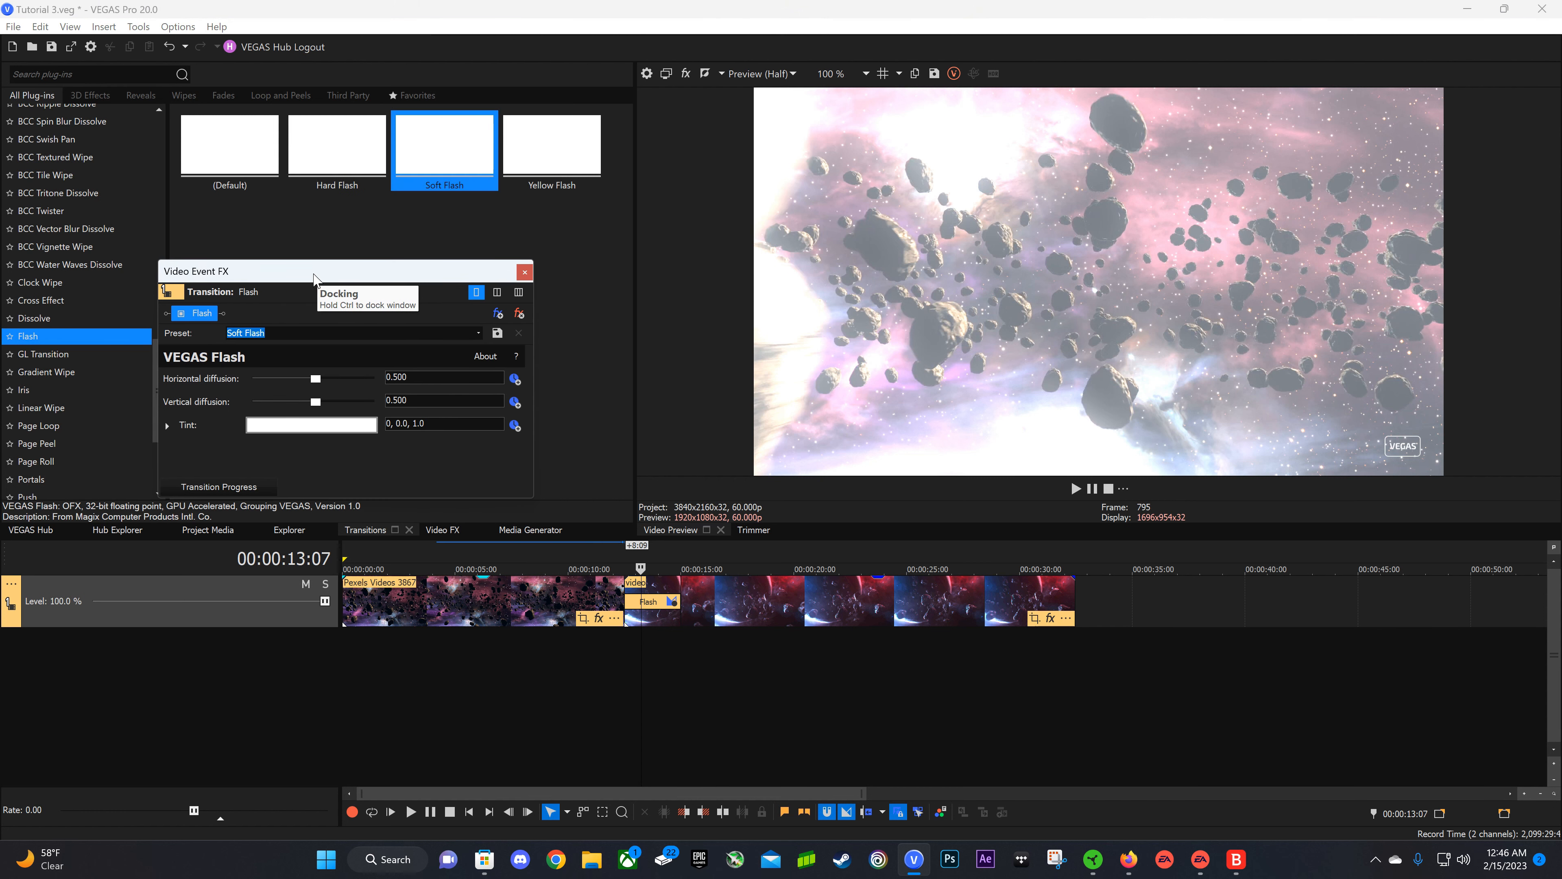
click(519, 314)
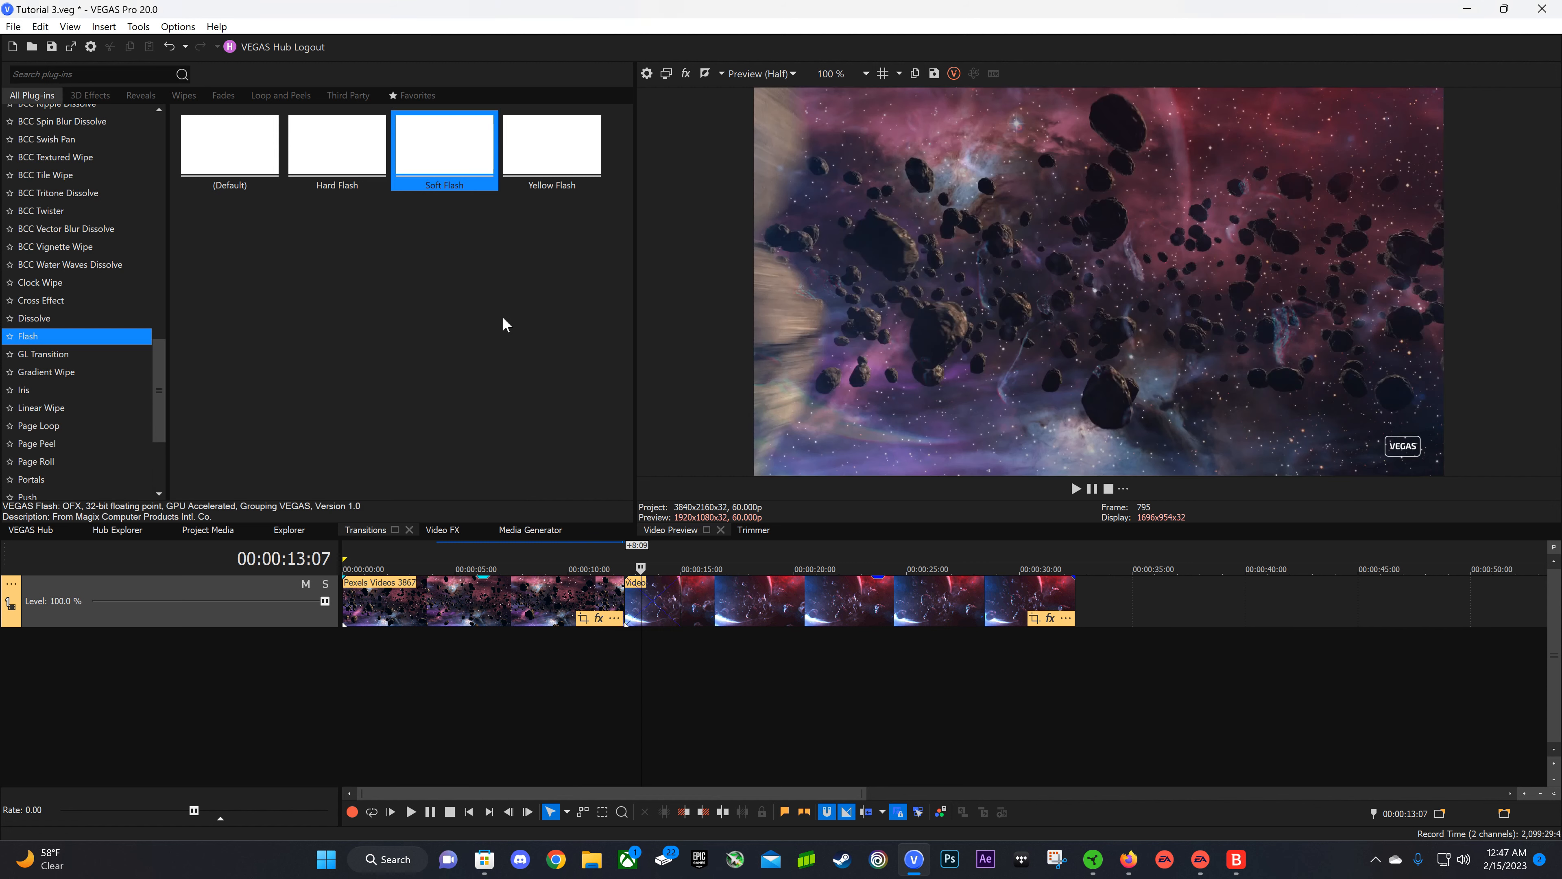
Apply the Soft Flash preset to the bare crossfade again and close its settings window.
drag(444, 148, 643, 600)
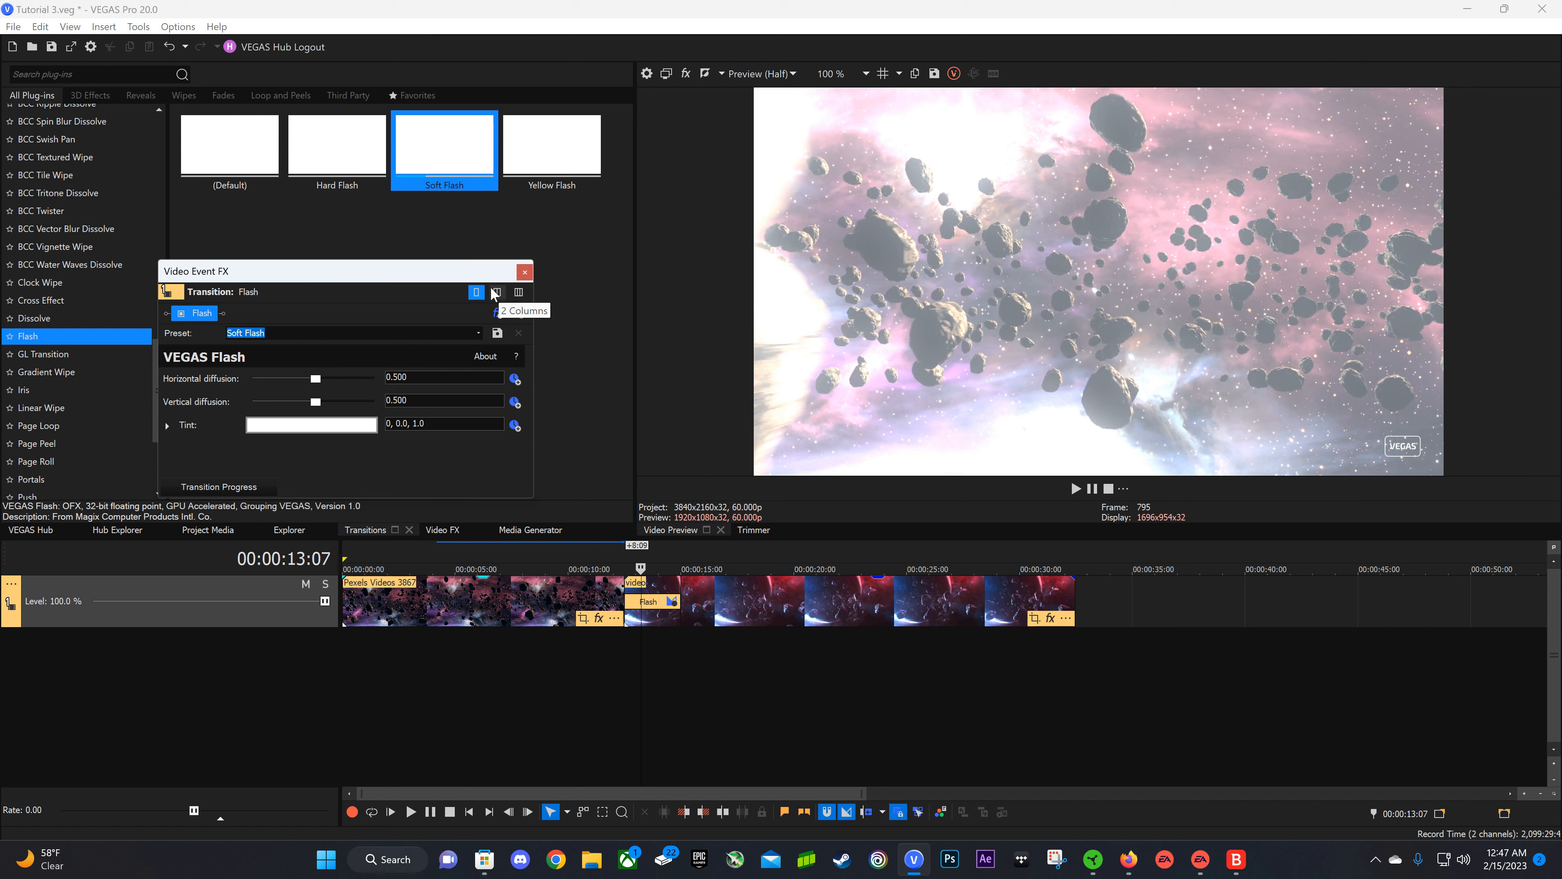
drag(269, 276, 304, 232)
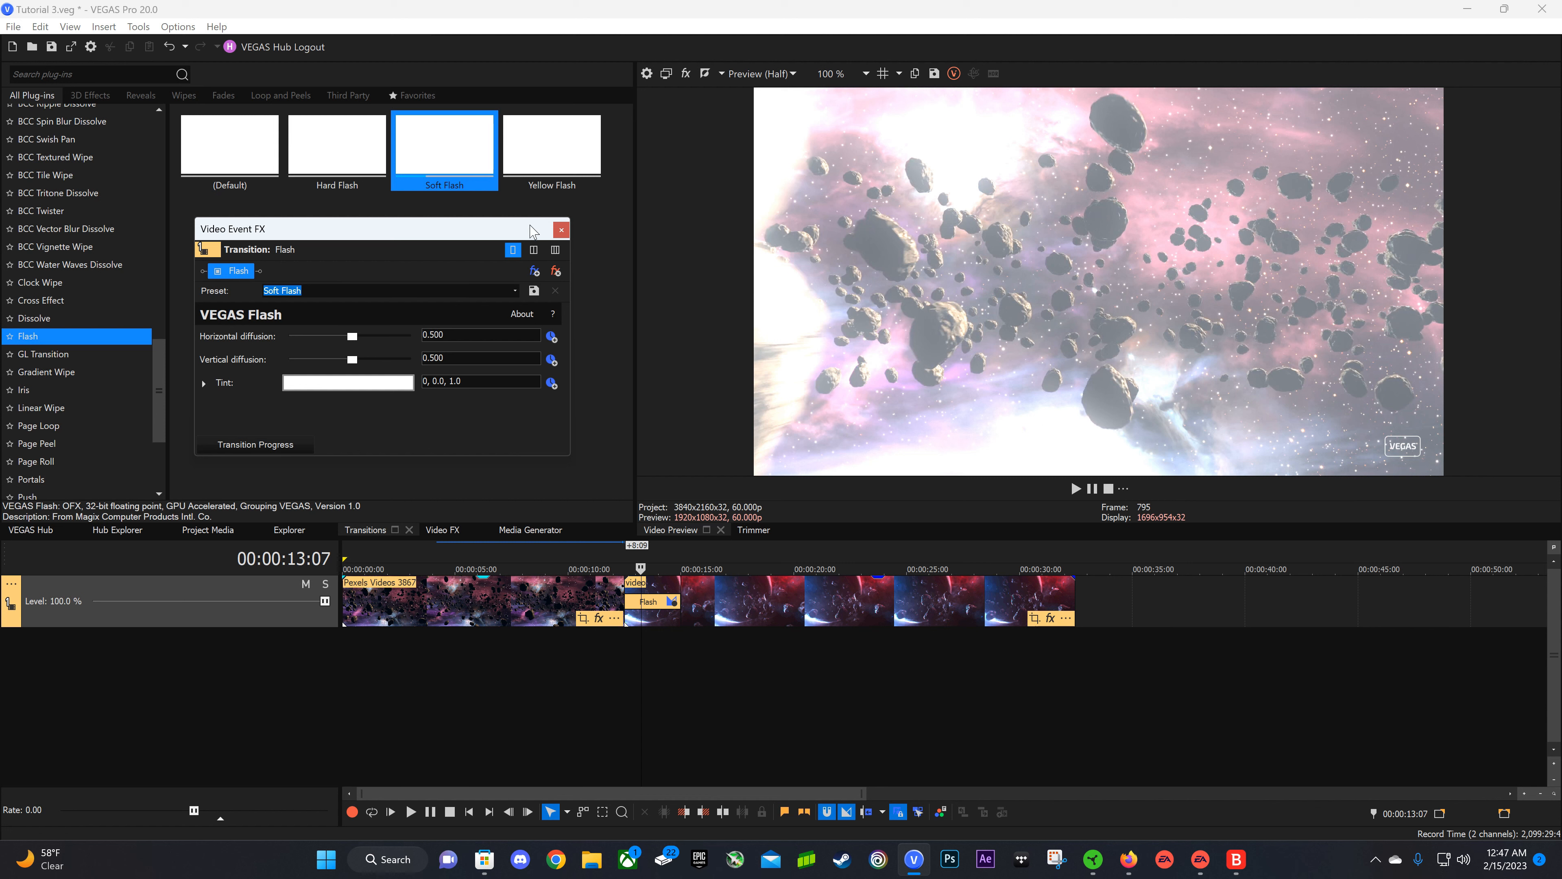
click(561, 232)
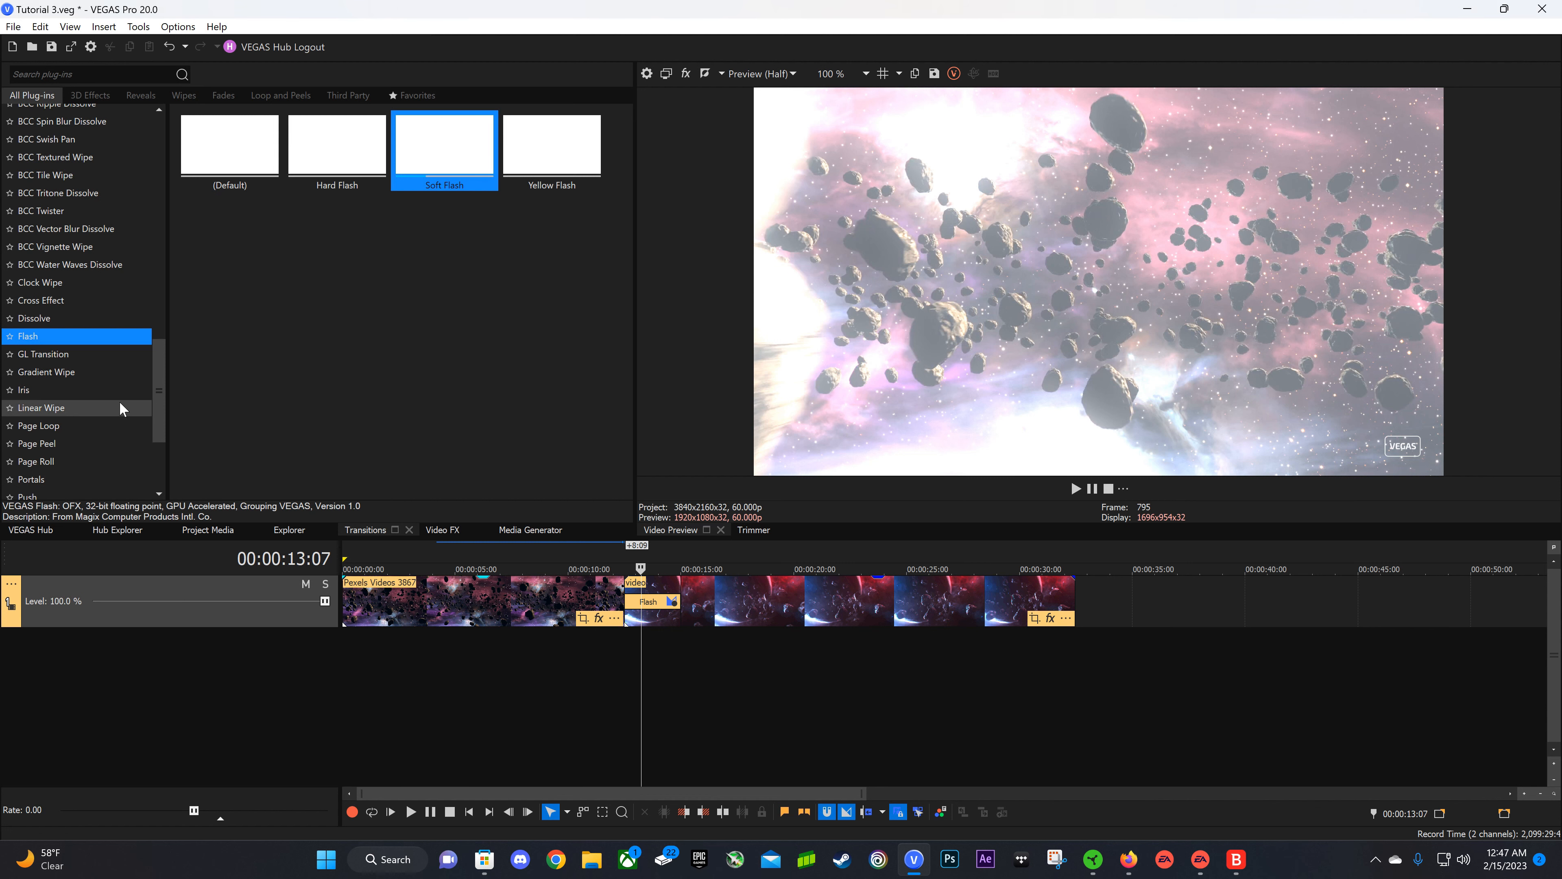
Replace the Flash transition on the crossfade with the Heart preset of Gradient Wipe.
click(68, 374)
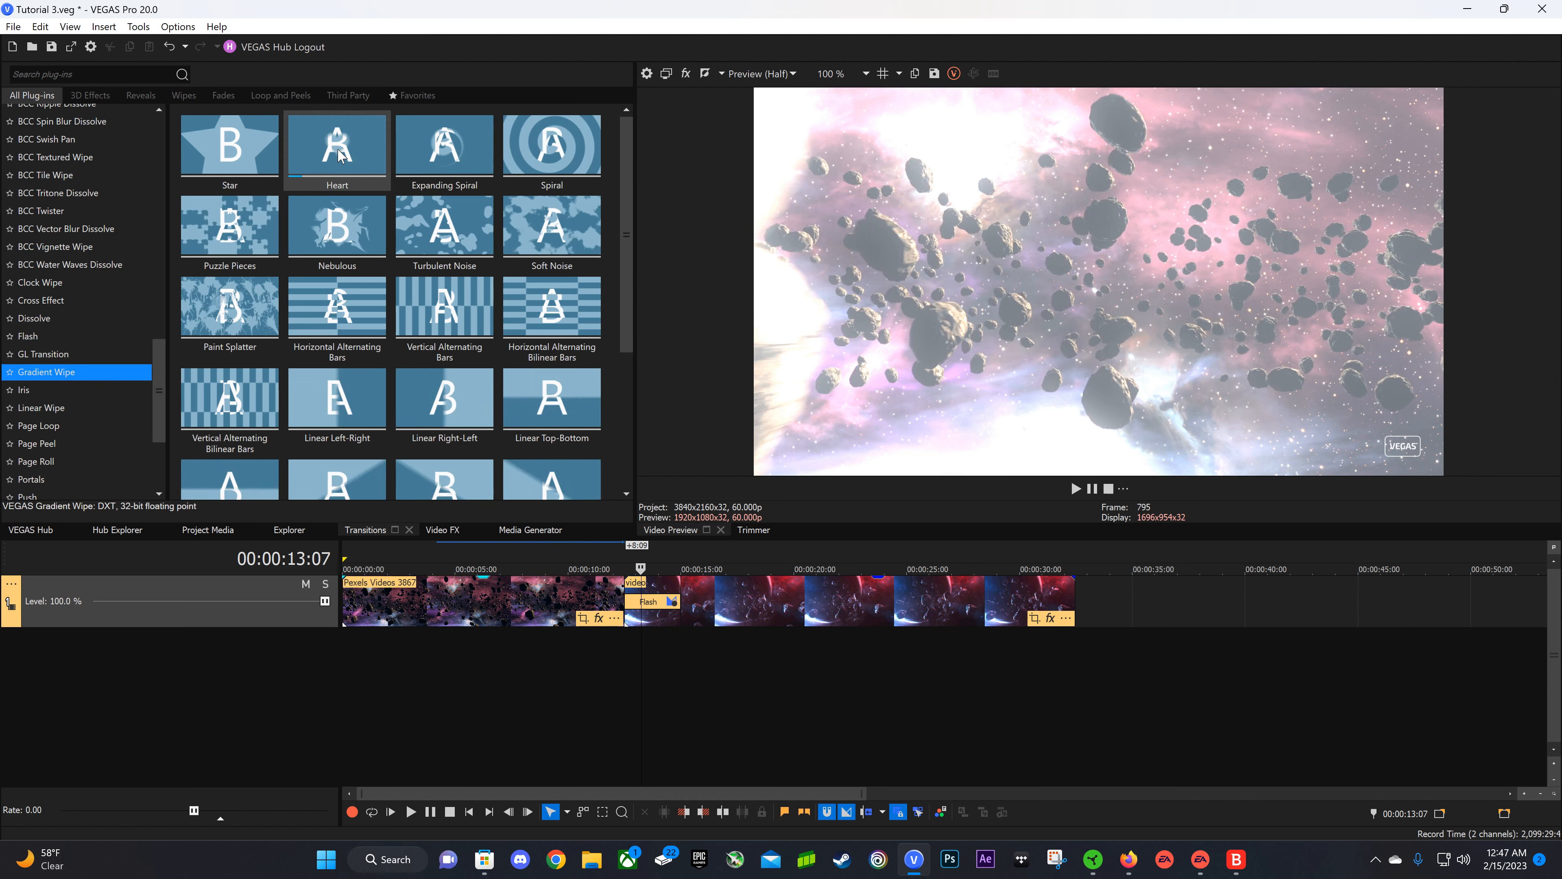
drag(337, 148, 606, 632)
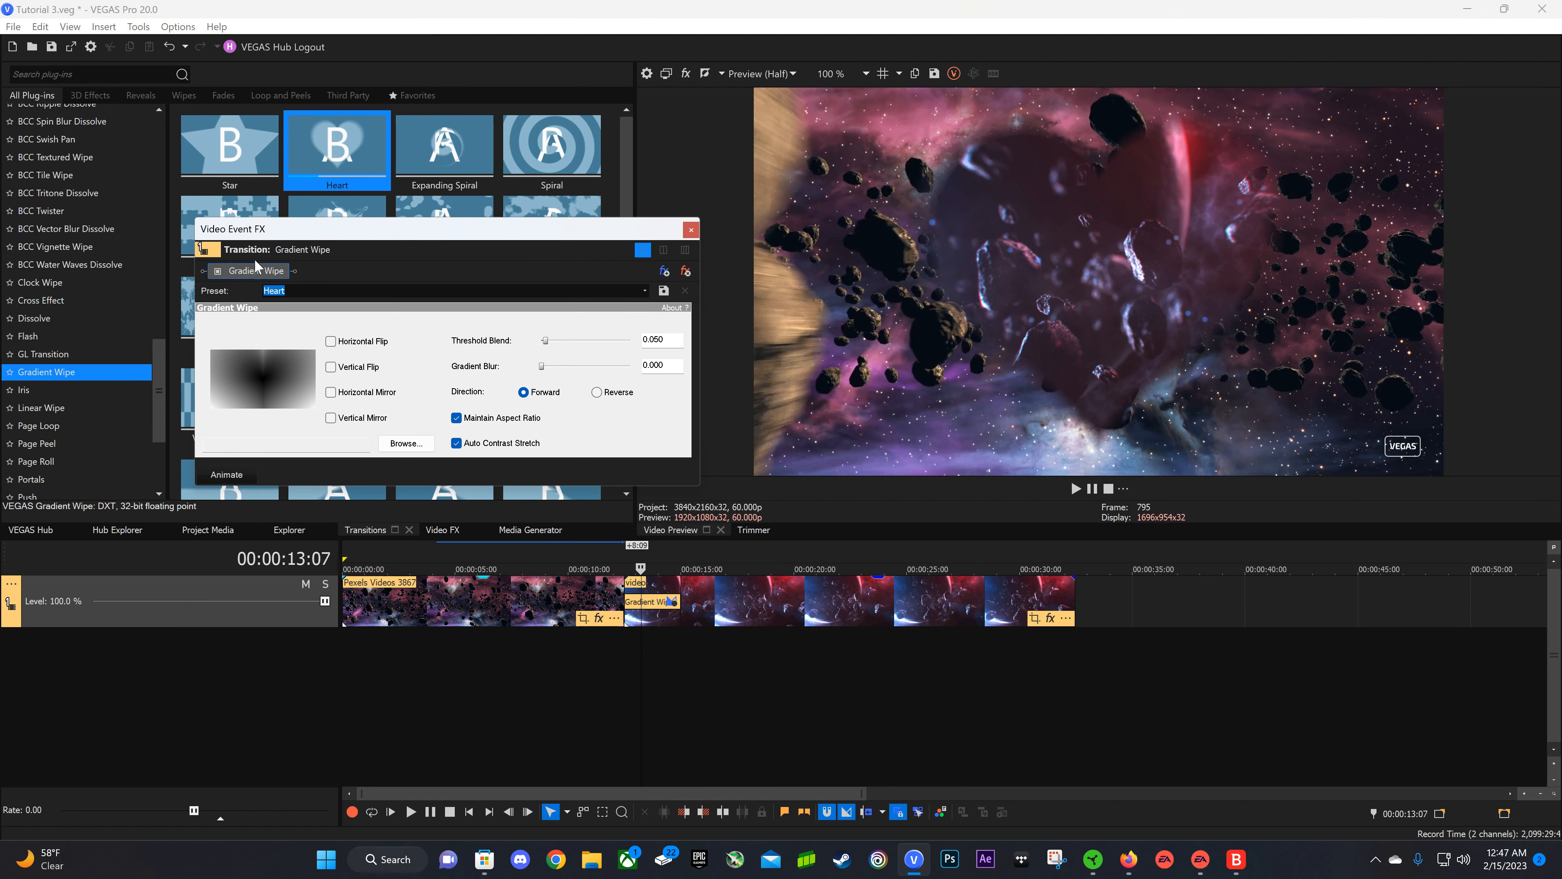
drag(280, 233, 337, 291)
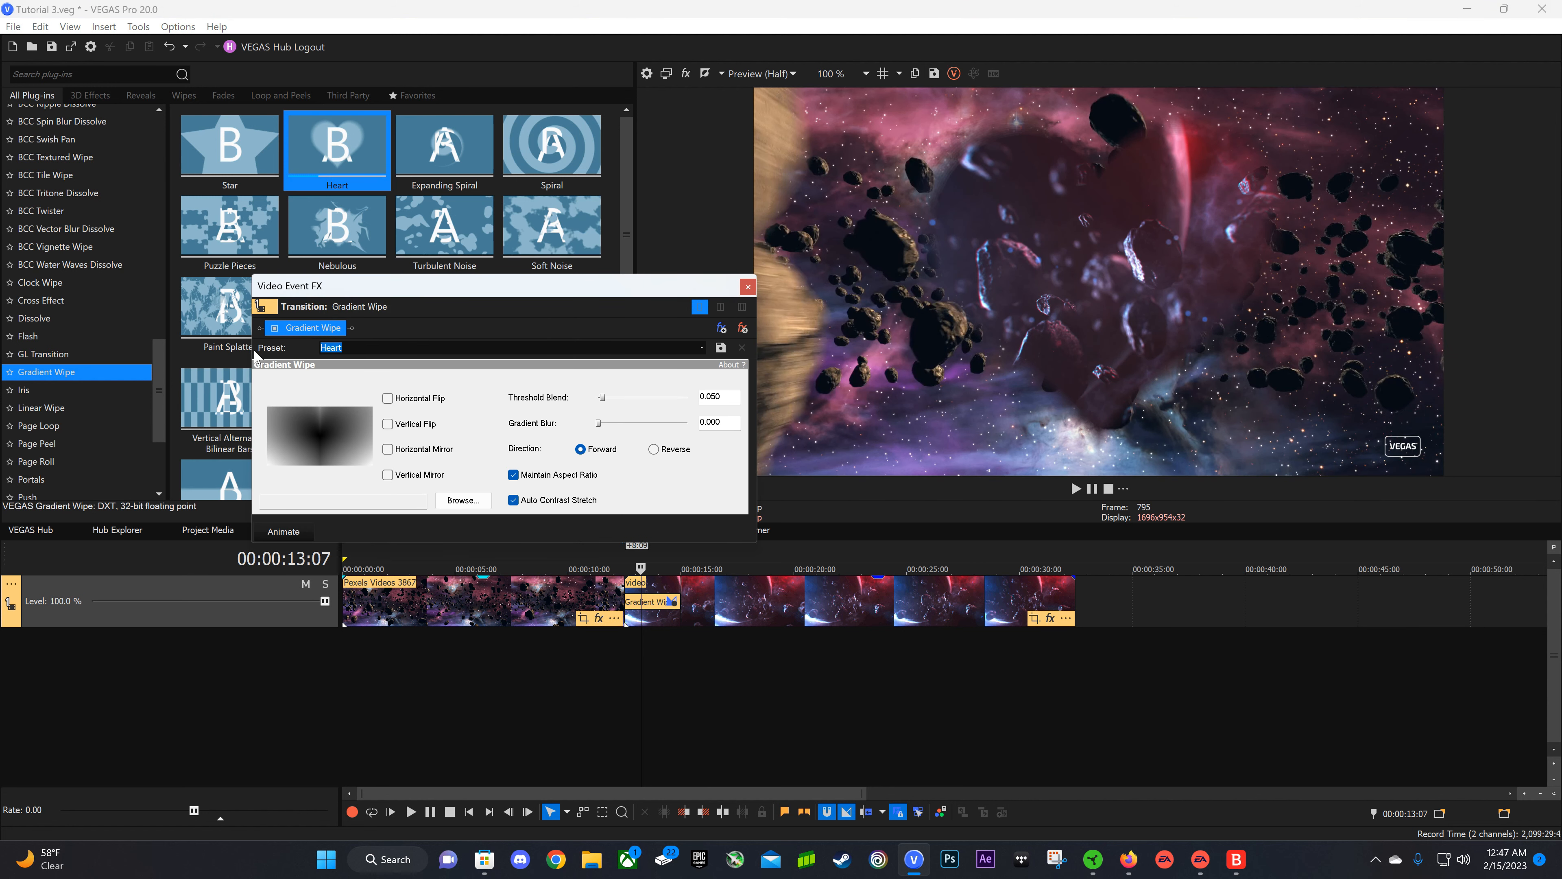
Play the heart-shaped wipe from the start of the crossfade and remove the Gradient Wipe transition.
click(623, 633)
key(space)
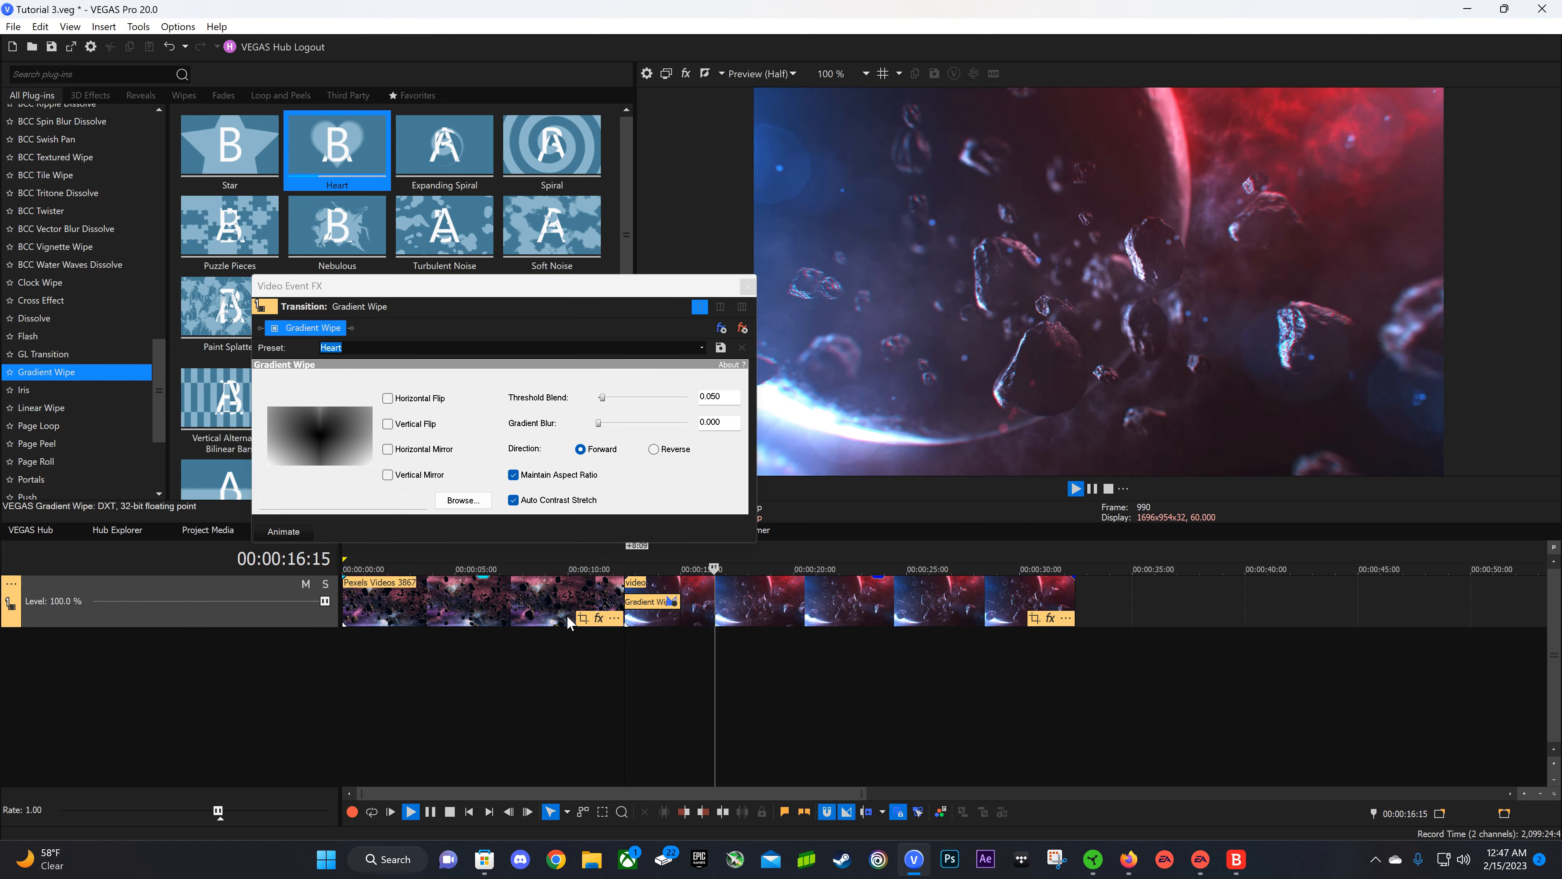
key(Return)
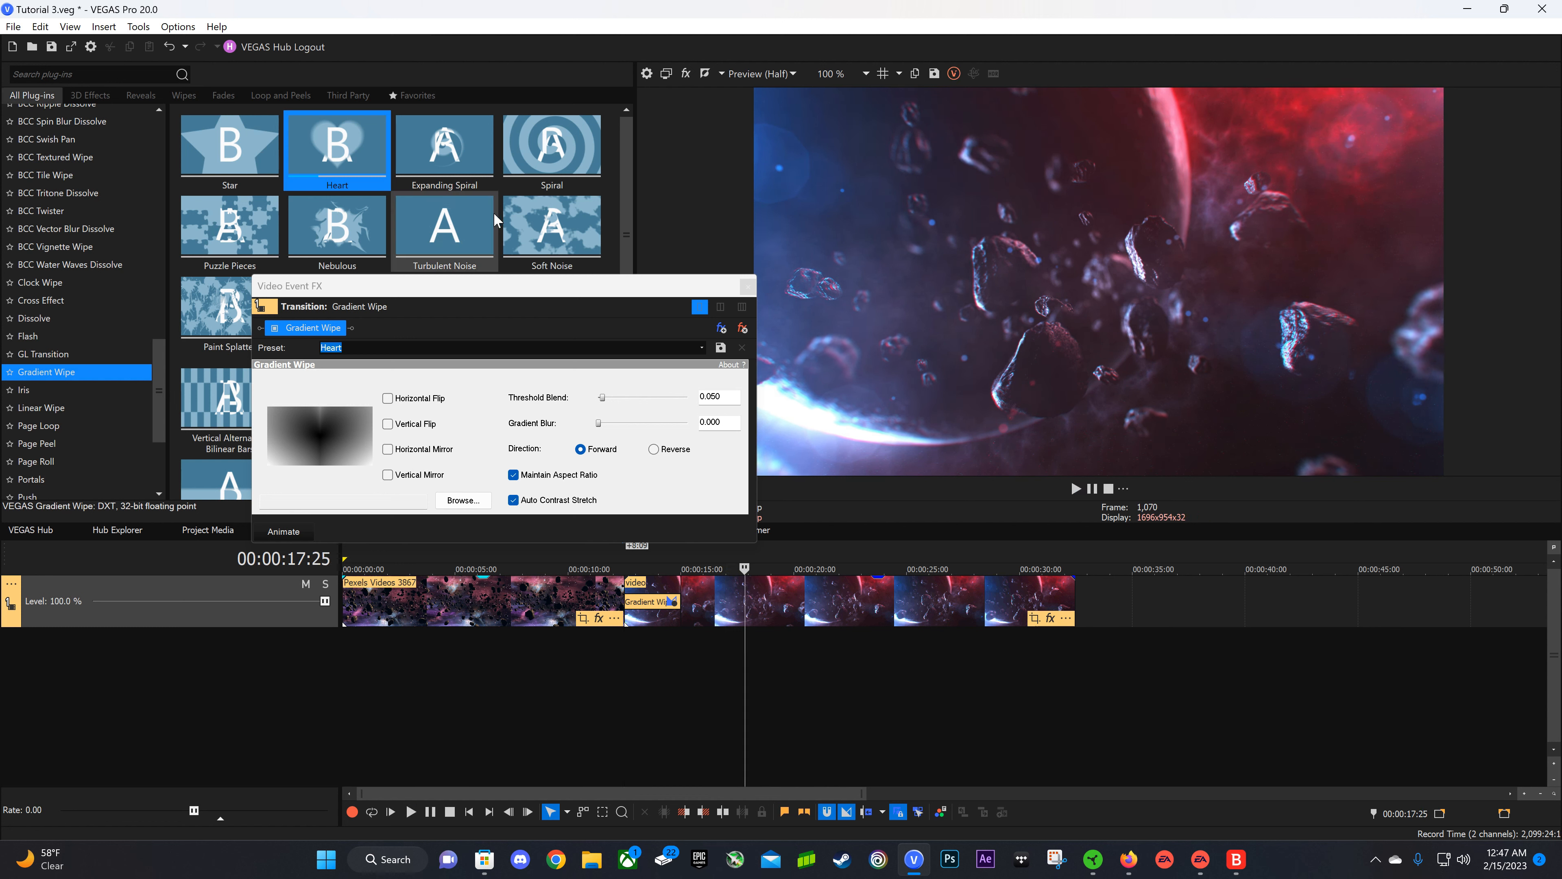
drag(438, 287, 469, 361)
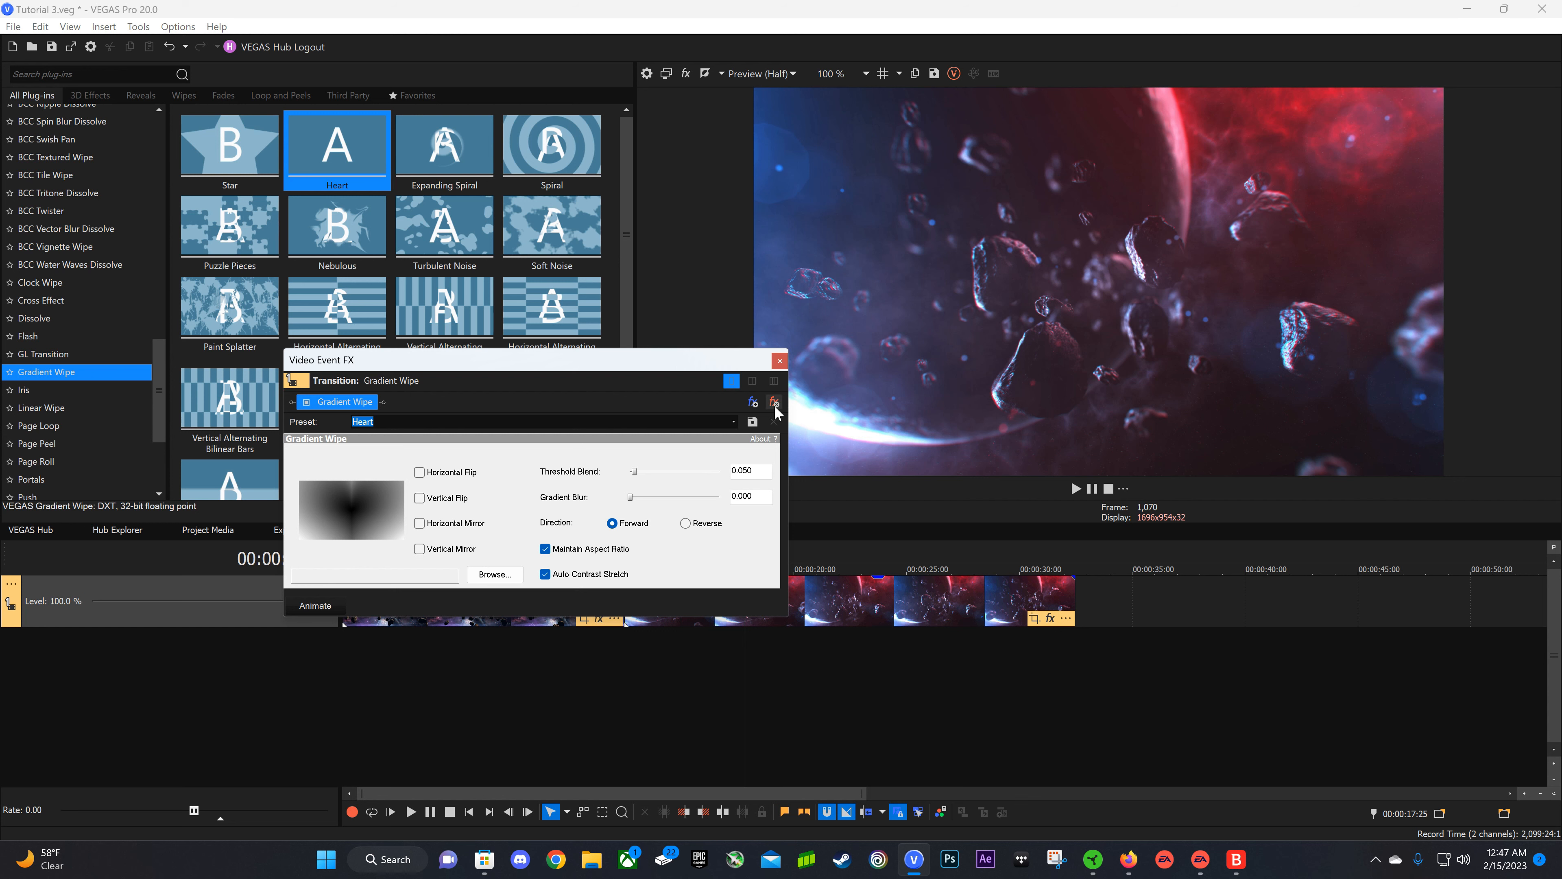
click(774, 403)
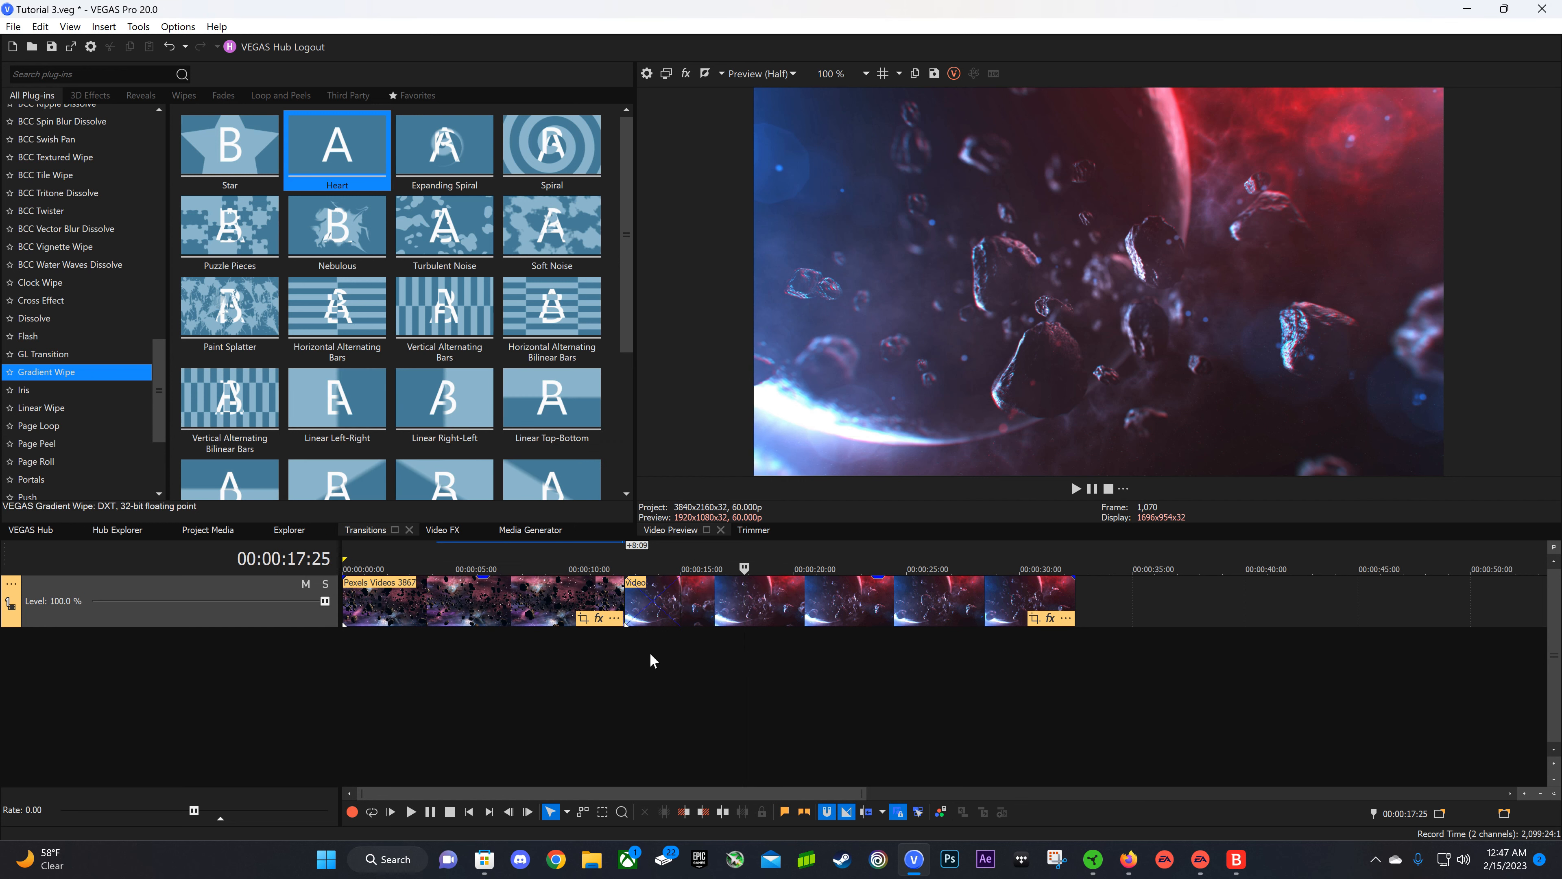
Examine the presets of other transitions such as Spiral, Swap, BCC Cross Melt, BCC Lens Blur Dissolve and BCC Lens Flare Dissolve, and survey the remaining BCC transitions.
scroll(74, 369, down, 3)
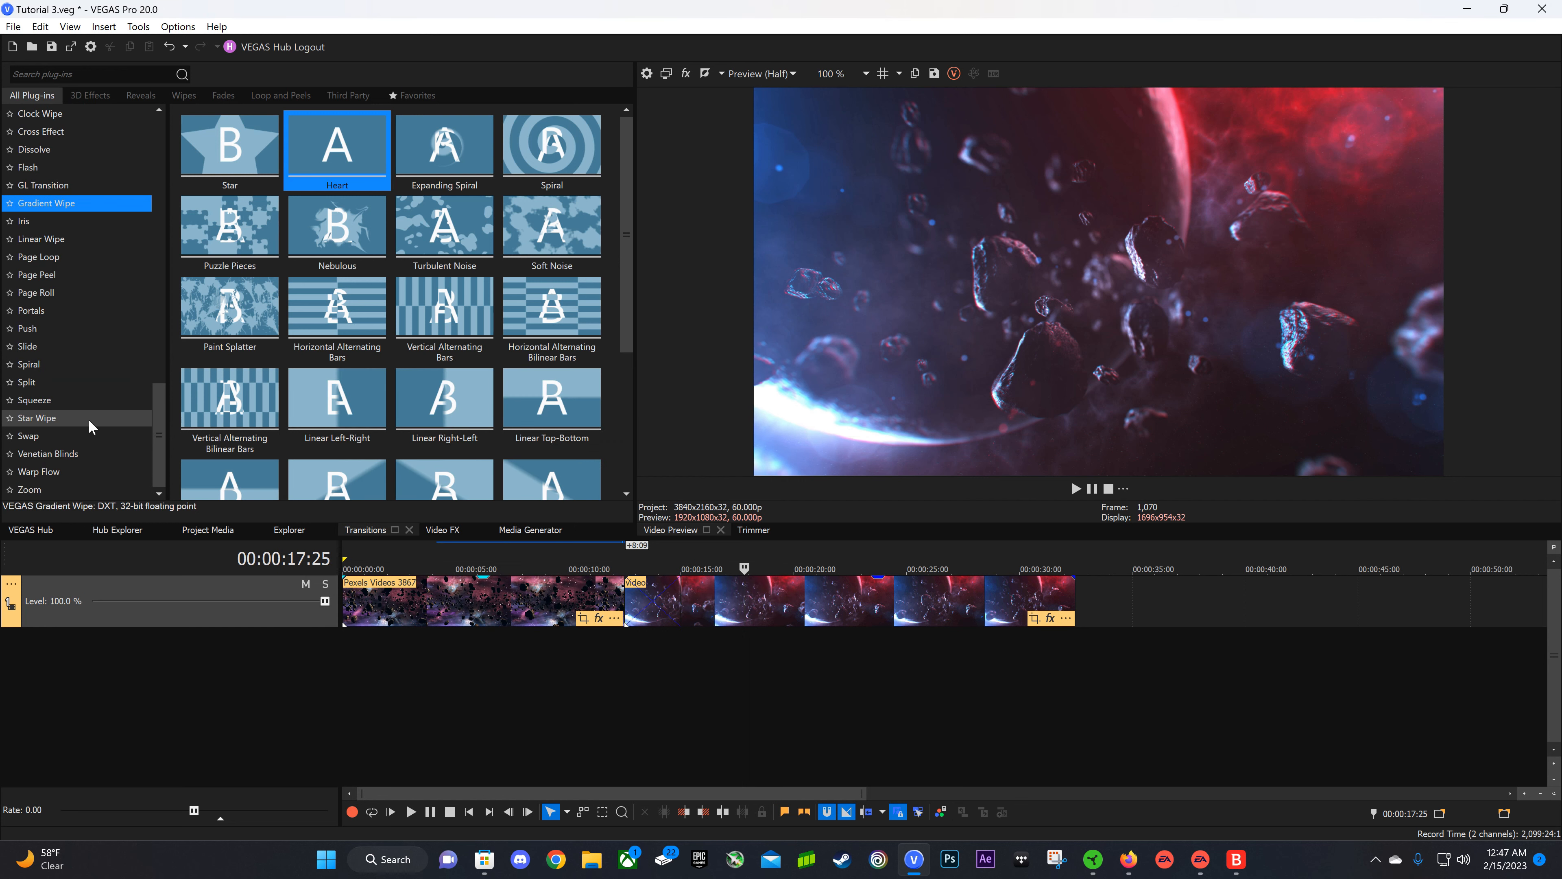
click(68, 365)
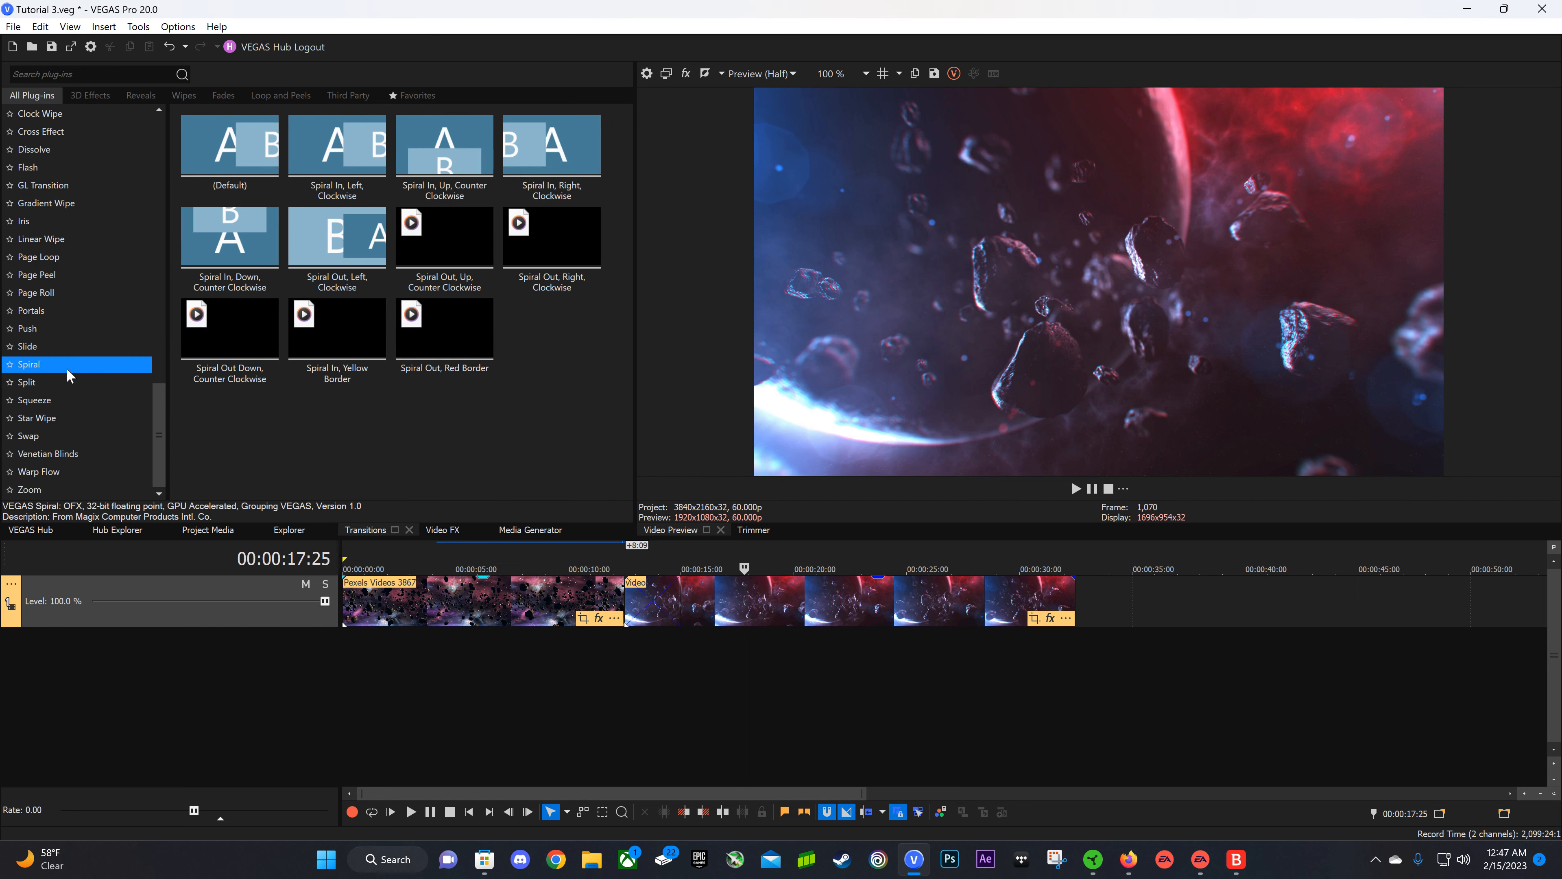
click(93, 438)
scroll(69, 383, up, 5)
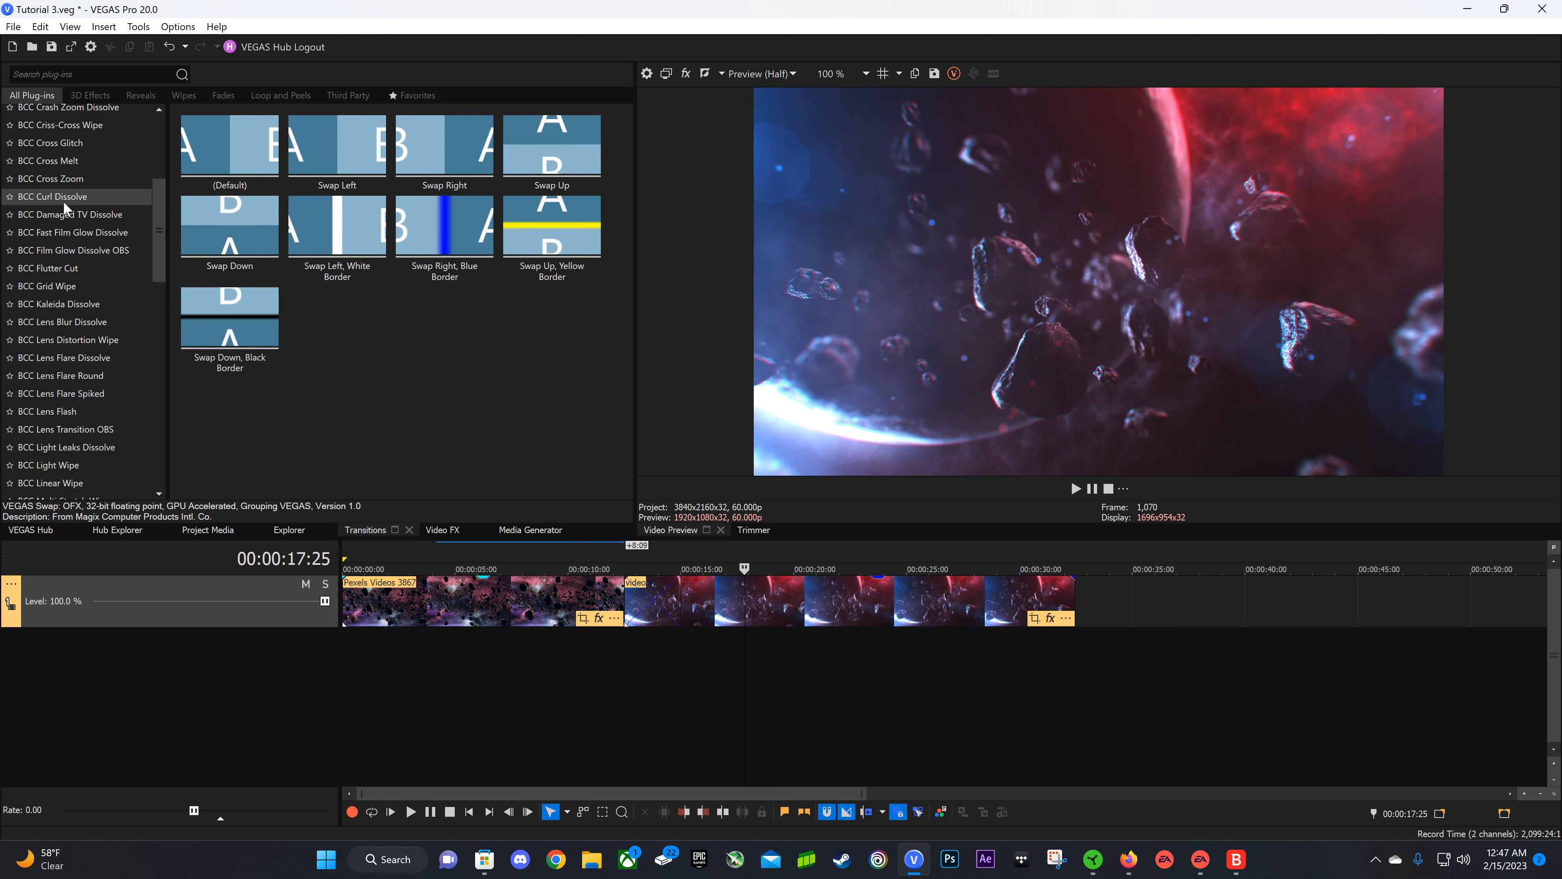
click(68, 159)
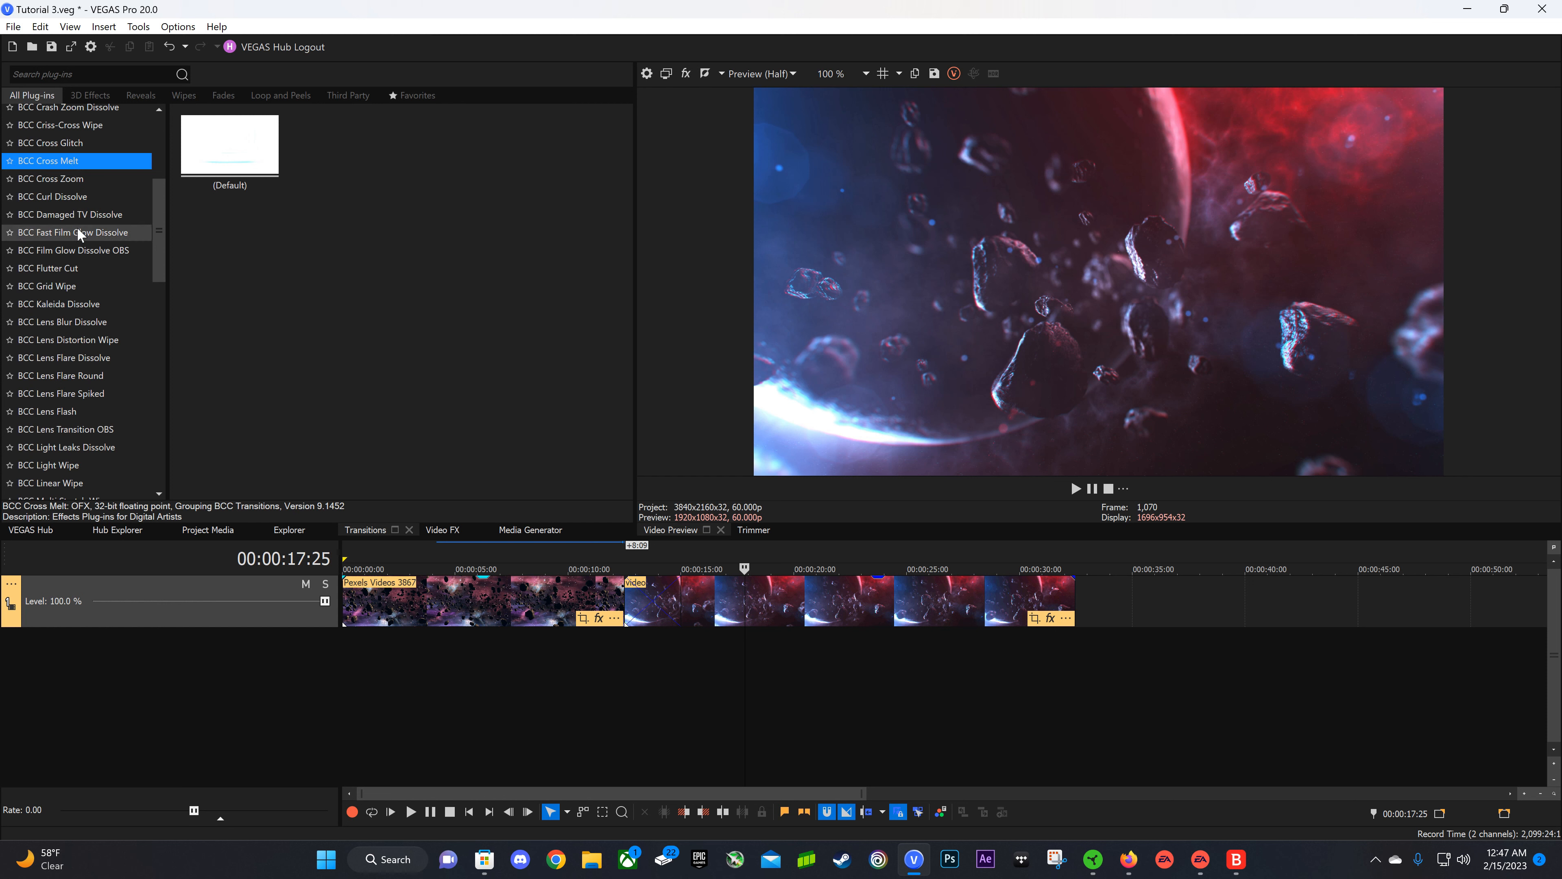
click(68, 271)
click(75, 323)
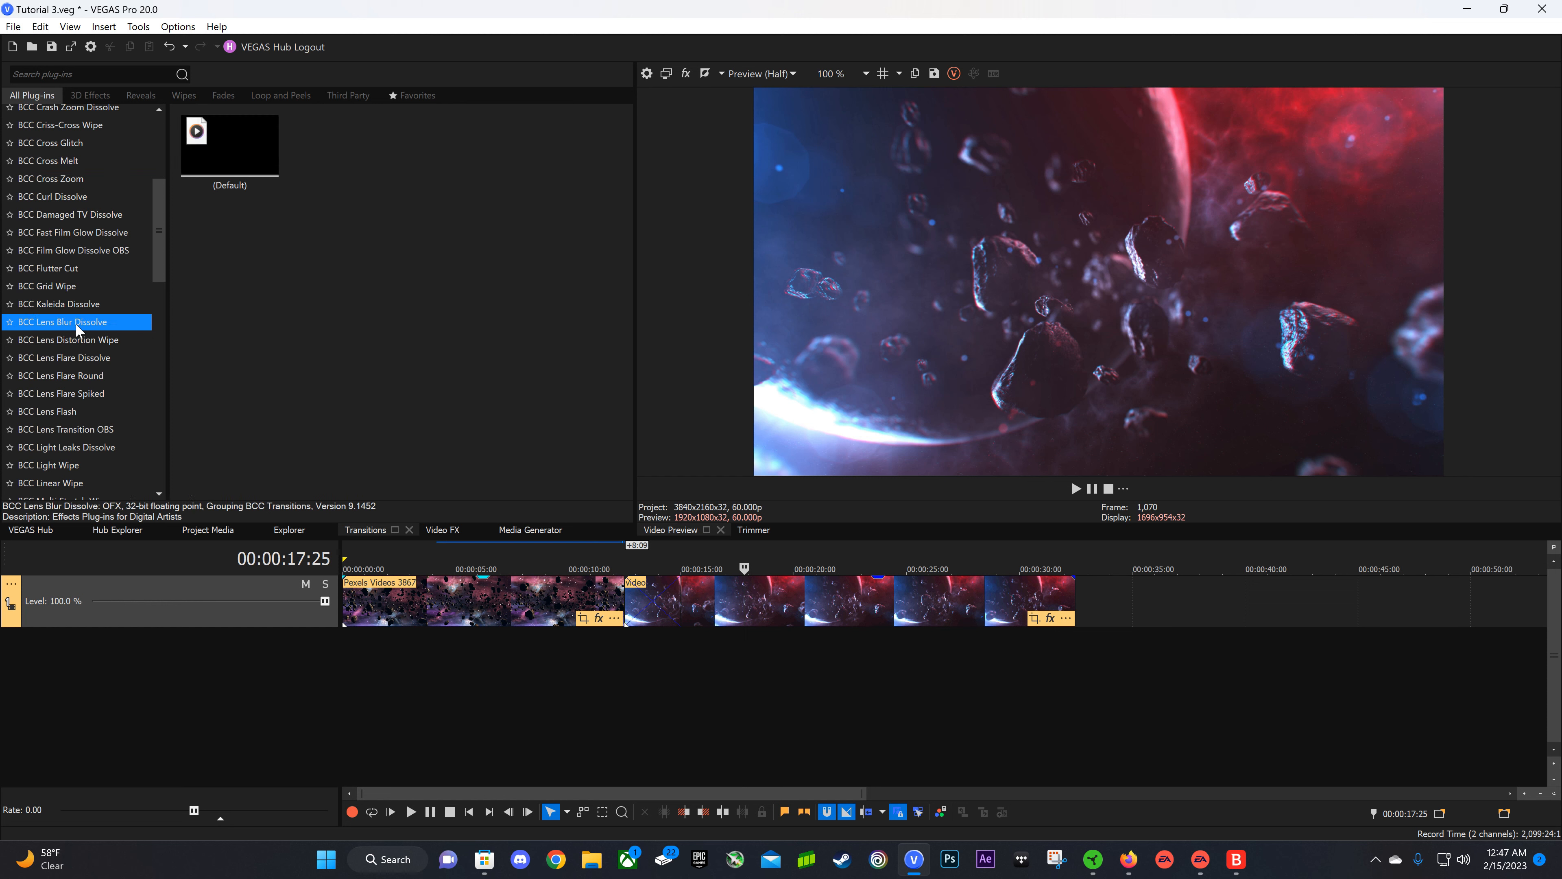
click(59, 359)
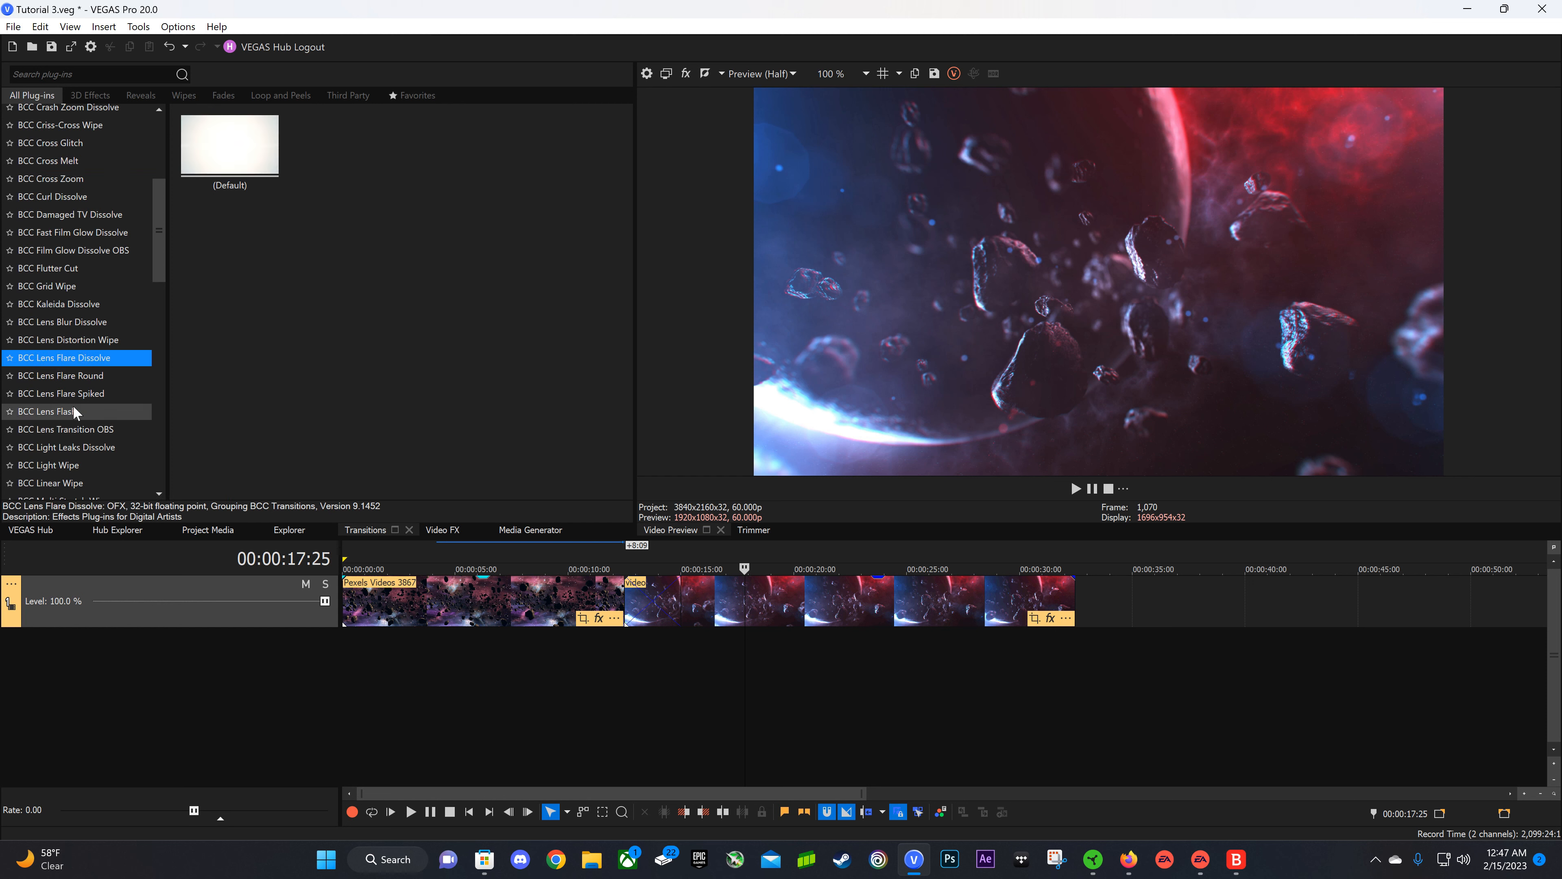
scroll(74, 405, down, 5)
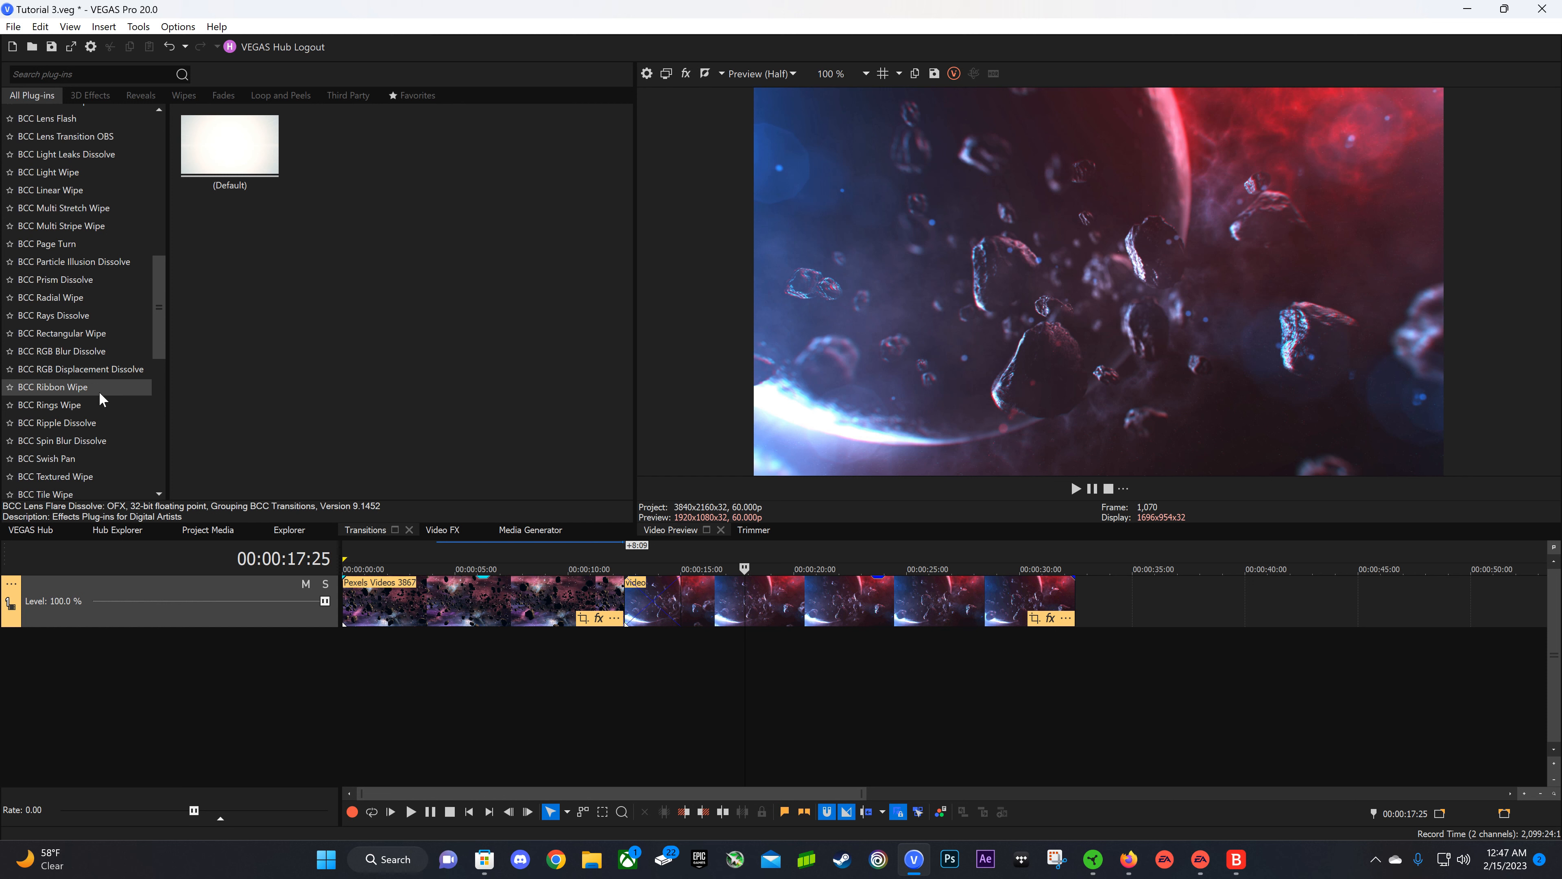
scroll(98, 407, down, 2)
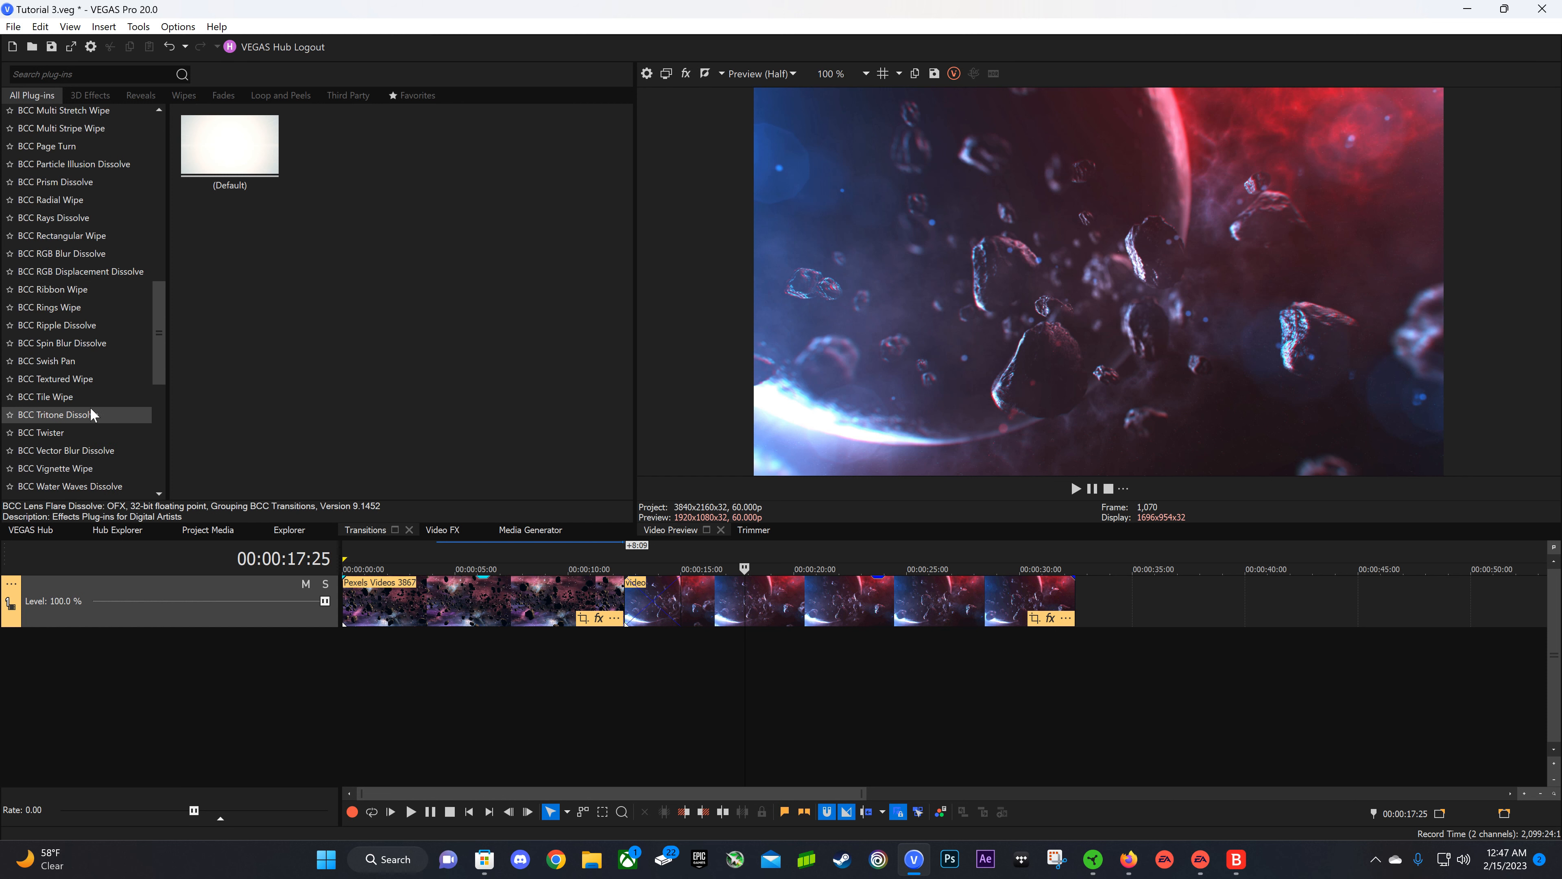
scroll(90, 414, down, 2)
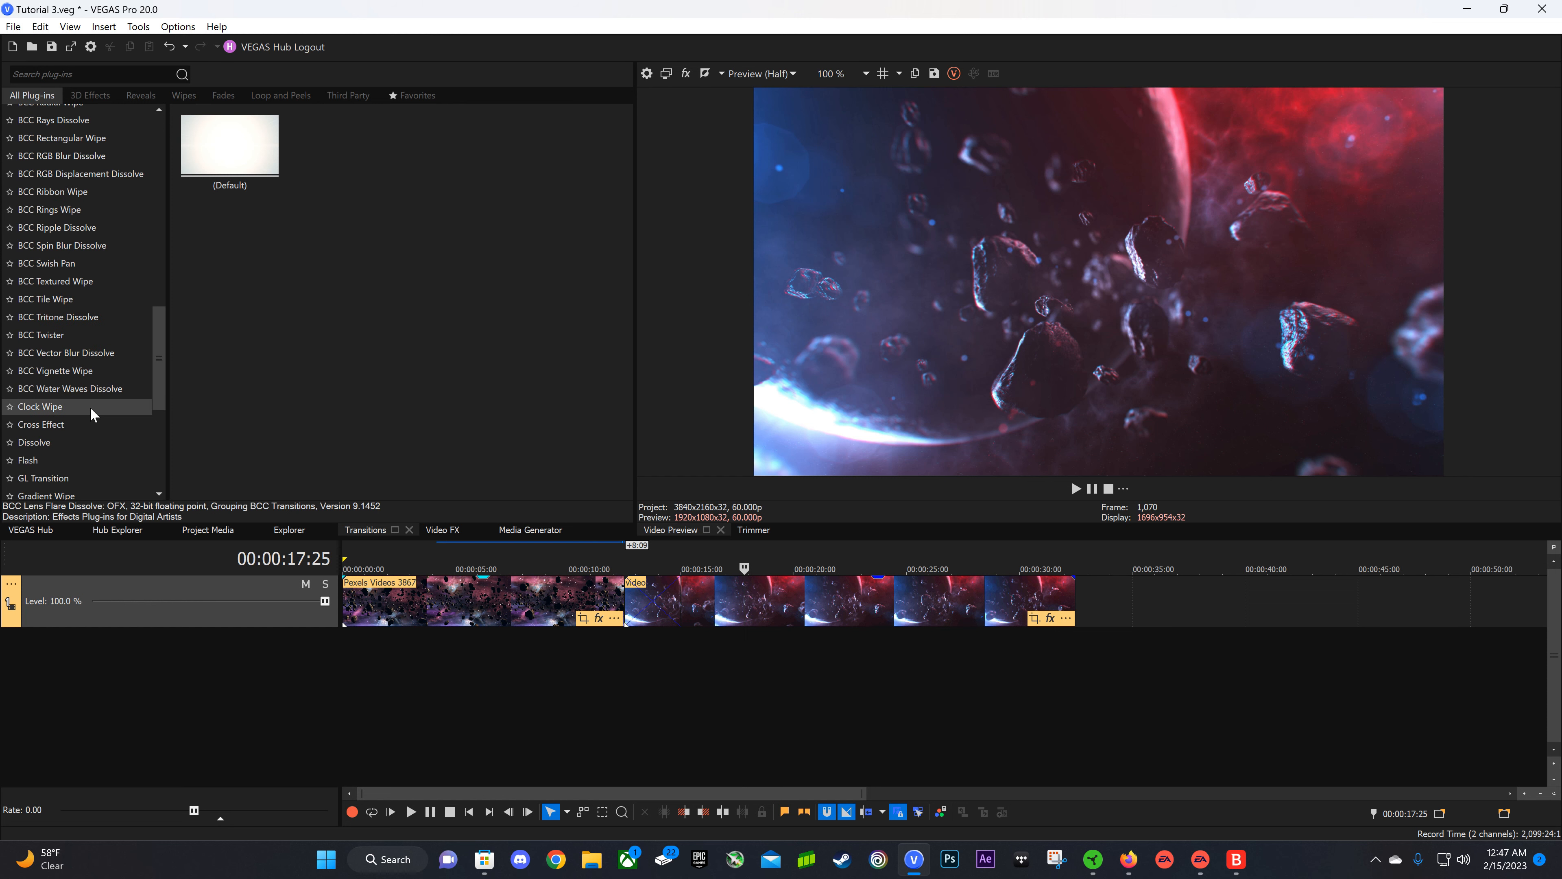